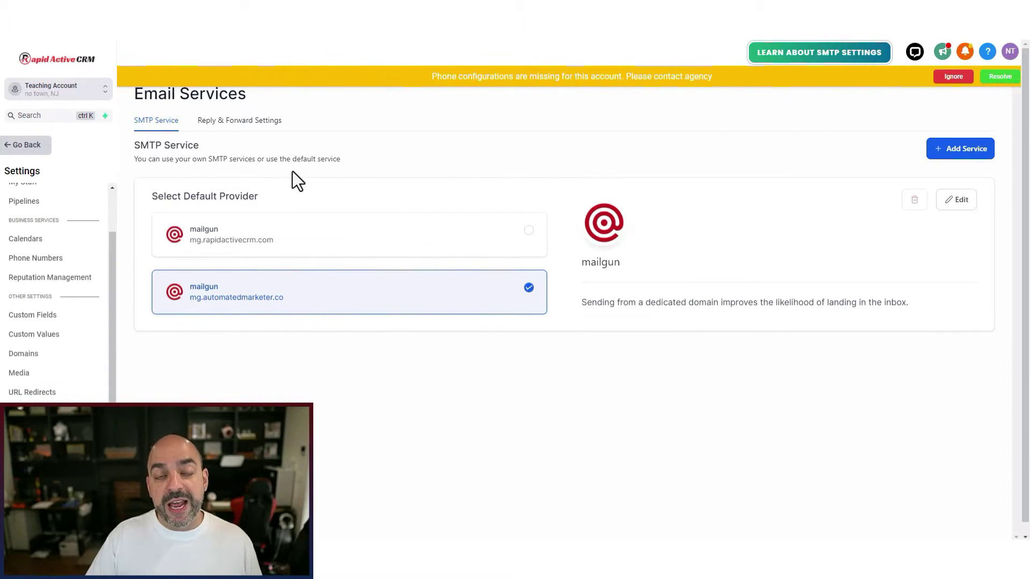
Step: Open the account's Custom Fields settings and dismiss the missing phone configuration banner
{"action": "left_click", "coordinate": [30, 146]}
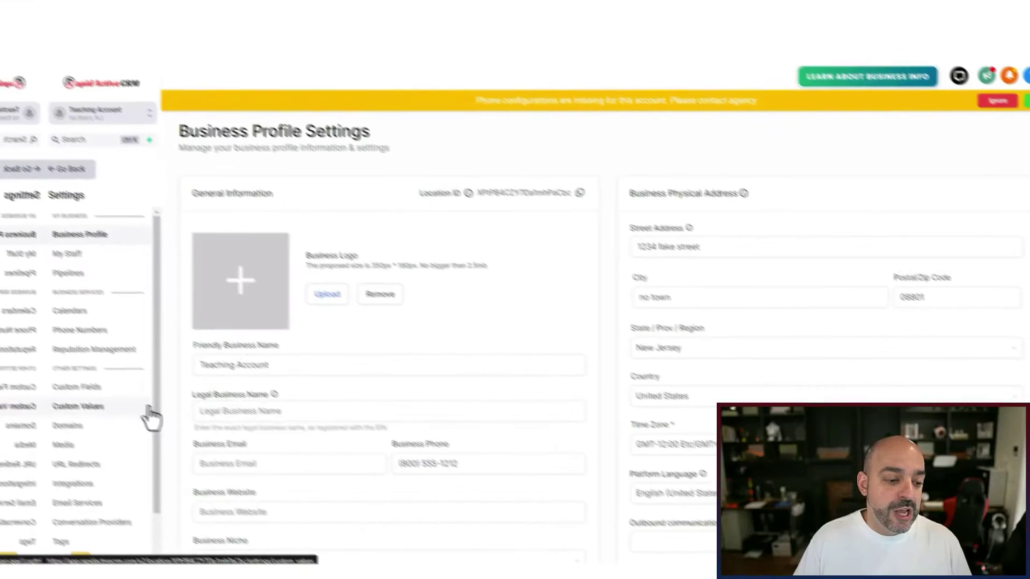
{"action": "left_click", "coordinate": [67, 169]}
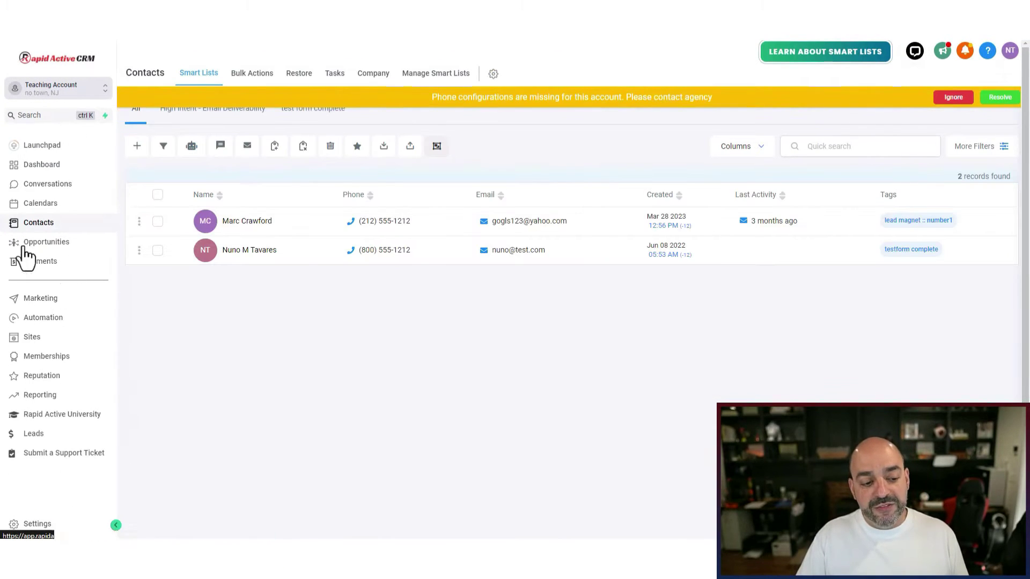
{"action": "left_click", "coordinate": [37, 528]}
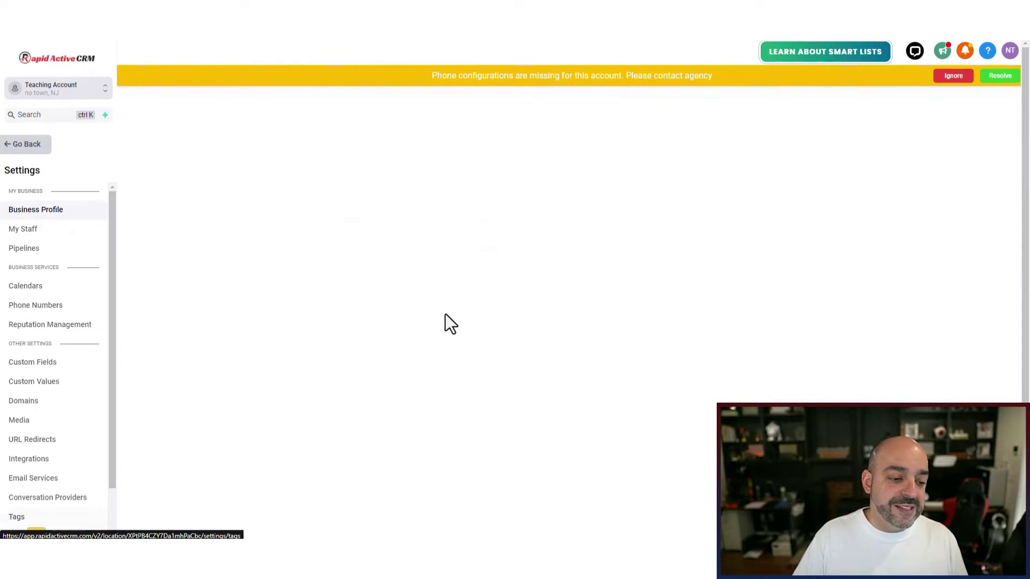
{"action": "left_click", "coordinate": [40, 369]}
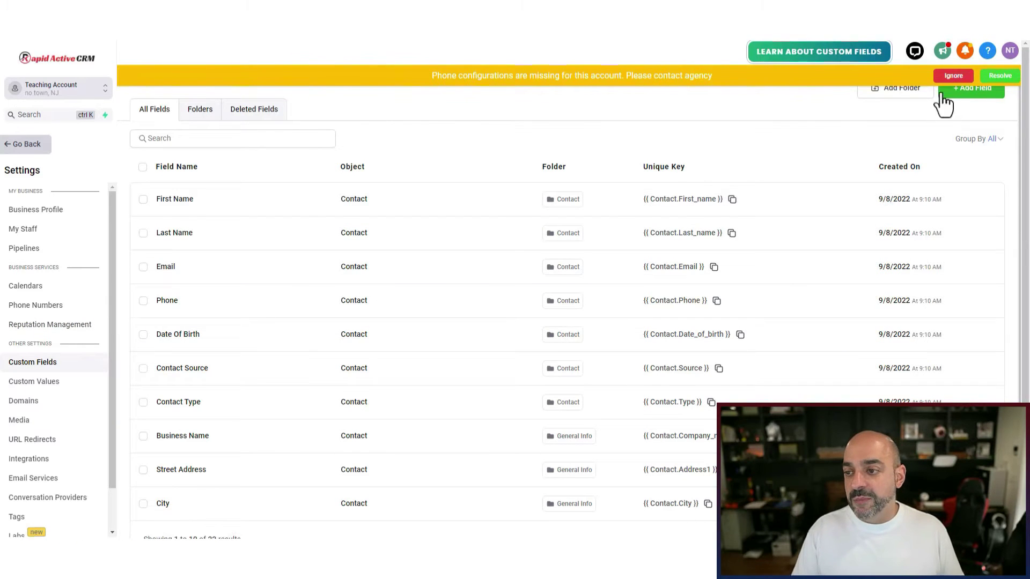
{"action": "left_click", "coordinate": [955, 76]}
Step: Create a Number custom field named "Email Lead Score" for contacts in the General Info group
{"action": "left_click", "coordinate": [959, 91]}
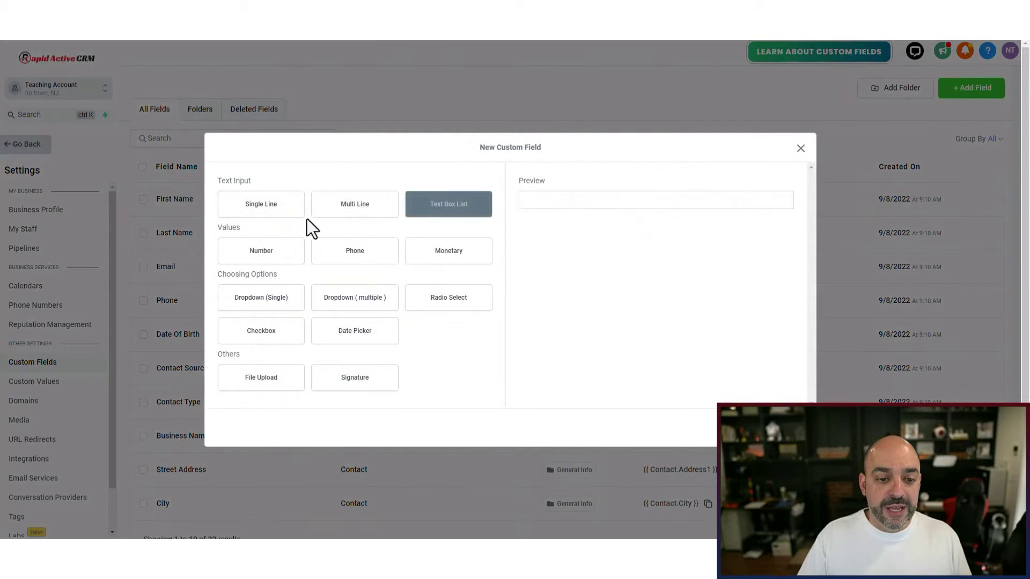
{"action": "left_click", "coordinate": [278, 254]}
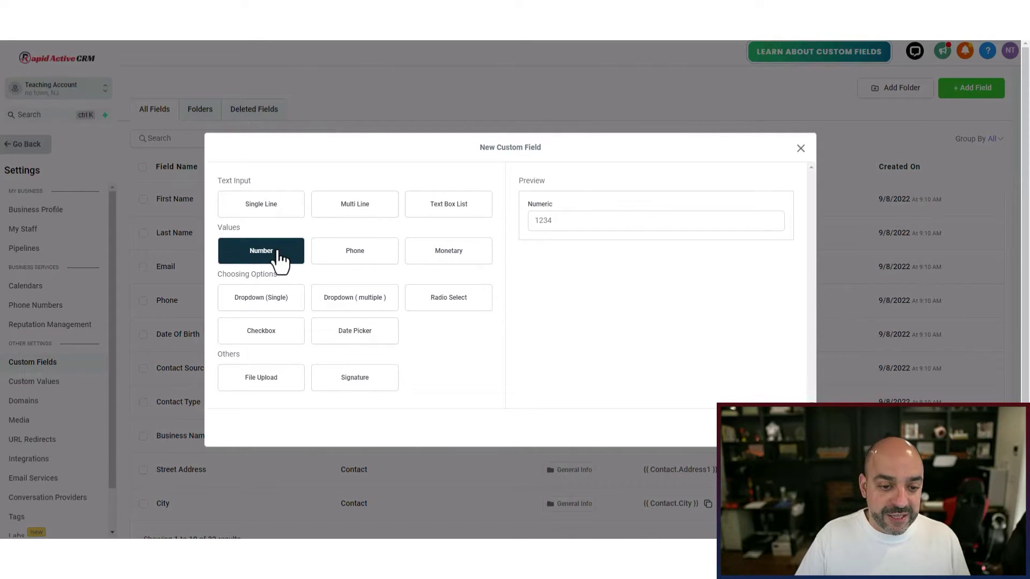
{"action": "left_click", "coordinate": [312, 268]}
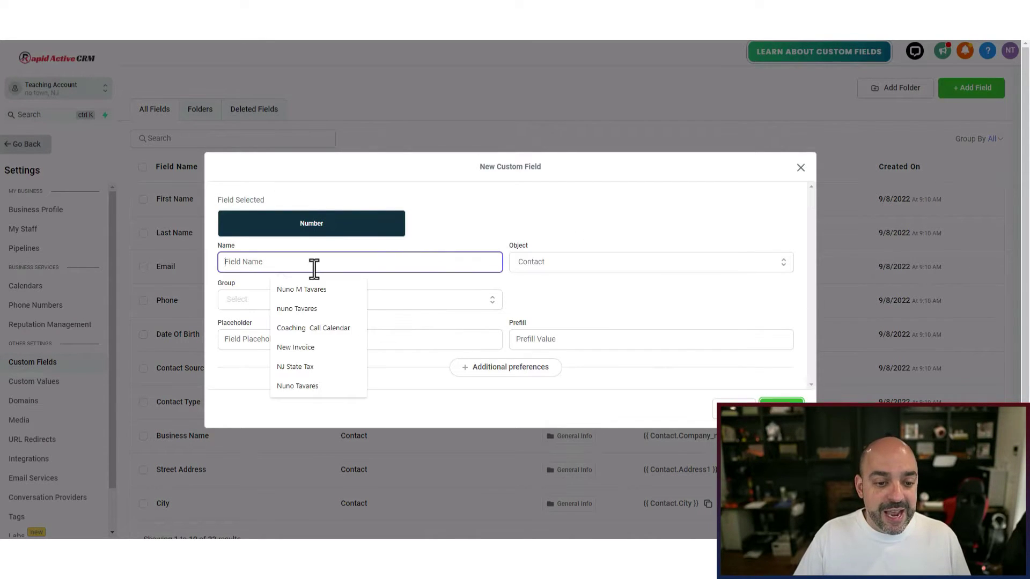
{"action": "type", "text": "Email Lead Score"}
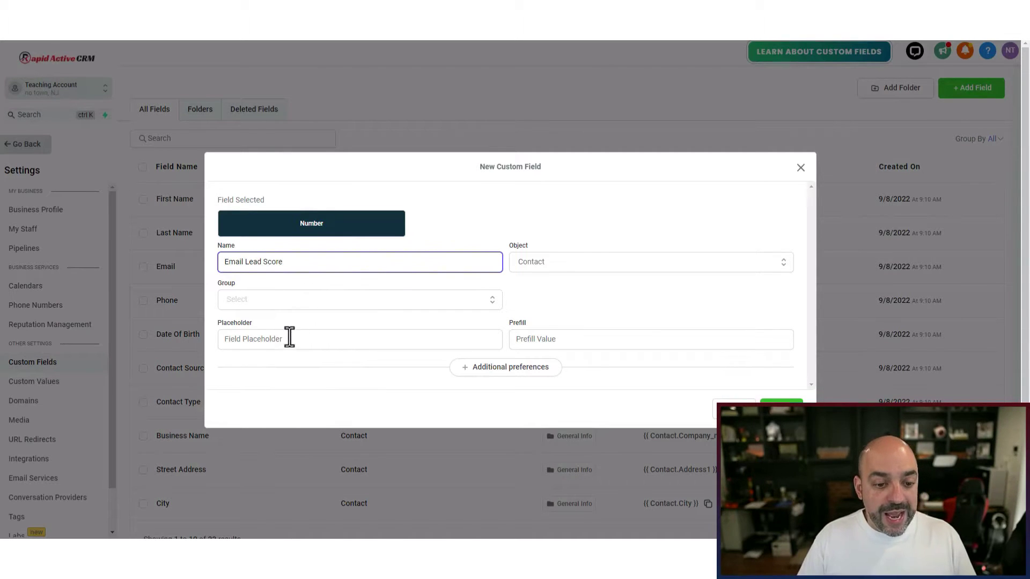
{"action": "left_click", "coordinate": [291, 338]}
{"action": "left_click", "coordinate": [315, 305]}
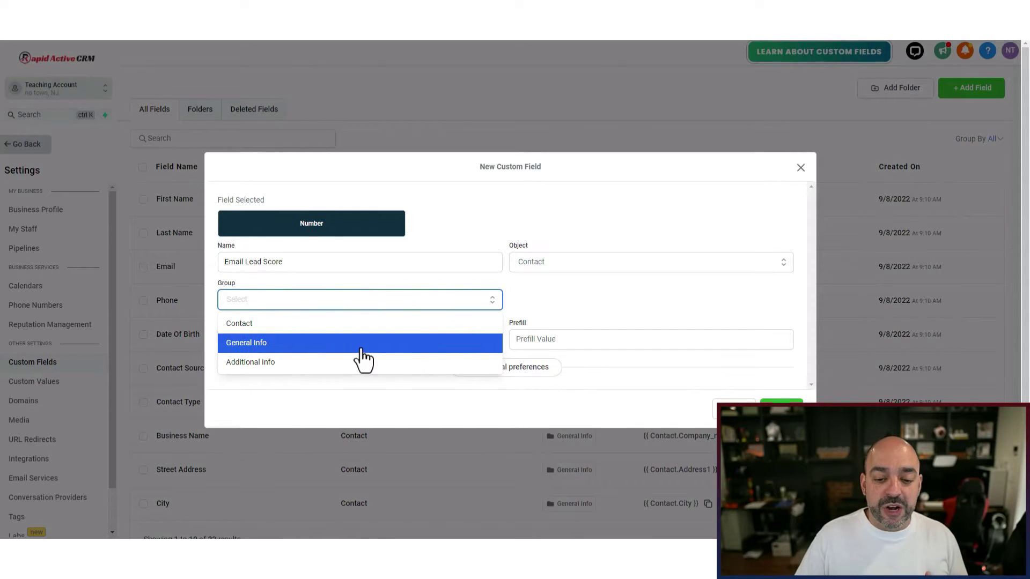
{"action": "left_click", "coordinate": [353, 346]}
{"action": "left_click", "coordinate": [781, 409]}
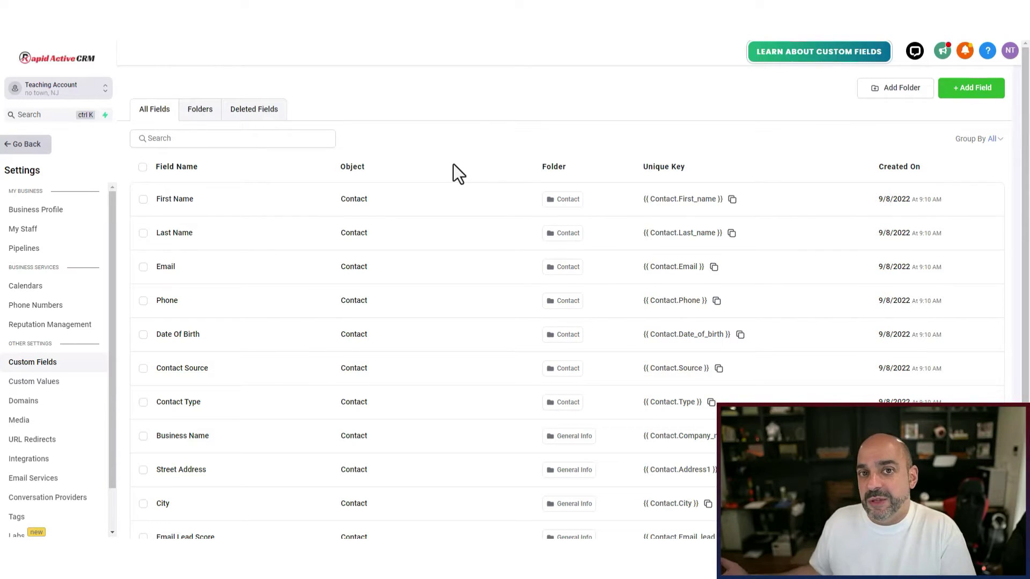
{"action": "left_click", "coordinate": [984, 93]}
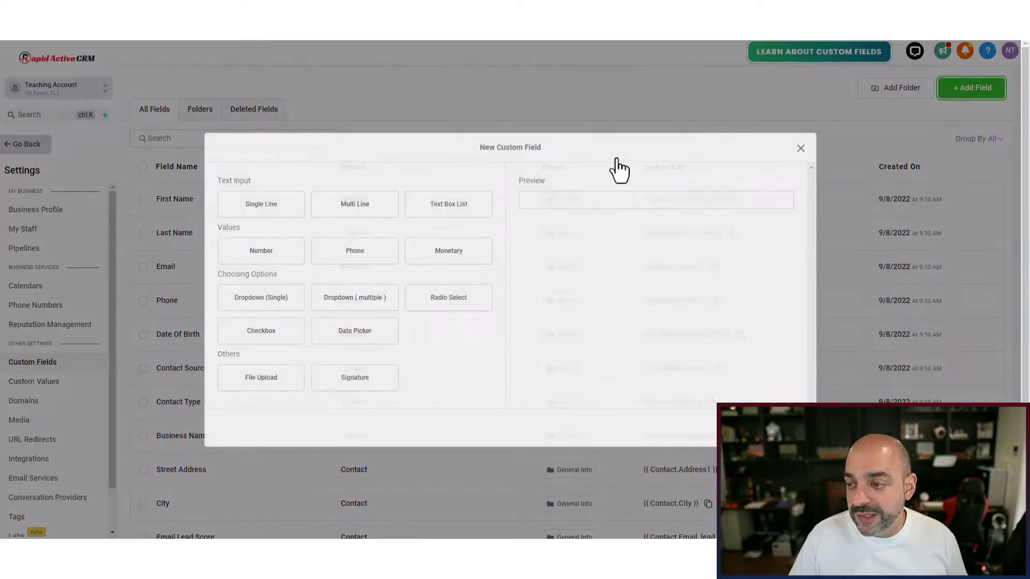
{"action": "left_click", "coordinate": [266, 302]}
{"action": "left_click", "coordinate": [271, 327]}
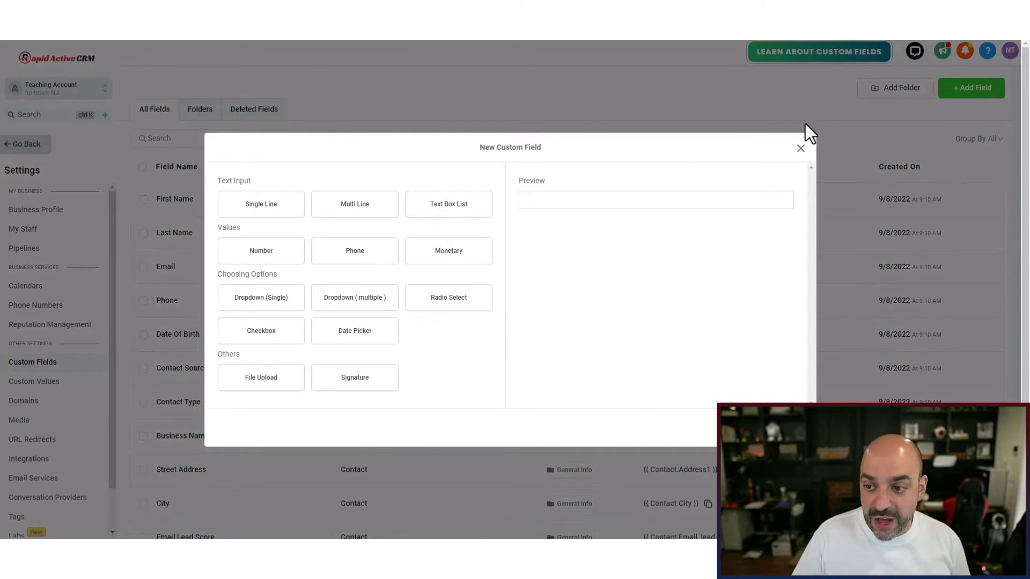
{"action": "left_click", "coordinate": [801, 148]}
Step: Create a Date Picker custom field named "Last Email Engagement Date" for contacts in the General Info group
{"action": "left_click", "coordinate": [967, 91]}
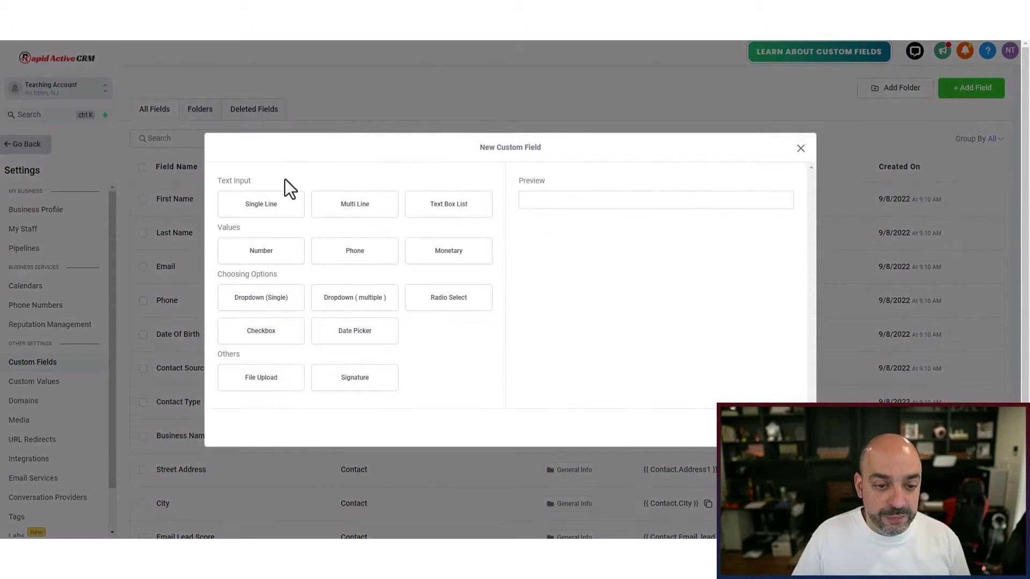
{"action": "left_click", "coordinate": [357, 332]}
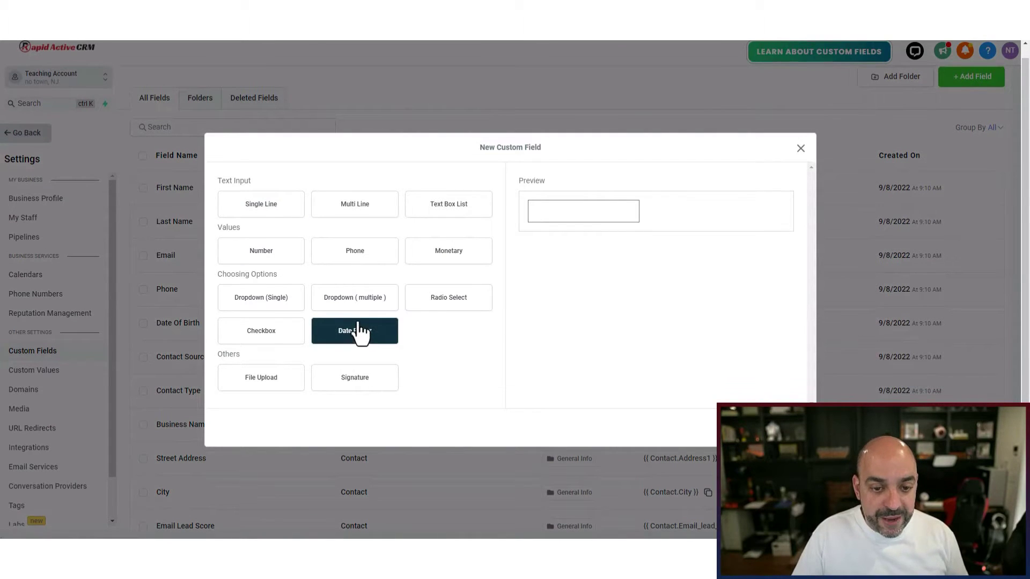
{"action": "left_click", "coordinate": [277, 281]}
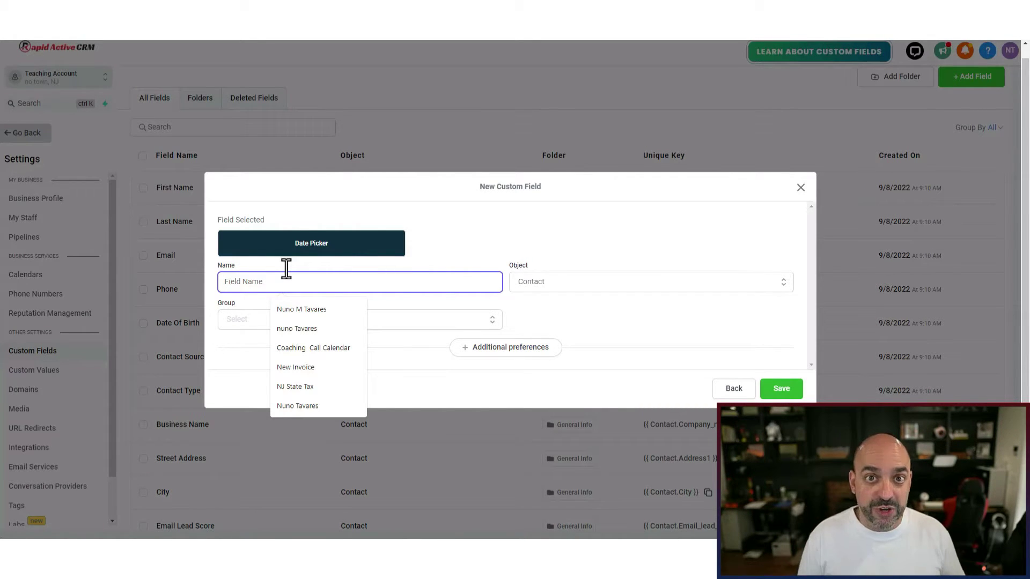
{"action": "type", "text": "LAst"}
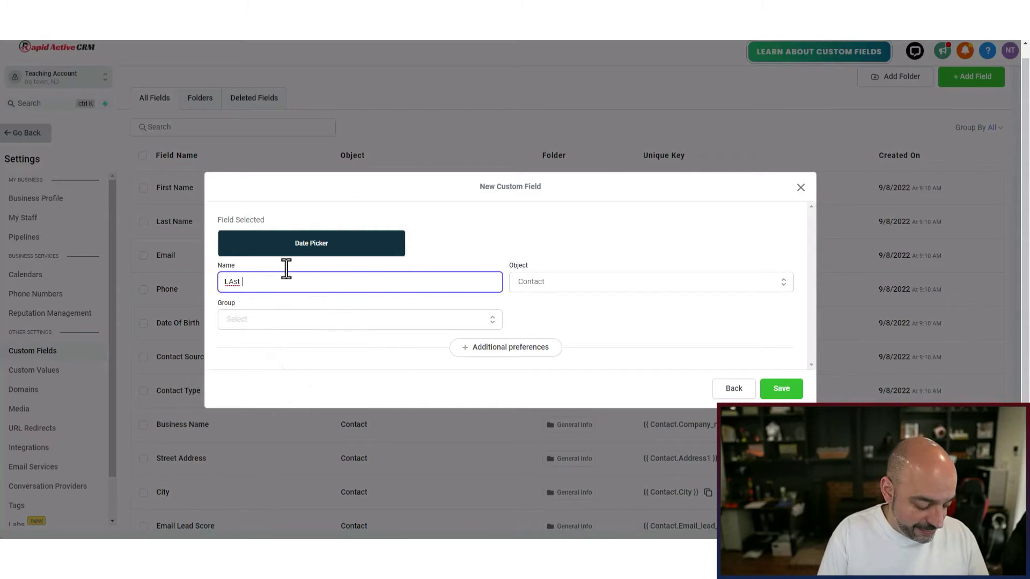
{"action": "key", "text": "BackSpace"}
{"action": "key", "text": "BackSpace"}
{"action": "key", "text": "BackSpace"}
{"action": "type", "text": "ast enage"}
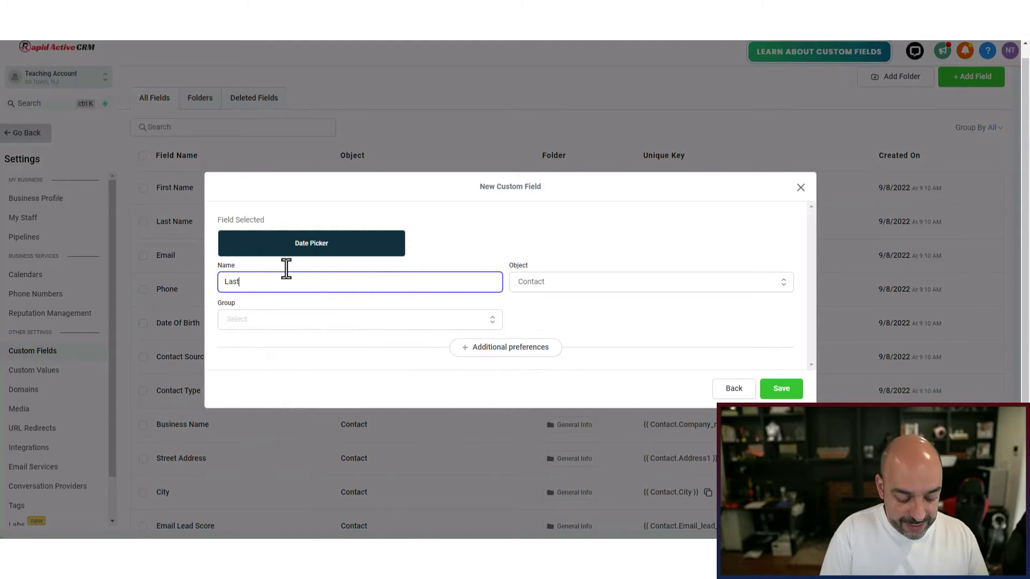
{"action": "key", "text": "BackSpace"}
{"action": "key", "text": "BackSpace"}
{"action": "key", "text": "BackSpace"}
{"action": "key", "text": "BackSpace"}
{"action": "key", "text": "BackSpace"}
{"action": "type", "text": "Email Engagement Date"}
{"action": "left_click", "coordinate": [309, 322]}
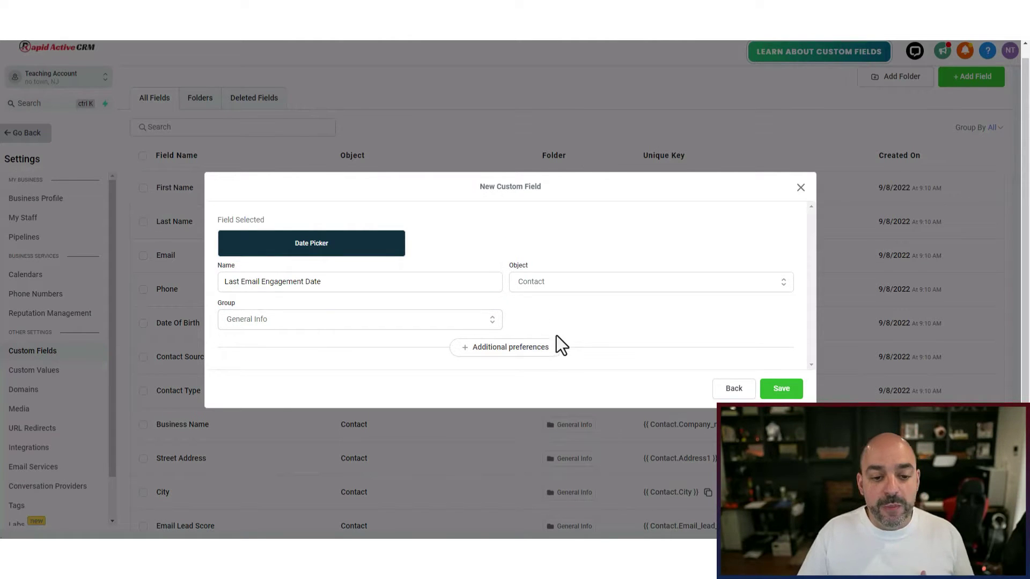
{"action": "left_click", "coordinate": [791, 394]}
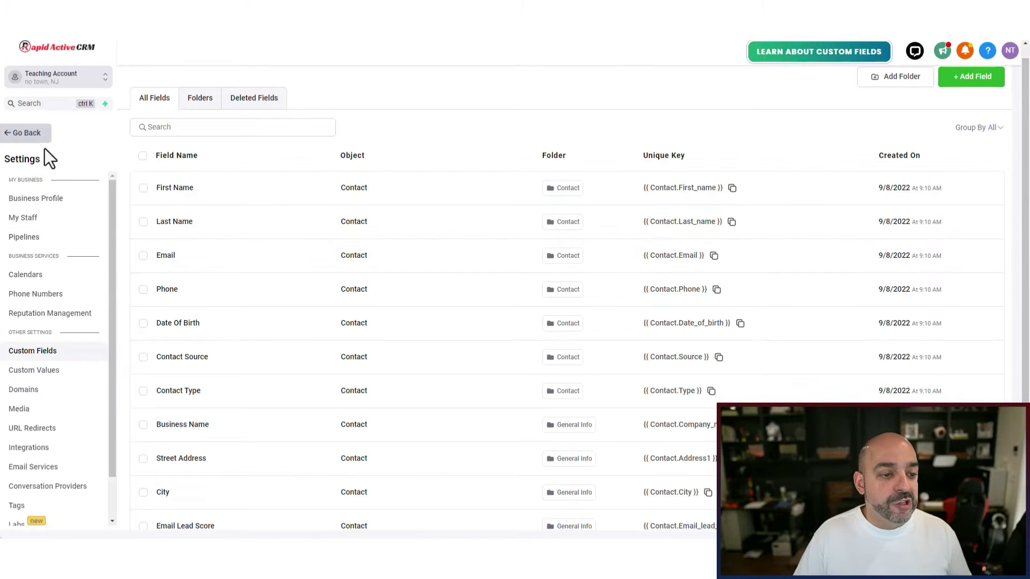
Step: Create a folder named "C01. Email Lead Scoring & Engagment" in the automation workflow list
{"action": "left_click", "coordinate": [32, 134]}
{"action": "left_click", "coordinate": [51, 322]}
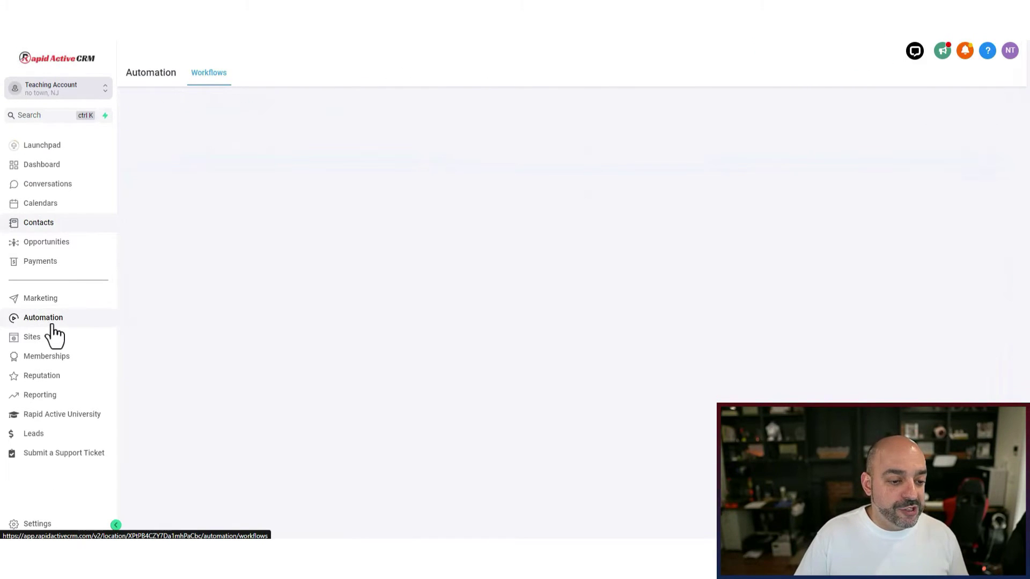
{"action": "left_click", "coordinate": [779, 116]}
{"action": "left_click", "coordinate": [518, 323]}
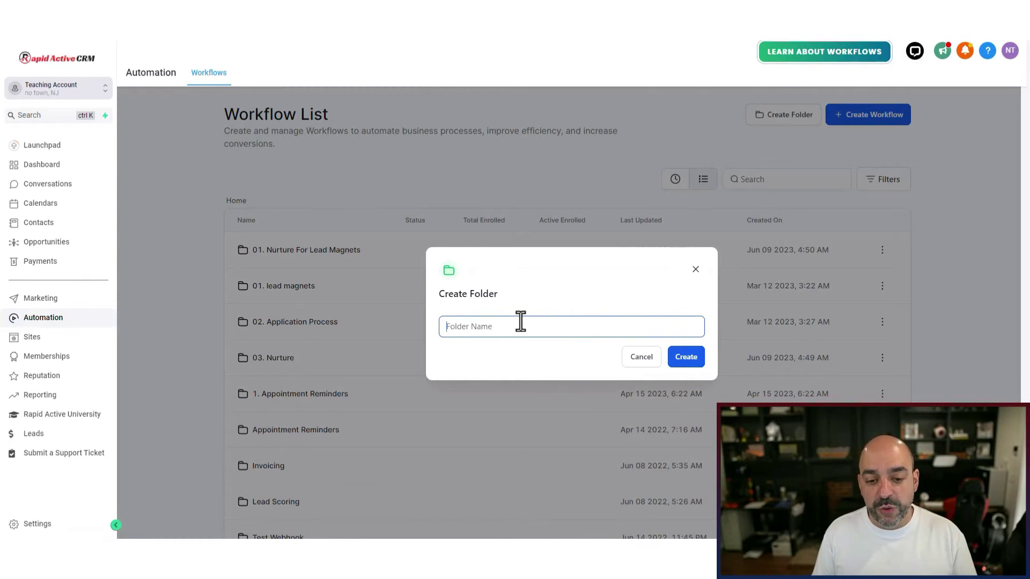
{"action": "type", "text": "C"}
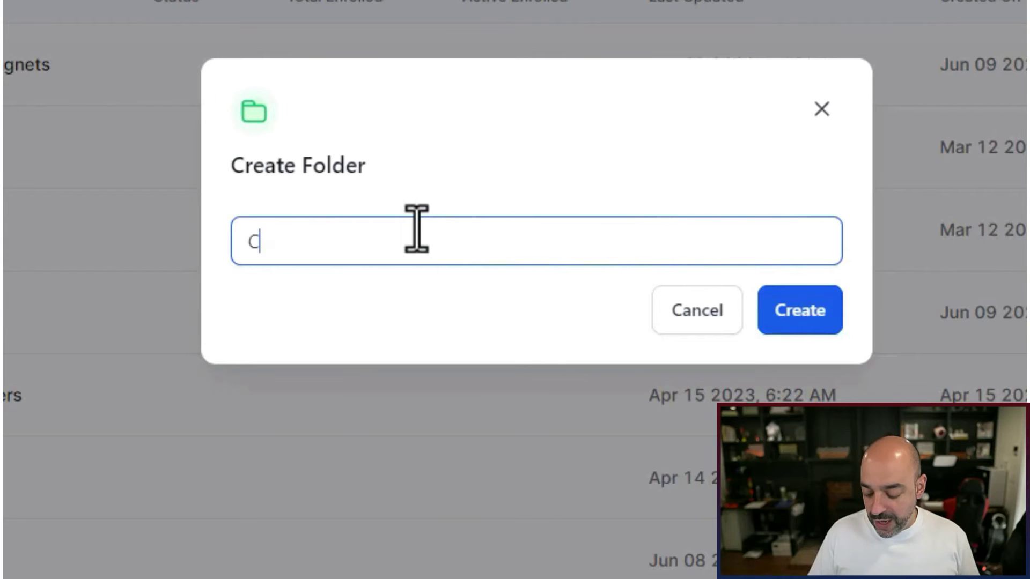
{"action": "type", "text": "01"}
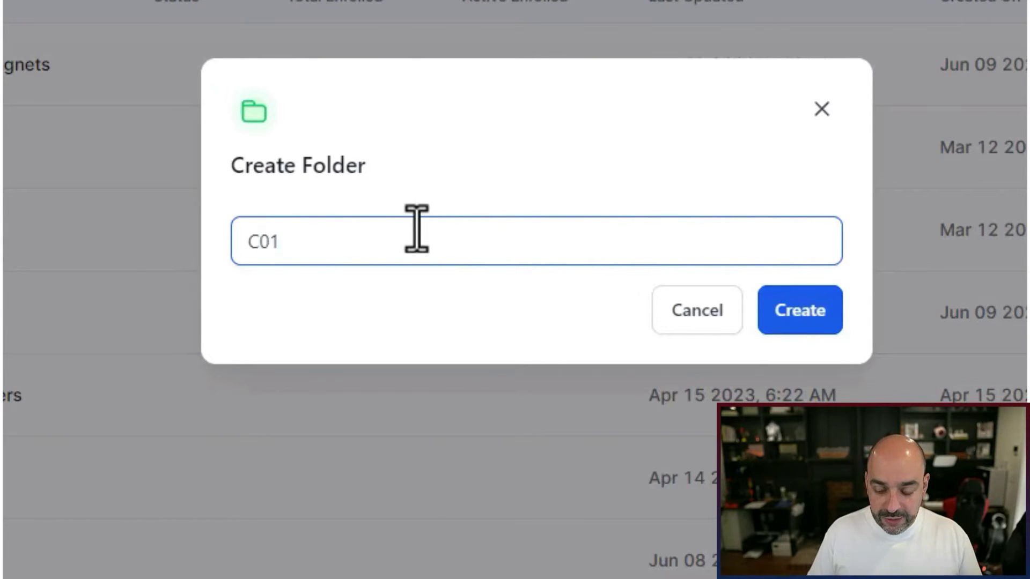
{"action": "type", "text": ". Email"}
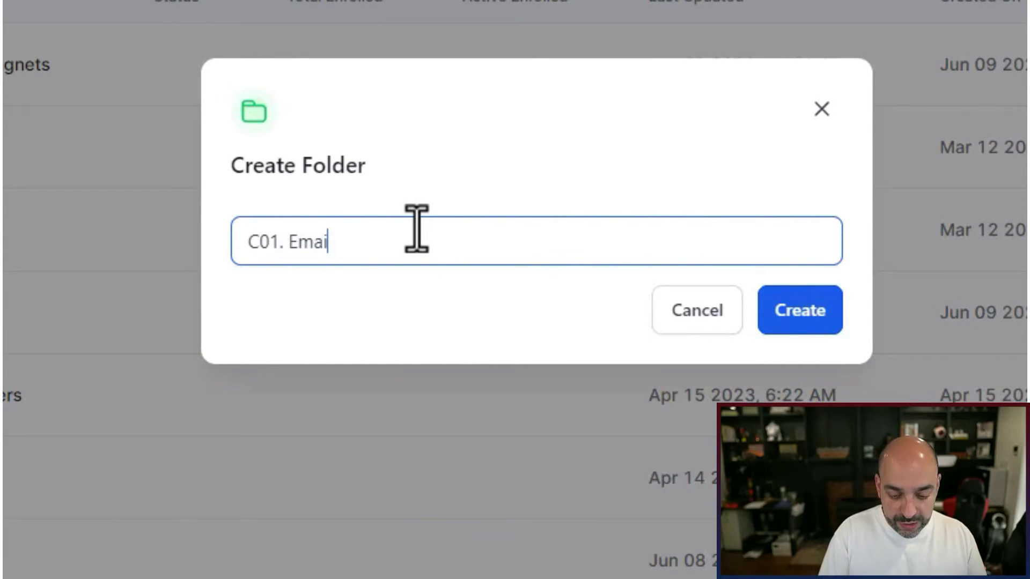
{"action": "type", "text": " Lead Scoring & Engag,me"}
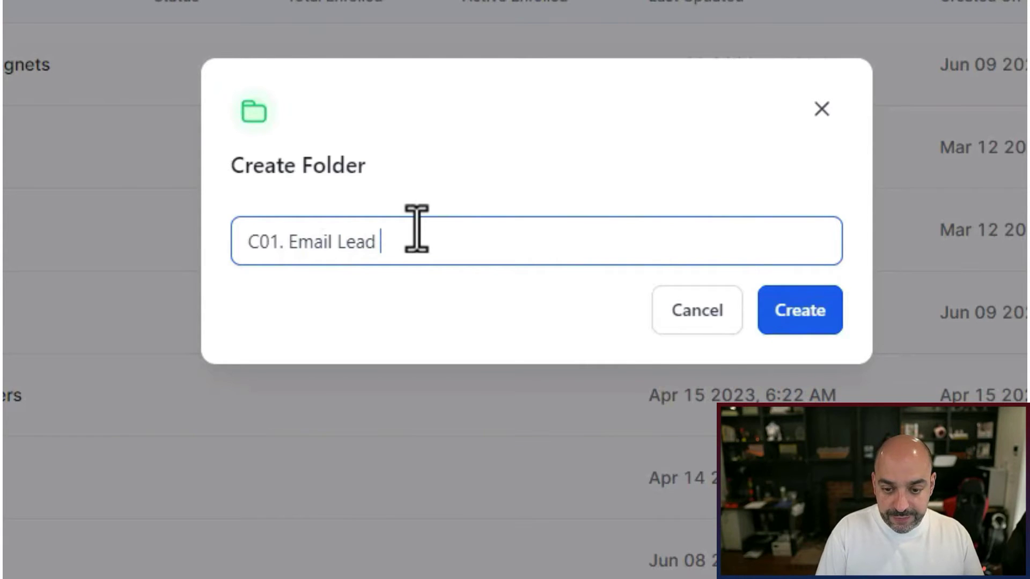
{"action": "key", "text": "BackSpace"}
{"action": "key", "text": "BackSpace"}
{"action": "key", "text": "BackSpace"}
{"action": "type", "text": "ment"}
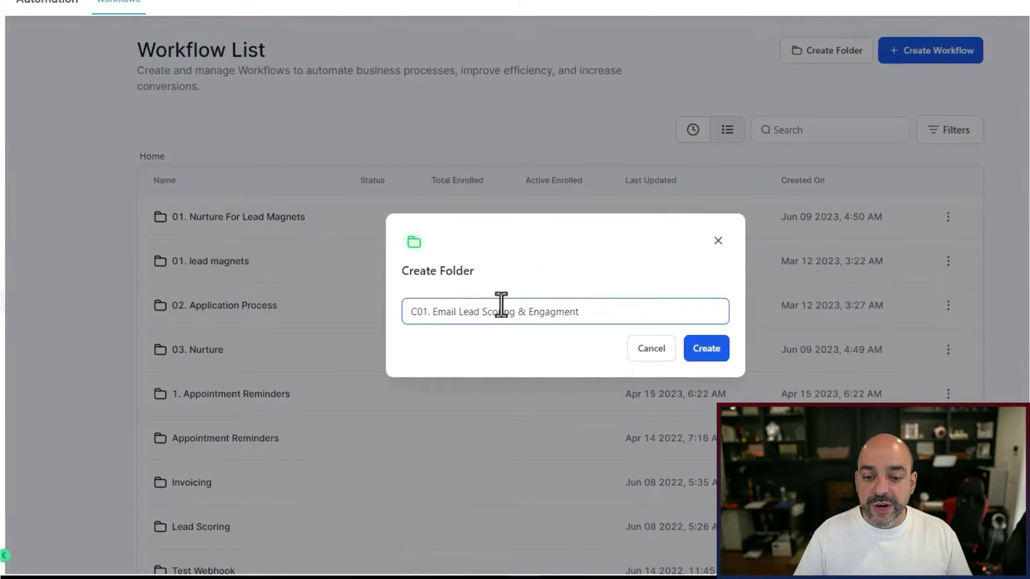
{"action": "left_click", "coordinate": [706, 348]}
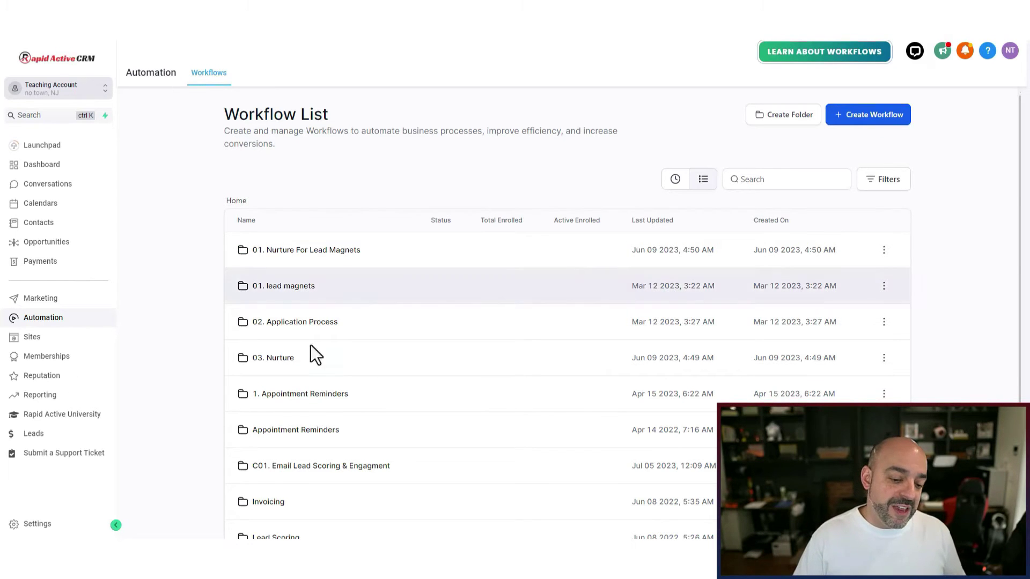
Step: Create a new workflow from scratch inside the "C01. Email Lead Scoring & Engagment" folder
{"action": "left_click", "coordinate": [292, 466]}
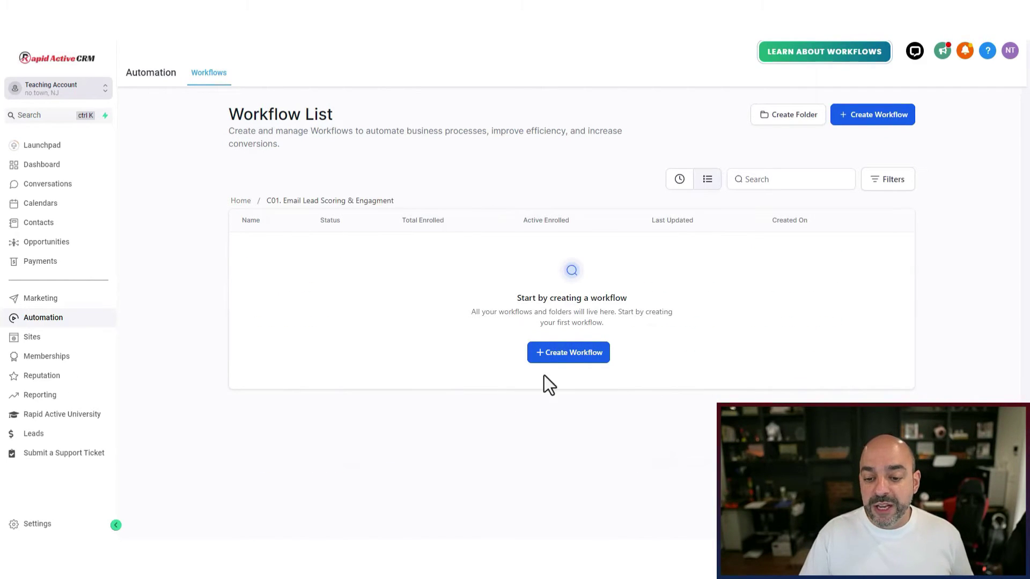
{"action": "left_click", "coordinate": [563, 354]}
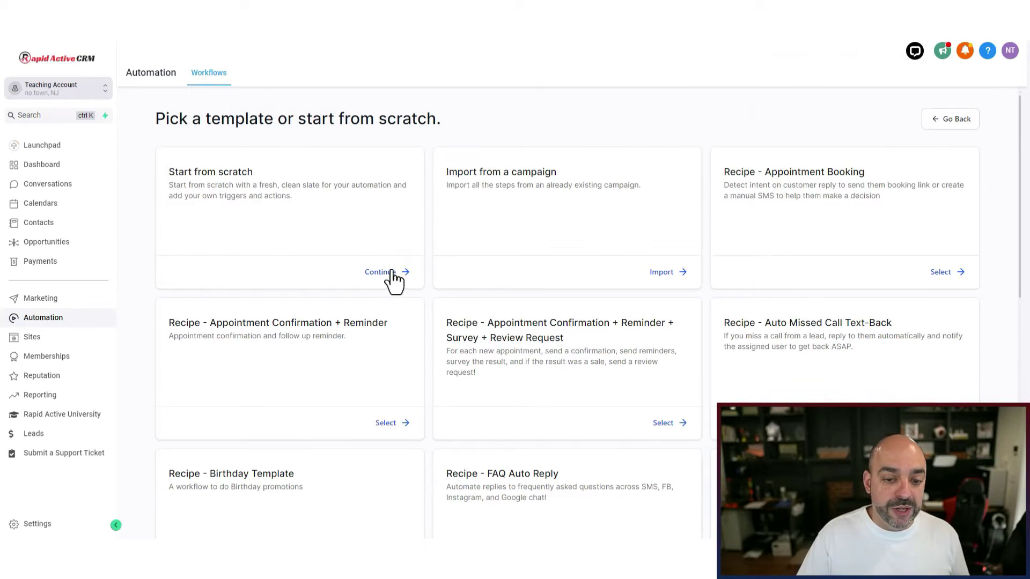
{"action": "left_click", "coordinate": [391, 272]}
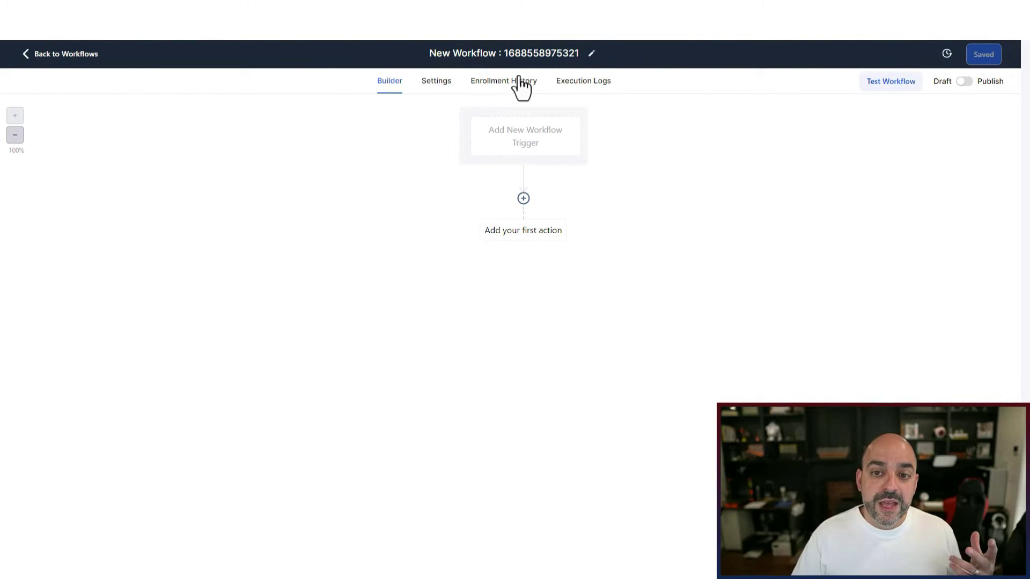
Step: Rename the new workflow as "C01. Email Score - Open Email +1"
{"action": "left_click", "coordinate": [582, 54]}
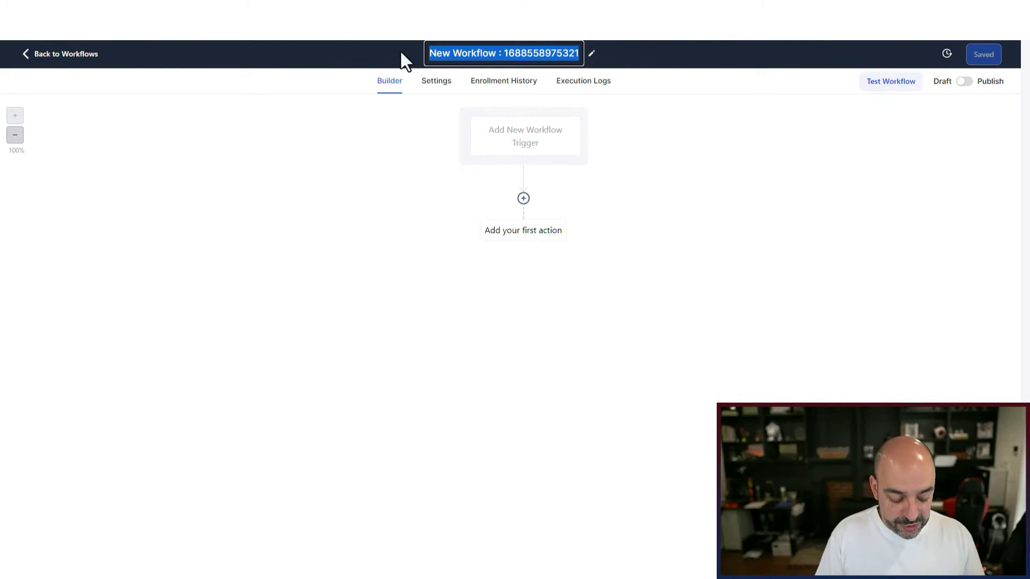
{"action": "type", "text": "C01. E"}
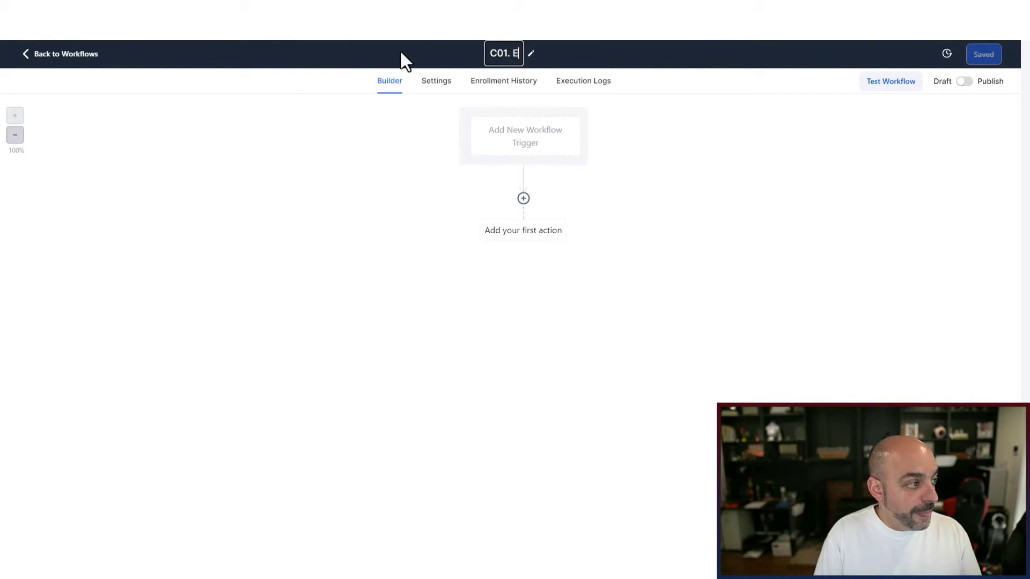
{"action": "type", "text": "mail Score -"}
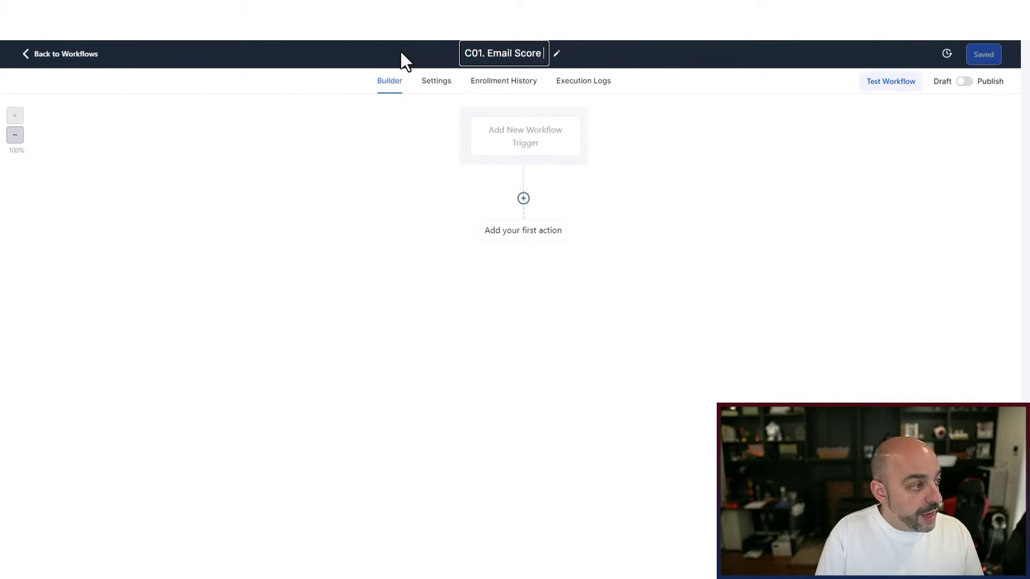
{"action": "type", "text": "en Email +1"}
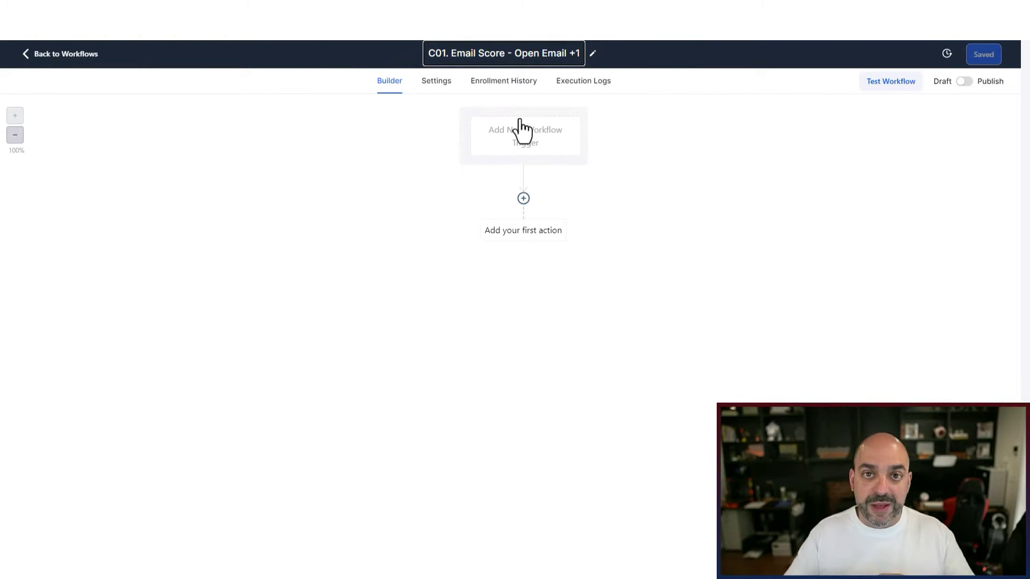
Step: Add an Email Events trigger to the workflow, filtered to the Event value Opened, and save it
{"action": "left_click", "coordinate": [505, 145]}
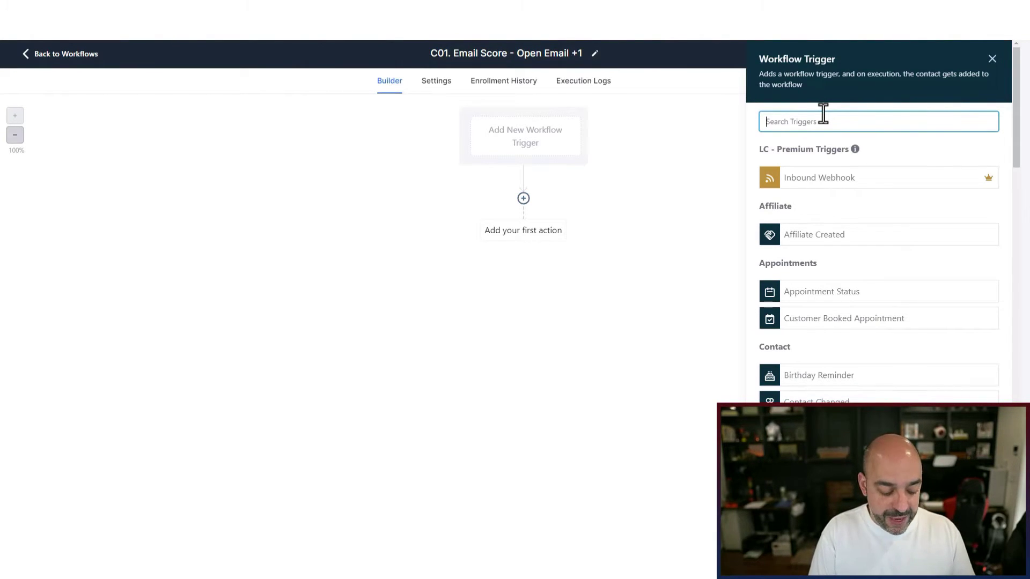
{"action": "type", "text": "email"}
{"action": "left_click", "coordinate": [870, 183]}
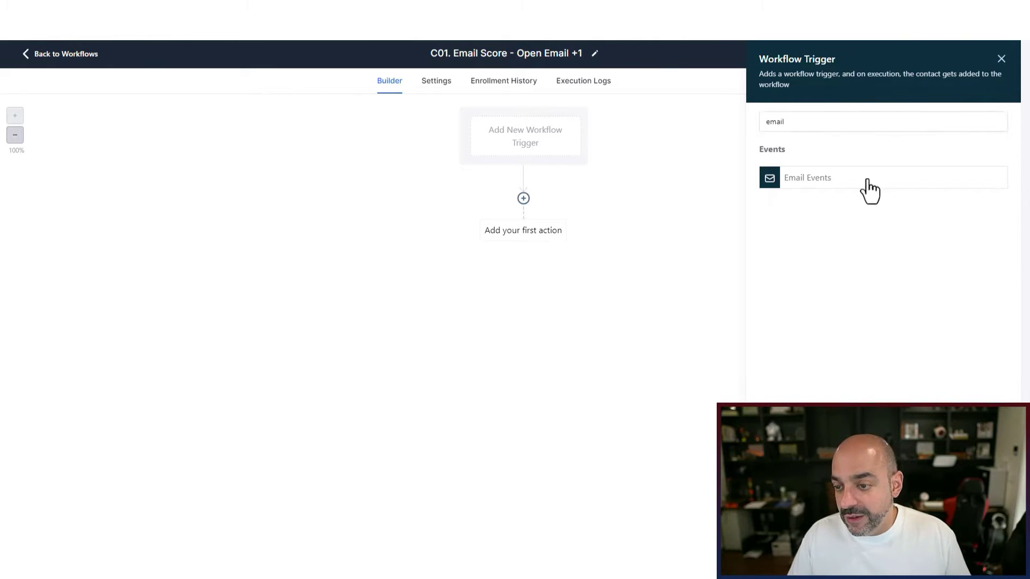
{"action": "left_click", "coordinate": [587, 228]}
{"action": "left_click", "coordinate": [605, 238]}
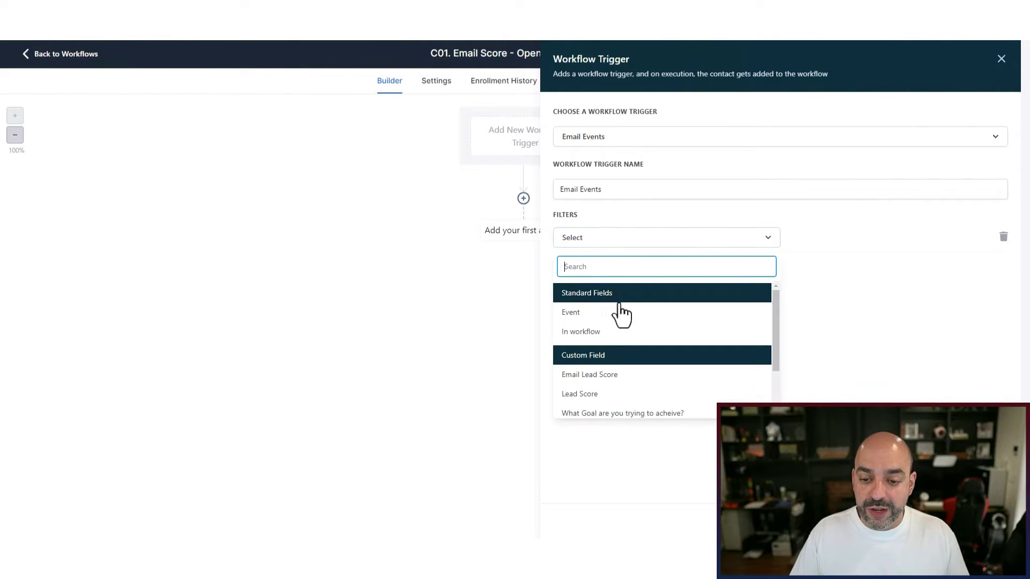
{"action": "left_click", "coordinate": [614, 312]}
{"action": "left_click", "coordinate": [833, 241]}
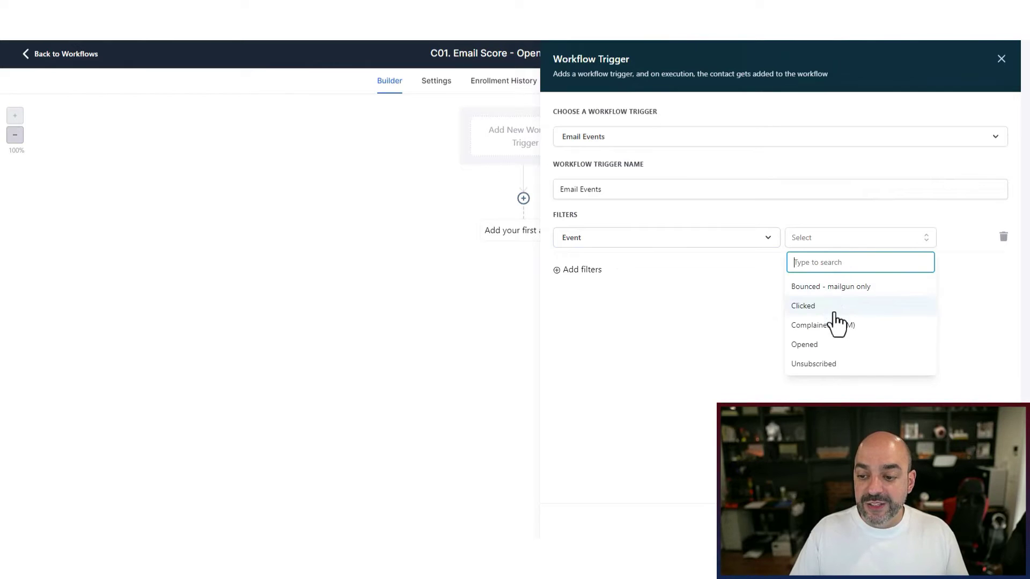
{"action": "left_click", "coordinate": [834, 344]}
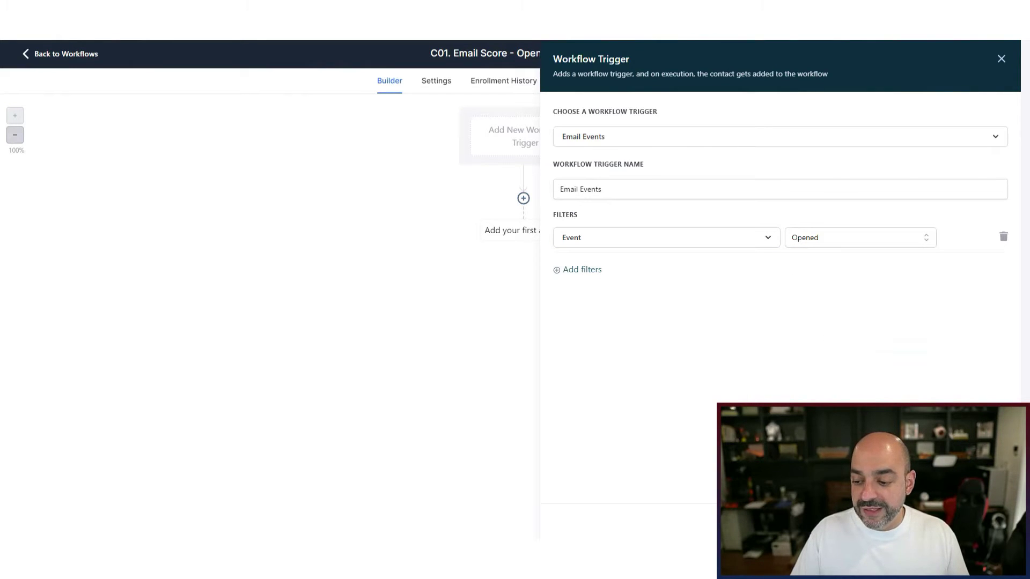
{"action": "left_click", "coordinate": [982, 522]}
Step: Rename the workflow trigger as "Email Events - Open" and save it
{"action": "left_click", "coordinate": [510, 142]}
{"action": "left_click", "coordinate": [677, 138]}
{"action": "left_click", "coordinate": [670, 108]}
{"action": "left_click", "coordinate": [646, 190]}
{"action": "type", "text": "- Open"}
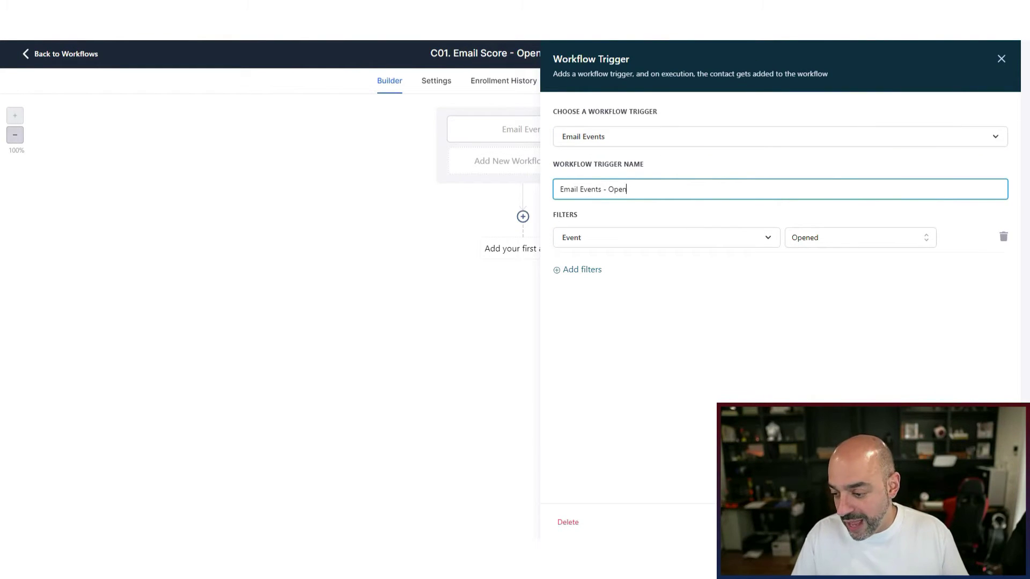
{"action": "left_click", "coordinate": [982, 522]}
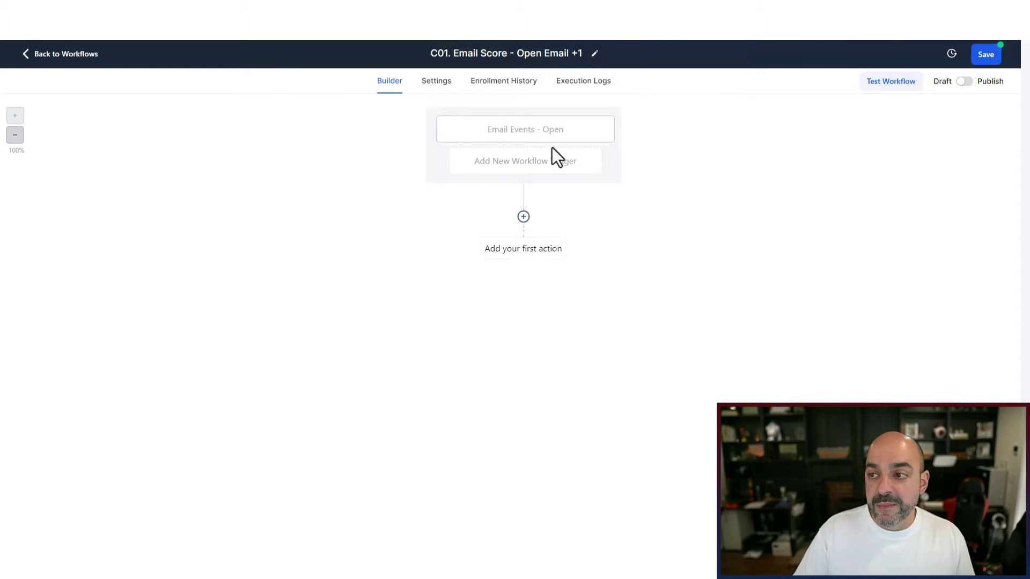
Step: Add a Wait action below the trigger with a time delay of 5 minutes
{"action": "left_click", "coordinate": [523, 216]}
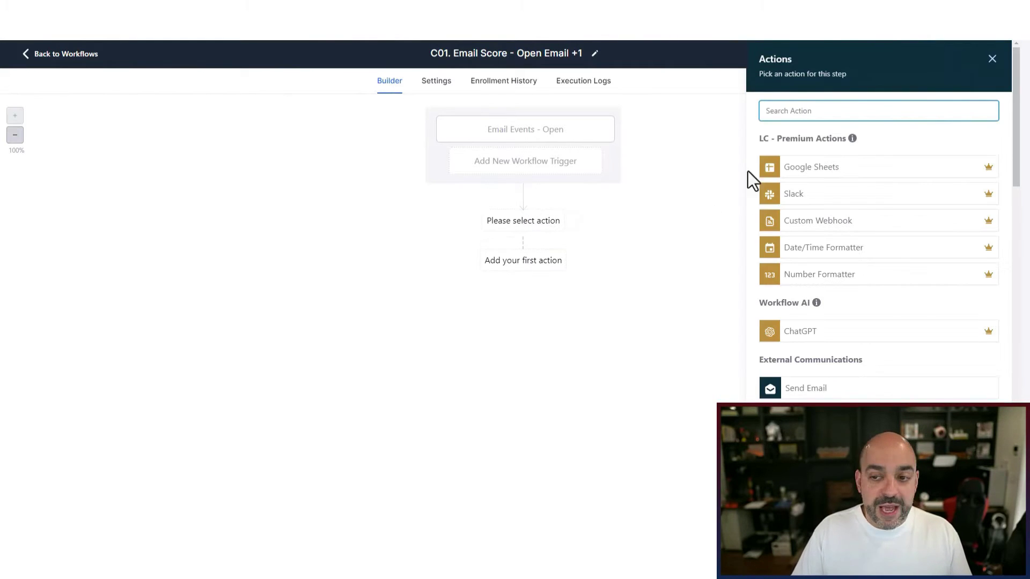
{"action": "type", "text": "wait 5"}
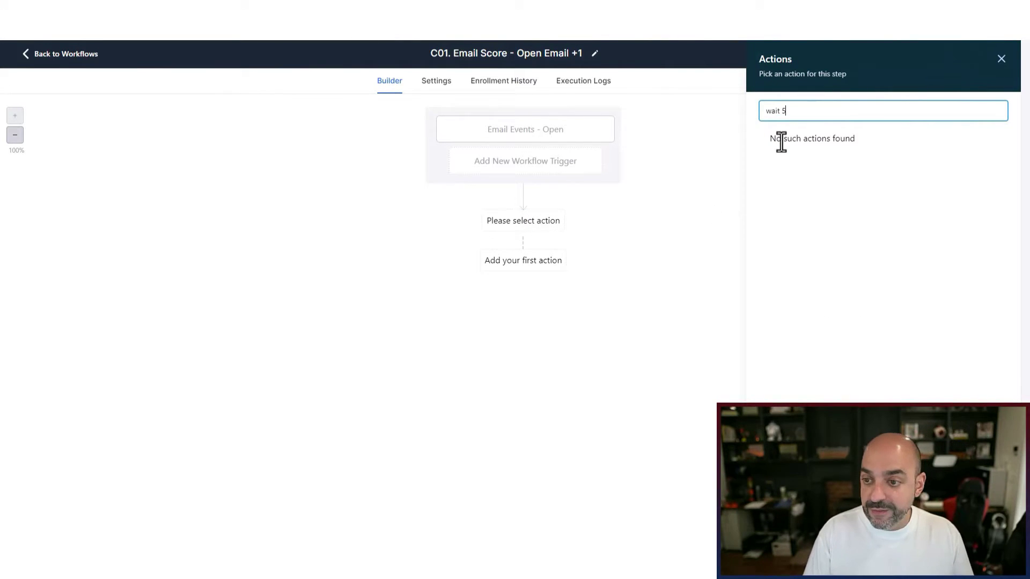
{"action": "key", "text": "BackSpace"}
{"action": "key", "text": "BackSpace"}
{"action": "left_click", "coordinate": [833, 164]}
{"action": "left_click_drag", "start_coordinate": [581, 227], "coordinate": [538, 227]}
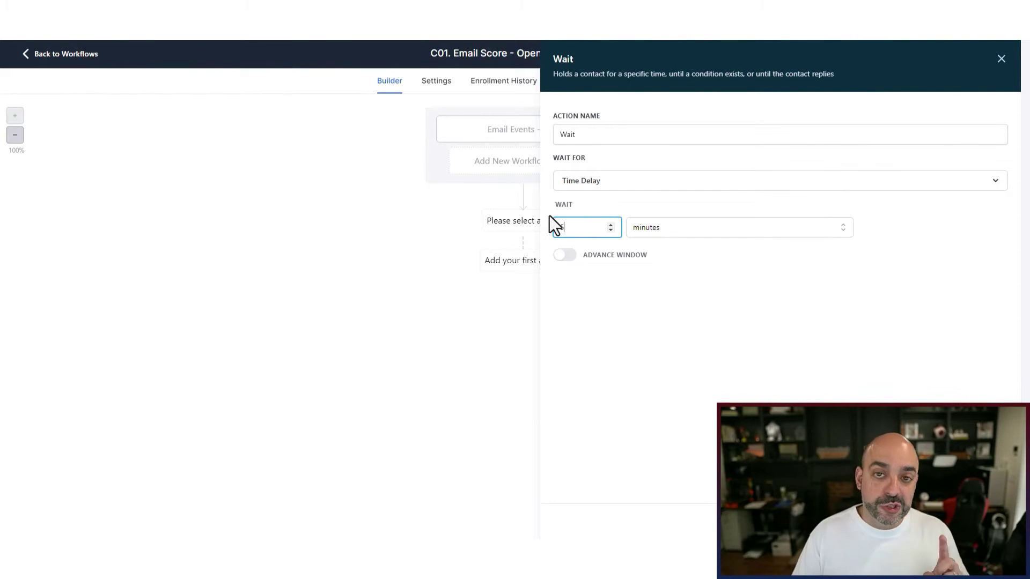
{"action": "type", "text": "5"}
{"action": "key", "text": "Return"}
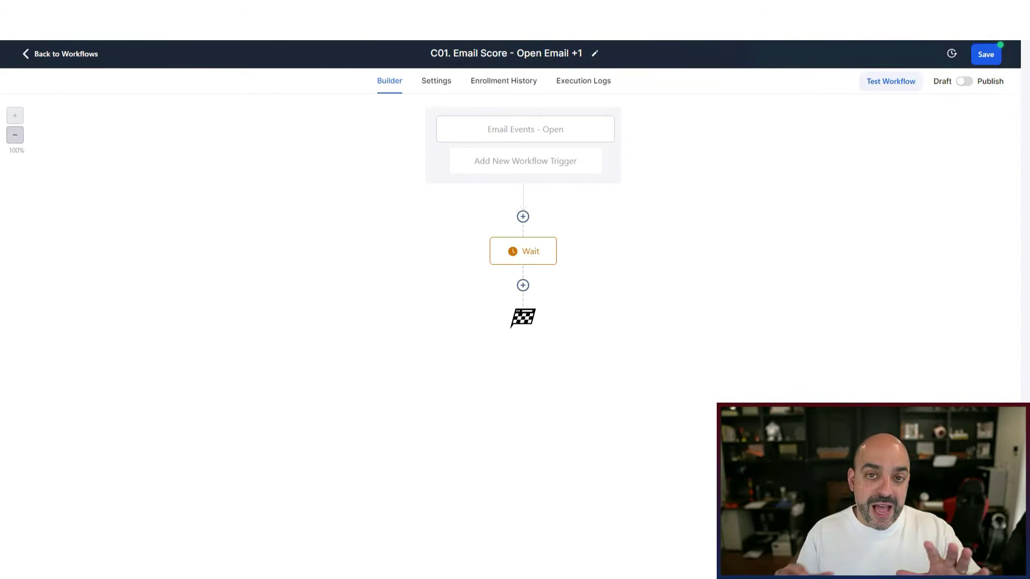
Step: Rename the Wait action as "Wait 5 minutes Check For unsubscribe" and save it
{"action": "left_click", "coordinate": [550, 251]}
{"action": "left_click", "coordinate": [643, 134]}
{"action": "type", "text": "45 mi"}
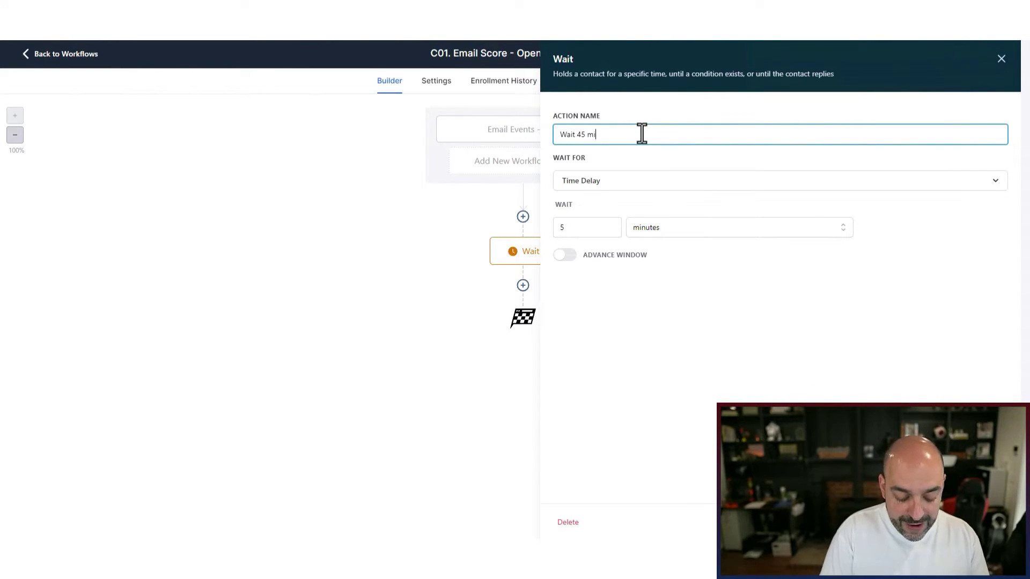
{"action": "type", "text": "nutesCheck For unsubscribe"}
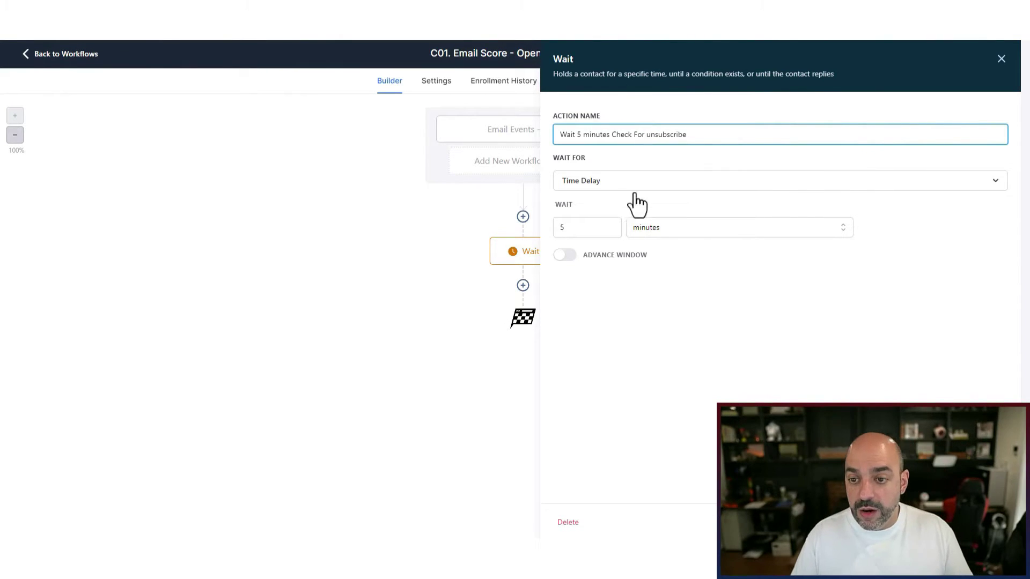
{"action": "key", "text": "Return"}
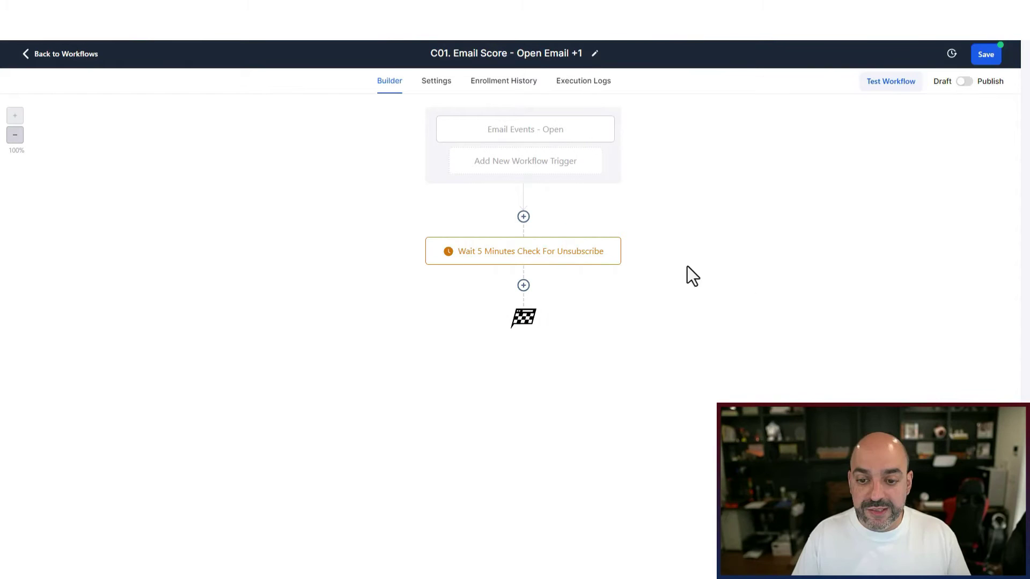
Step: Add an if/else condition named "Check for Unsub" after the wait, with its branch named "Customer Unsubscribed"
{"action": "left_click", "coordinate": [523, 285]}
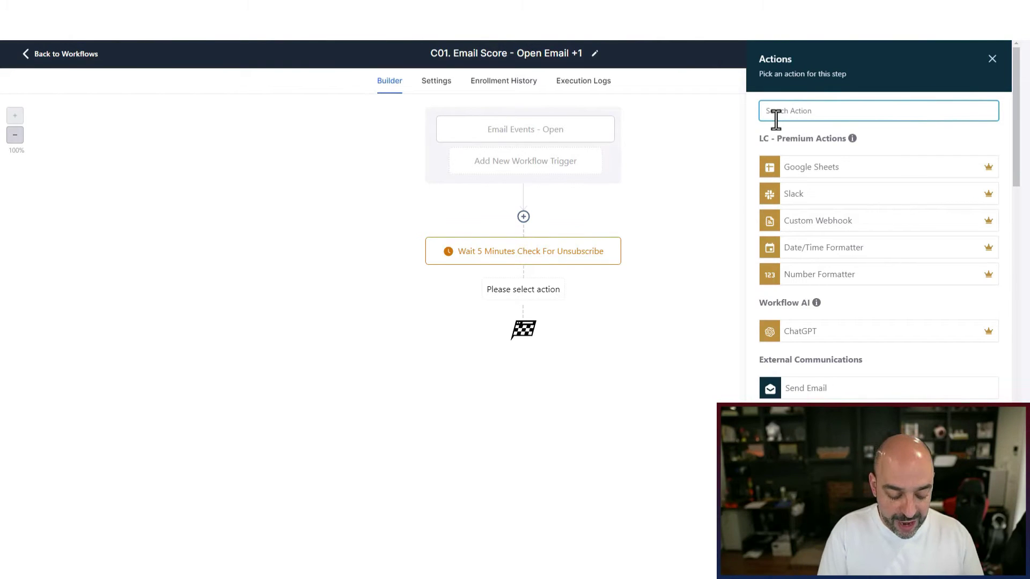
{"action": "type", "text": "if"}
{"action": "left_click", "coordinate": [868, 184]}
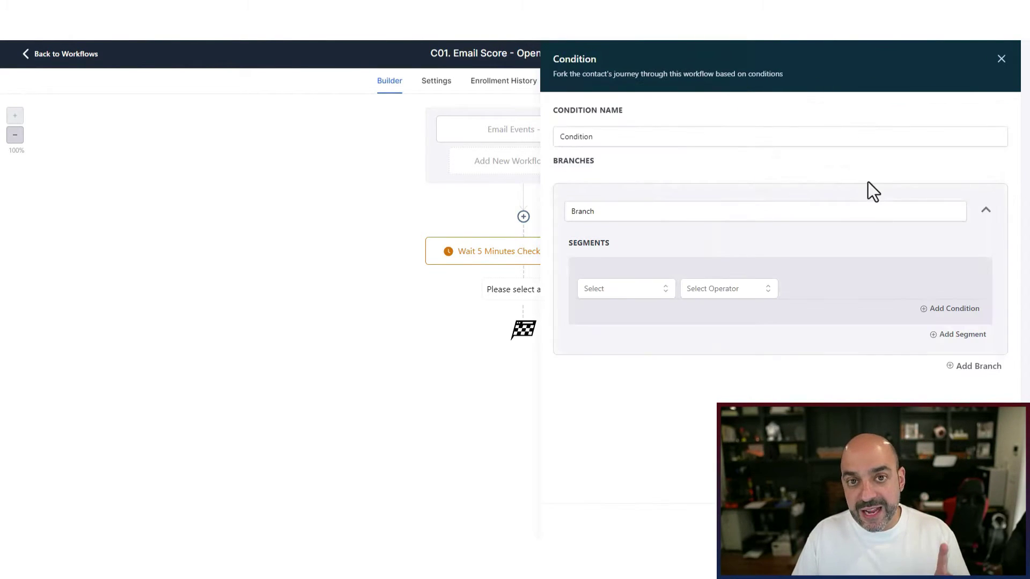
{"action": "double_click", "coordinate": [581, 210]}
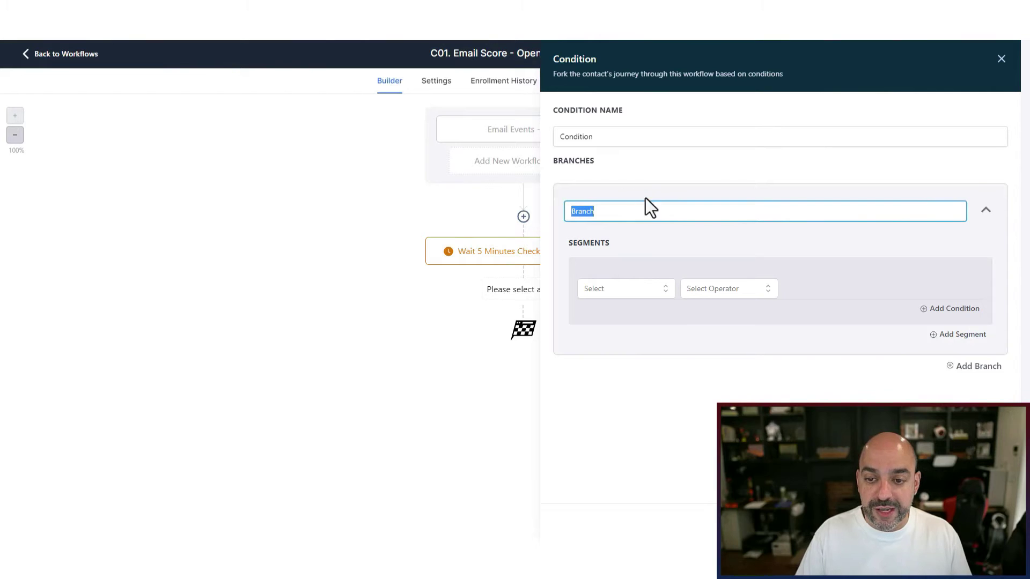
{"action": "left_click_drag", "start_coordinate": [605, 140], "coordinate": [525, 137]}
{"action": "type", "text": "C"}
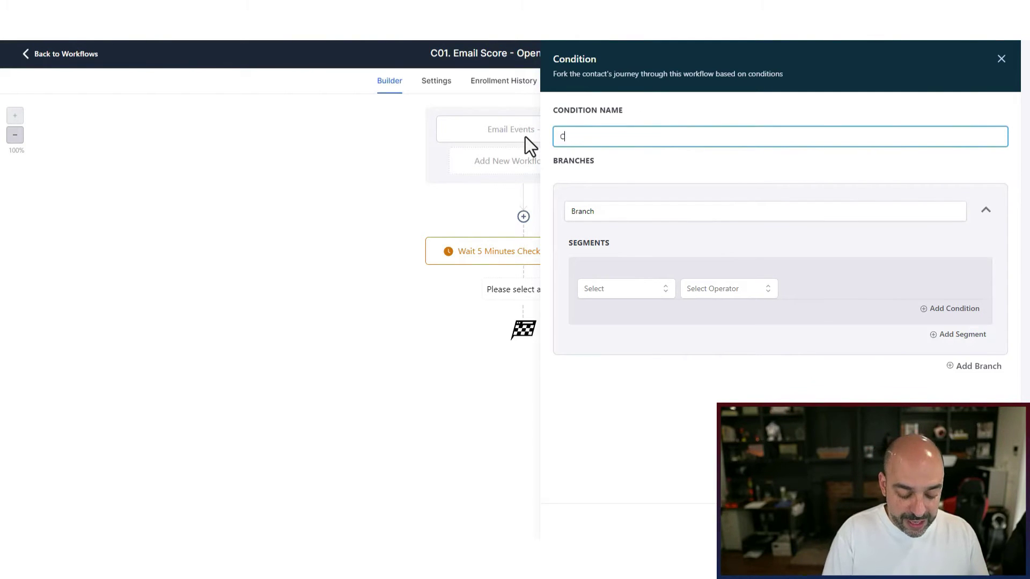
{"action": "type", "text": "heck for Unsub"}
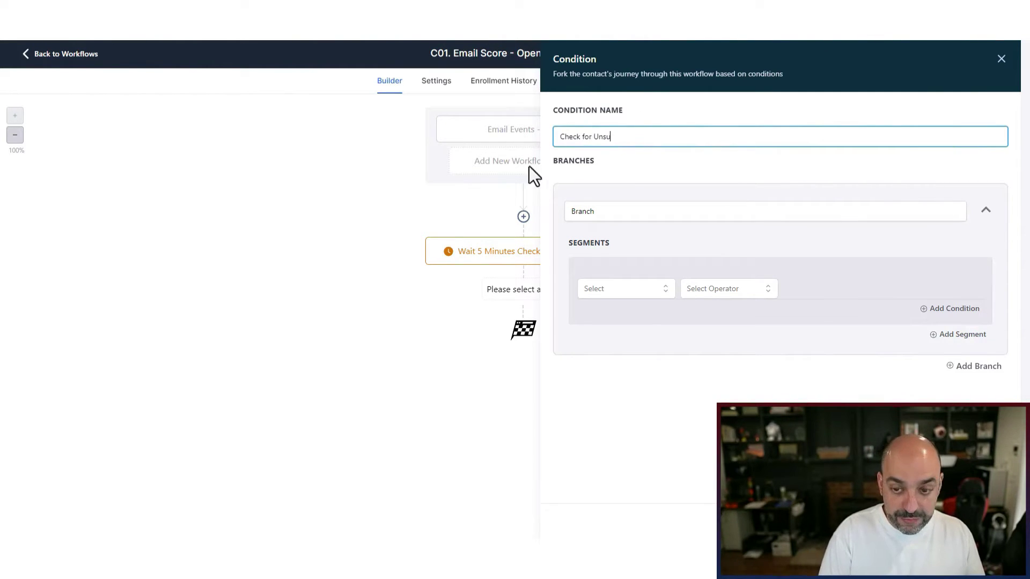
{"action": "key", "text": "Tab"}
{"action": "type", "text": "Customer Unsubscribed"}
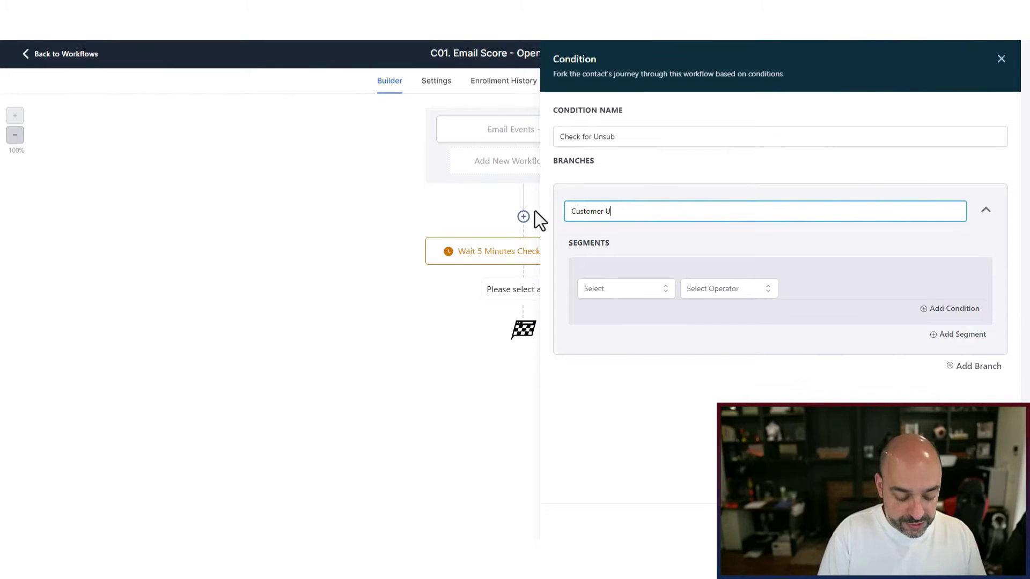
Step: Set the Customer Unsubscribed branch to evaluate the Tags field from the contact details
{"action": "left_click", "coordinate": [633, 290]}
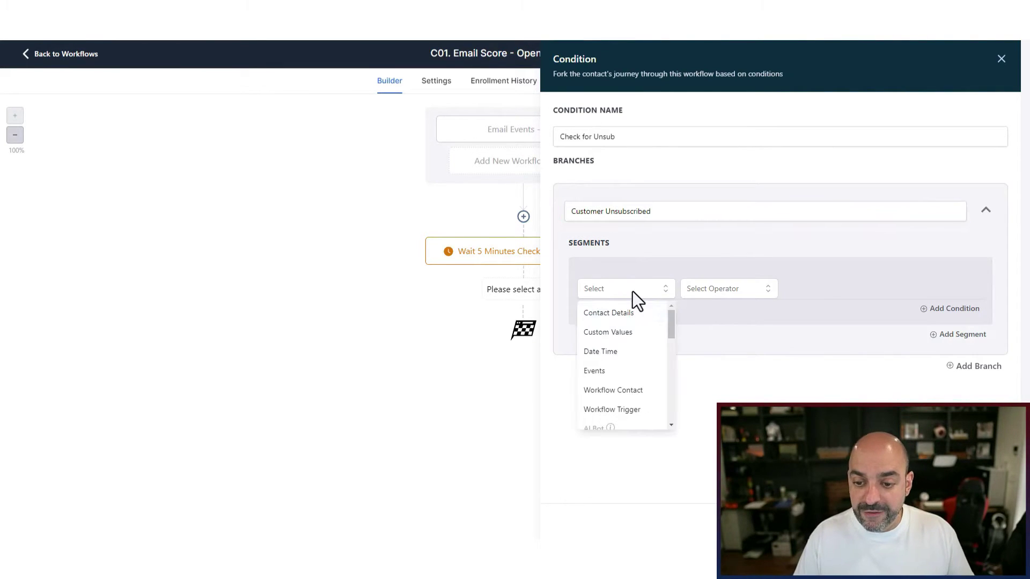
{"action": "left_click", "coordinate": [630, 315]}
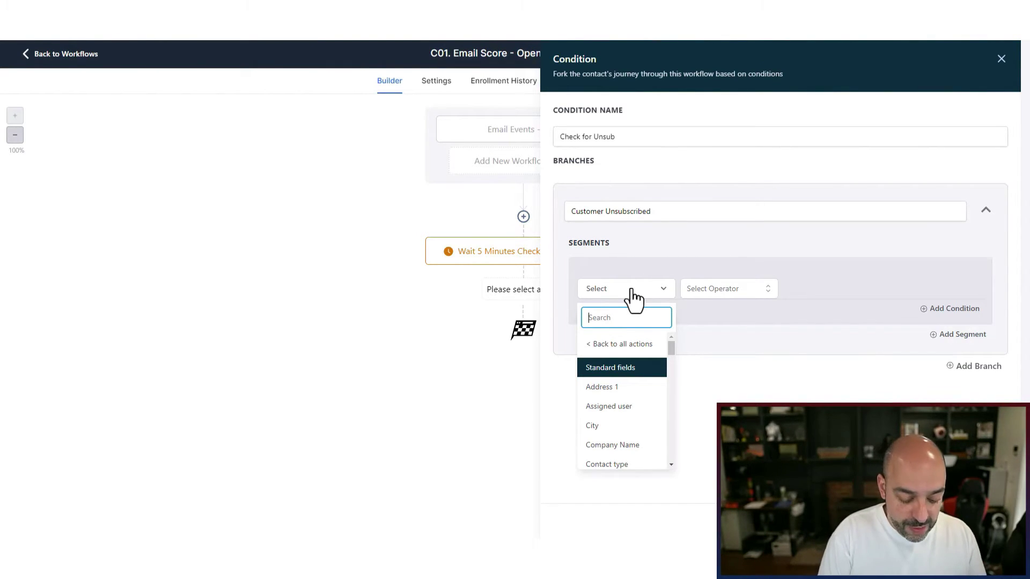
{"action": "type", "text": "unsub"}
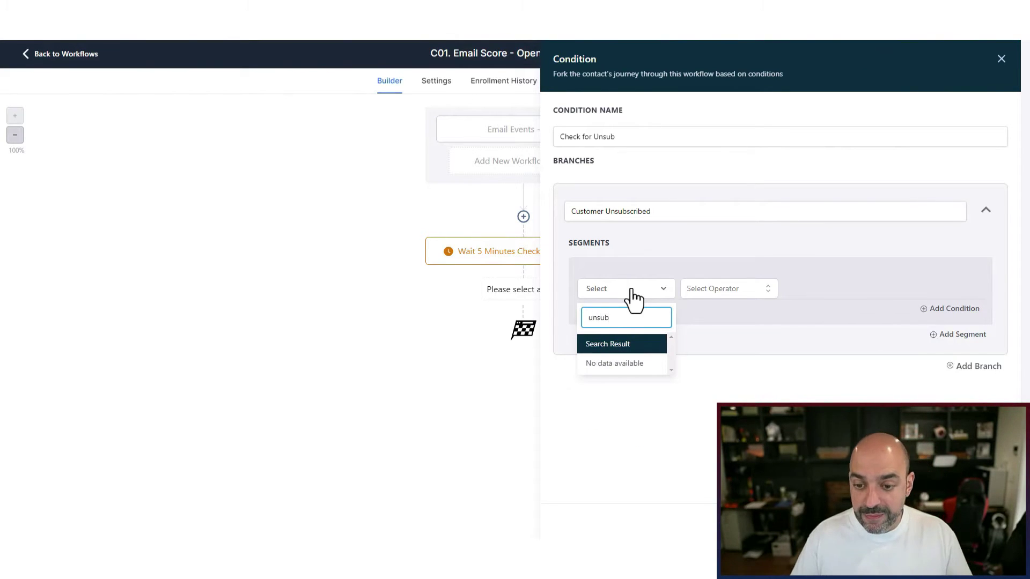
{"action": "key", "text": "BackSpace"}
{"action": "key", "text": "BackSpace"}
{"action": "key", "text": "BackSpace"}
{"action": "key", "text": "BackSpace"}
{"action": "key", "text": "BackSpace"}
{"action": "type", "text": "tag"}
{"action": "left_click", "coordinate": [625, 364]}
Step: Set the branch's Tags condition to Includes with a newly created tag "unsubscribe", and save the condition
{"action": "left_click", "coordinate": [731, 293]}
{"action": "left_click", "coordinate": [735, 314]}
{"action": "left_click", "coordinate": [832, 294]}
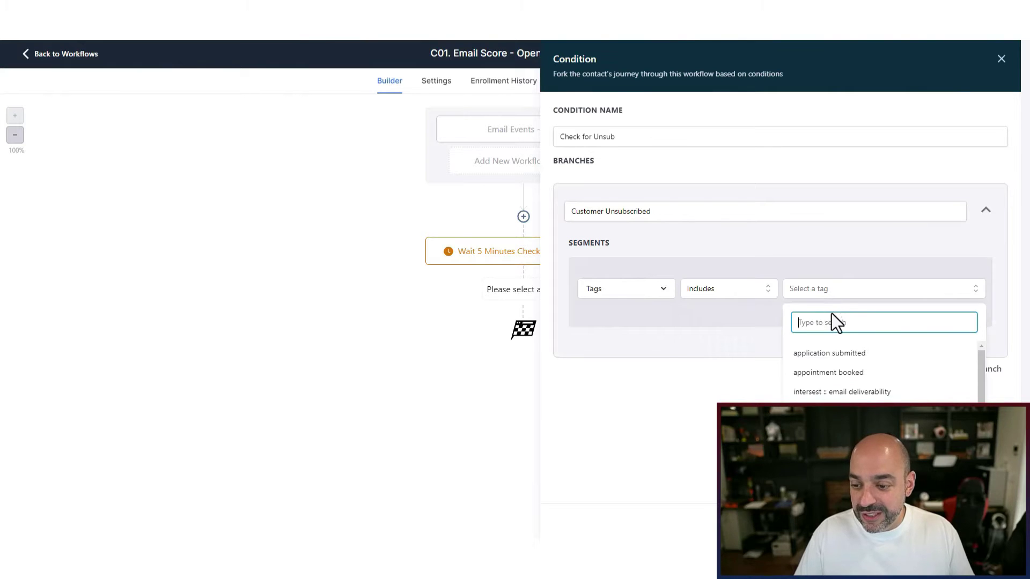
{"action": "type", "text": "unsubscribe"}
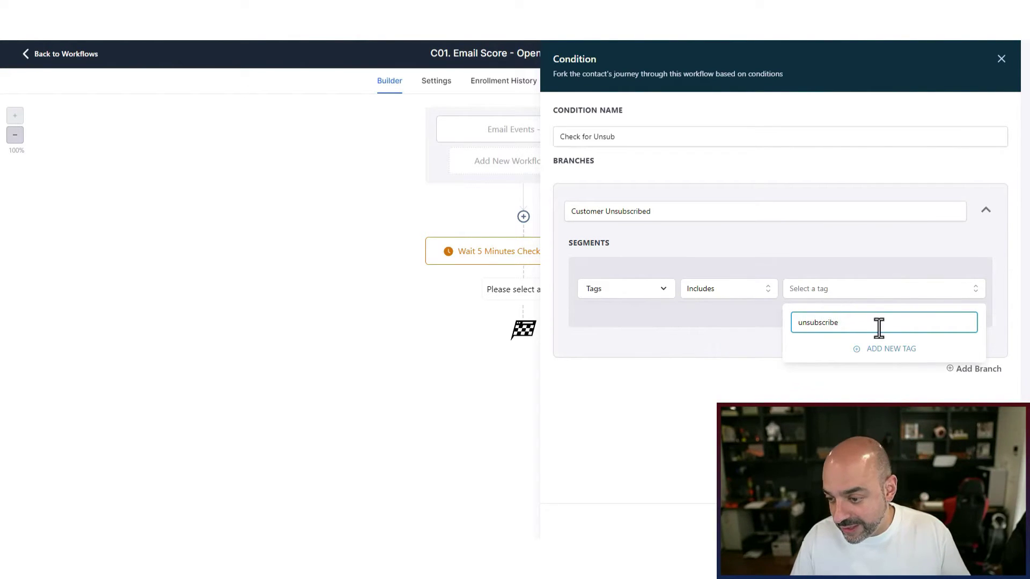
{"action": "left_click", "coordinate": [892, 350]}
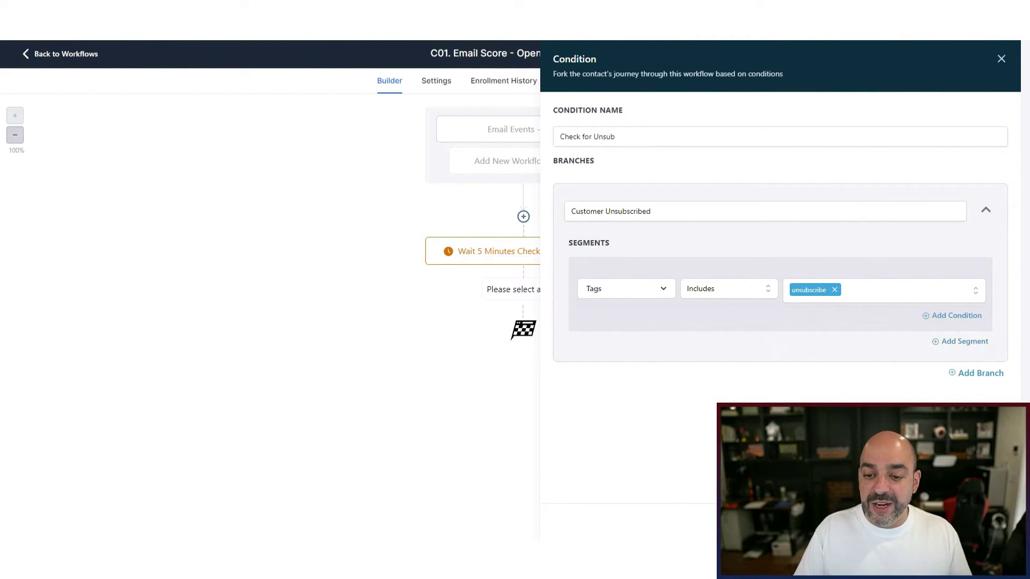
{"action": "left_click", "coordinate": [981, 529]}
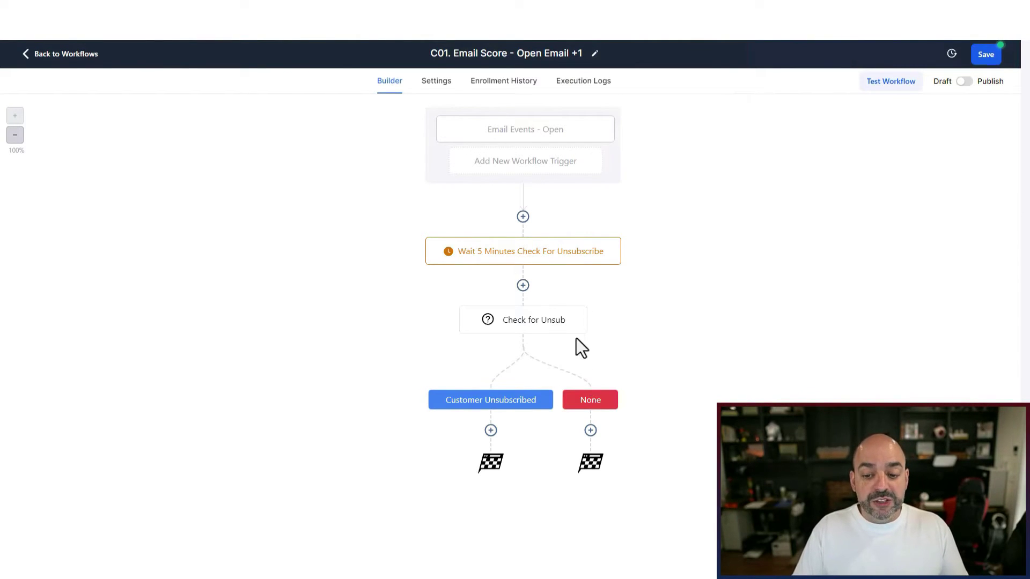
Step: Add a Math Operation to the None branch that adds 1 to Email Lead Score and updates that same field
{"action": "left_click", "coordinate": [590, 430]}
{"action": "type", "text": "math"}
{"action": "left_click", "coordinate": [830, 166]}
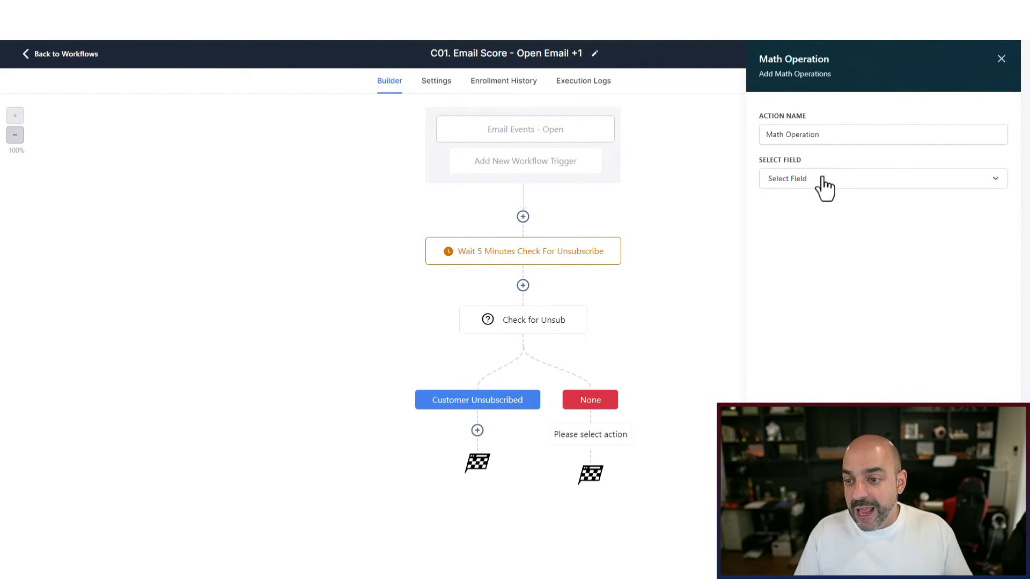
{"action": "left_click", "coordinate": [824, 182]}
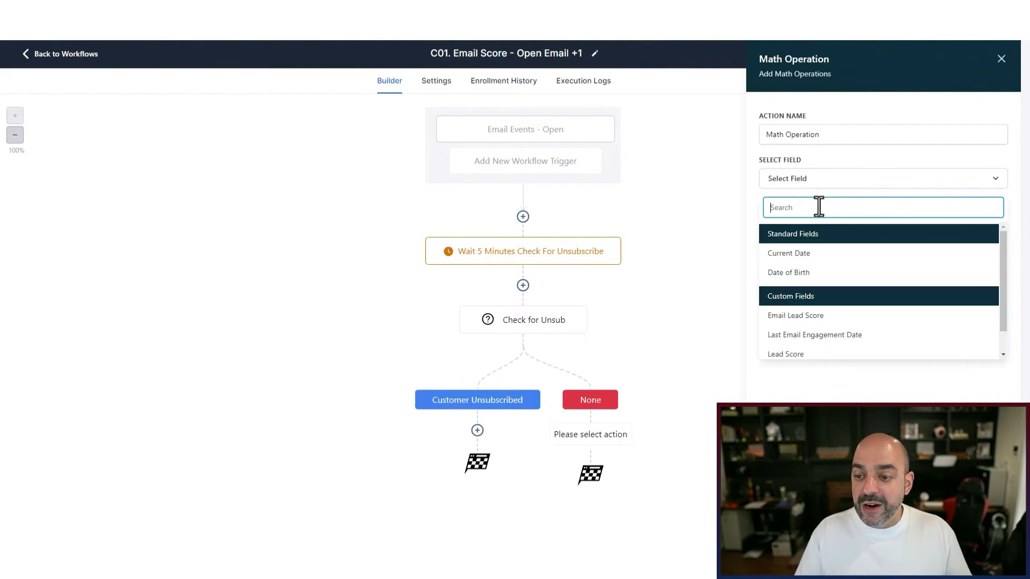
{"action": "left_click", "coordinate": [826, 318]}
{"action": "left_click", "coordinate": [849, 241]}
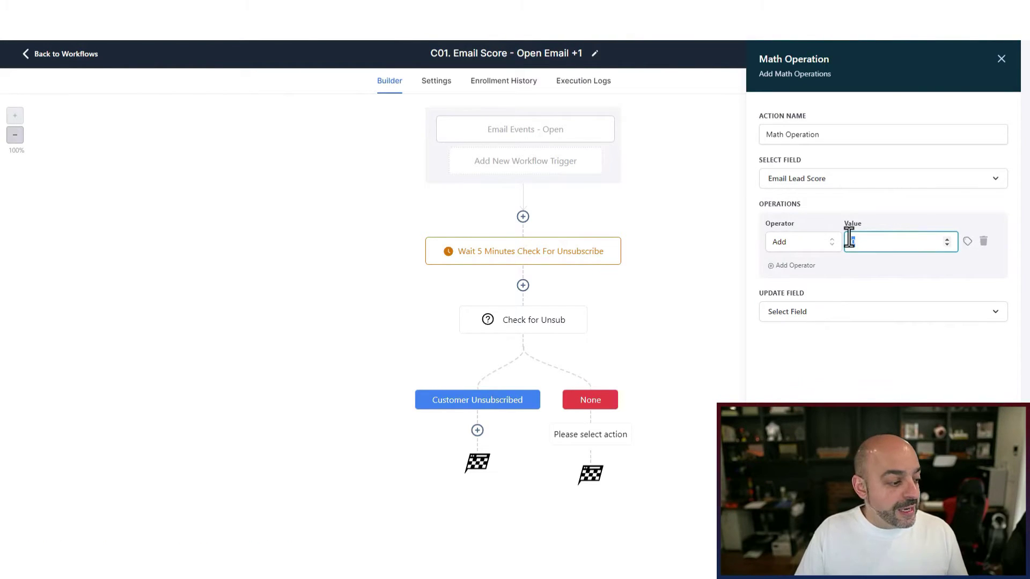
{"action": "type", "text": "1"}
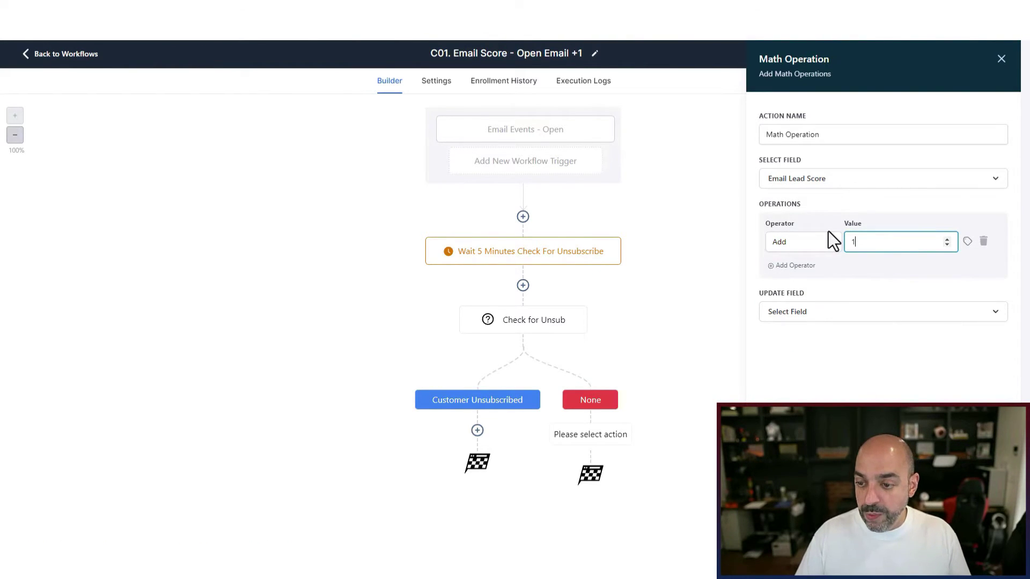
{"action": "left_click", "coordinate": [844, 312]}
{"action": "left_click", "coordinate": [837, 408]}
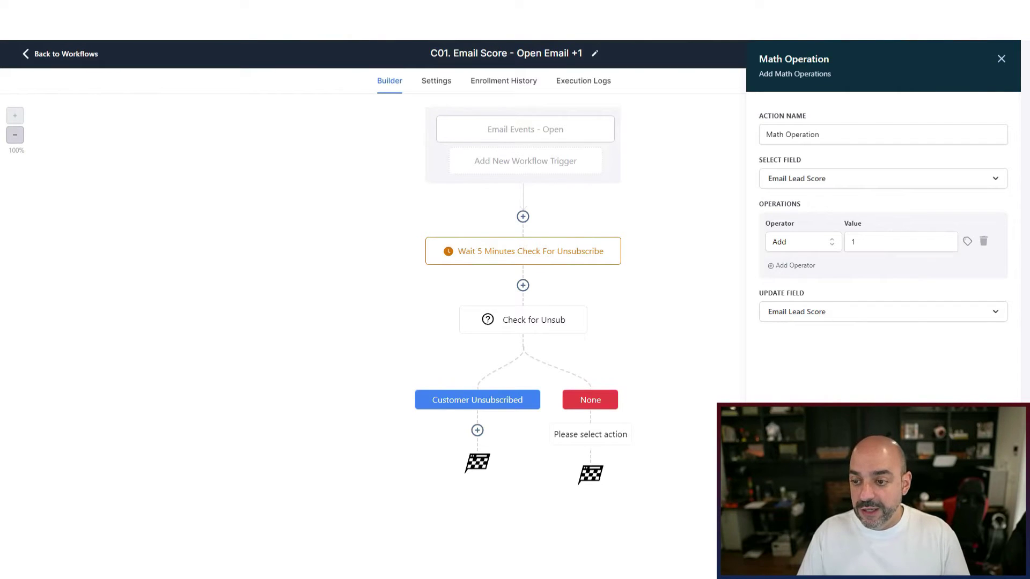
Step: Name the math operation action "Email Score +1" and save it
{"action": "left_click_drag", "start_coordinate": [831, 141], "coordinate": [732, 136]}
{"action": "type", "text": "Em"}
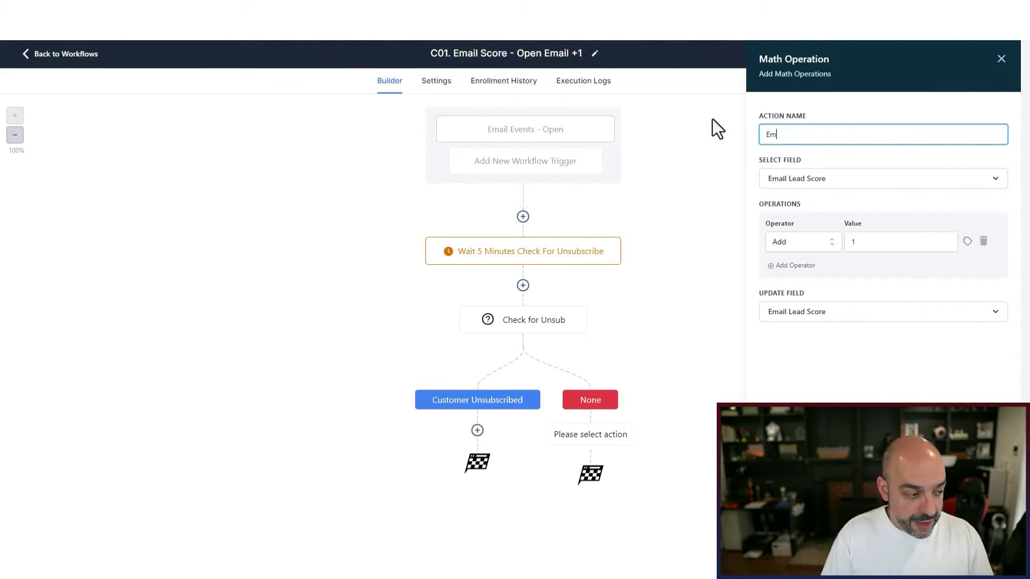
{"action": "type", "text": "aiul Score +1"}
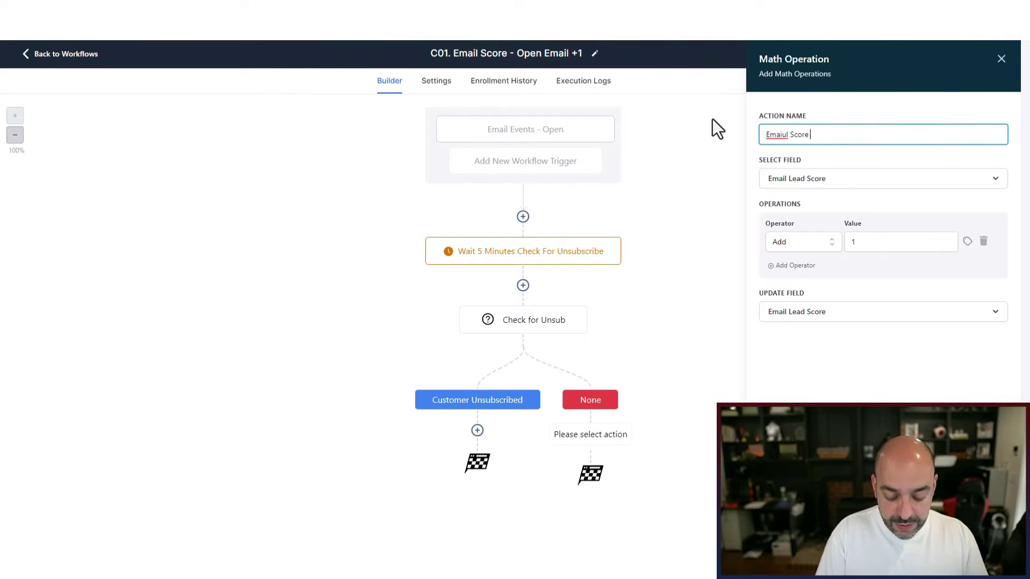
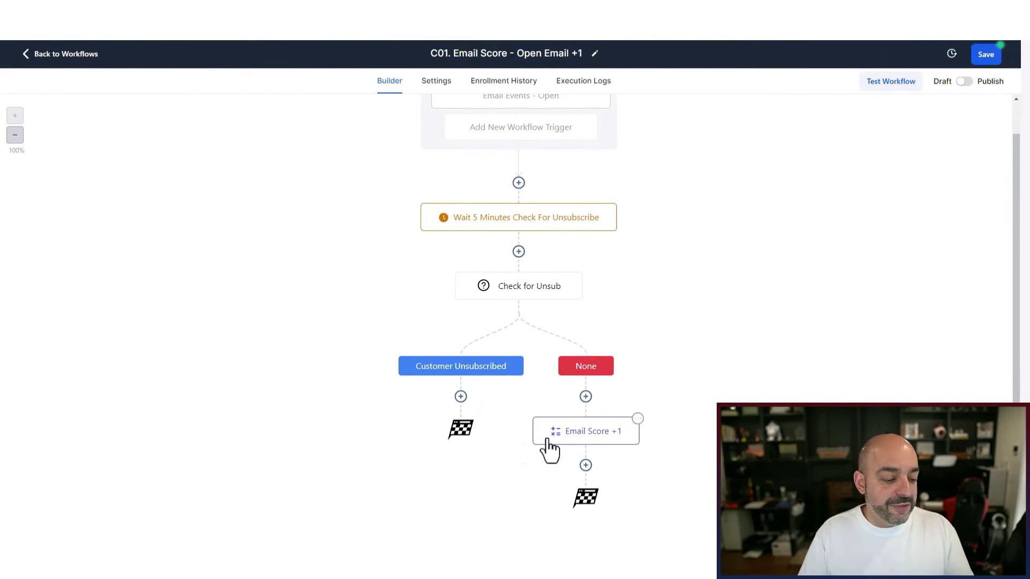
Step: Add an Update Contact Field action after Email Score +1 that sets Last Email Engagement Date to Current Date, and save it
{"action": "left_click", "coordinate": [586, 466]}
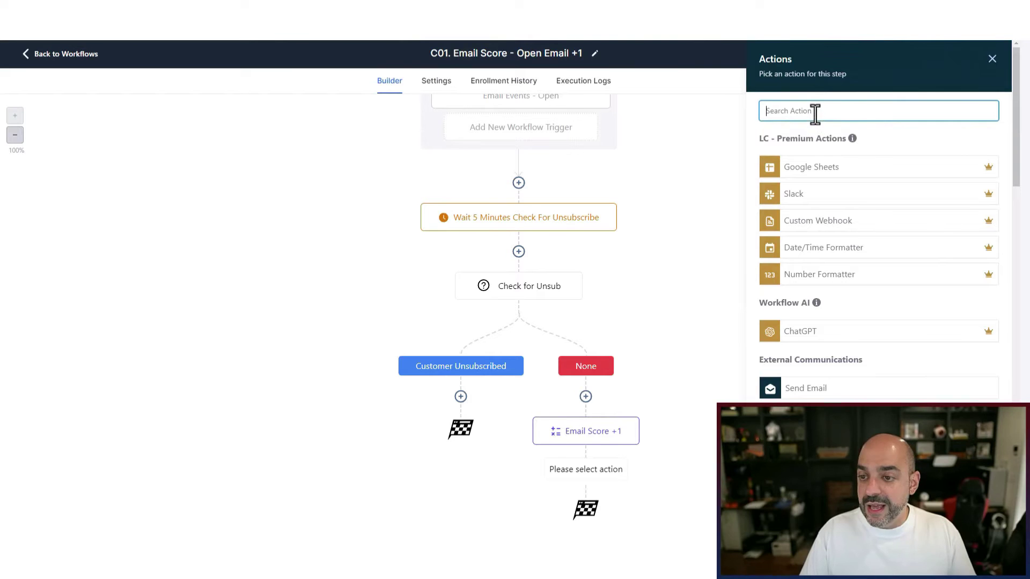
{"action": "type", "text": "update"}
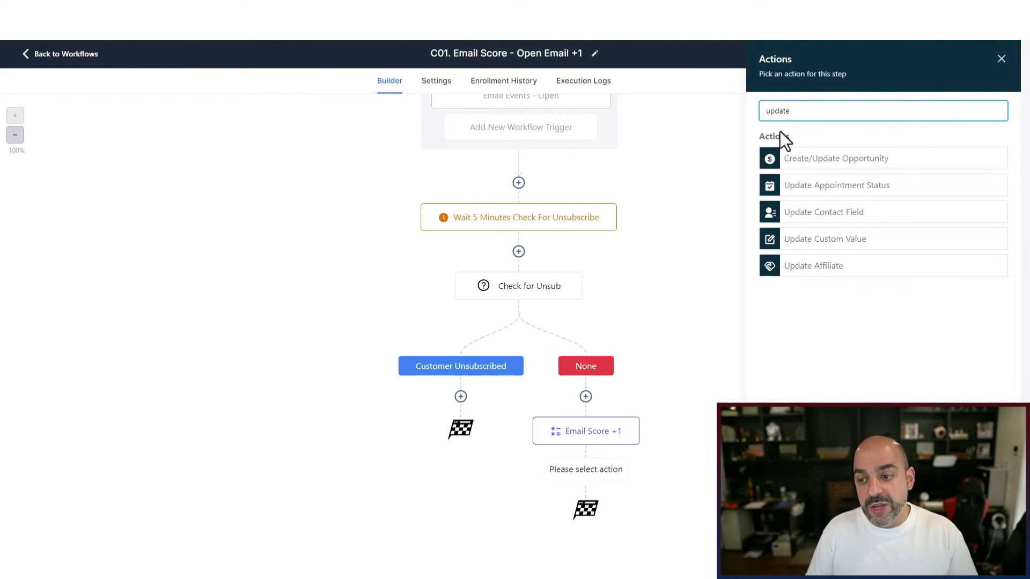
{"action": "left_click", "coordinate": [859, 221]}
{"action": "left_click", "coordinate": [698, 206]}
{"action": "left_click", "coordinate": [714, 228]}
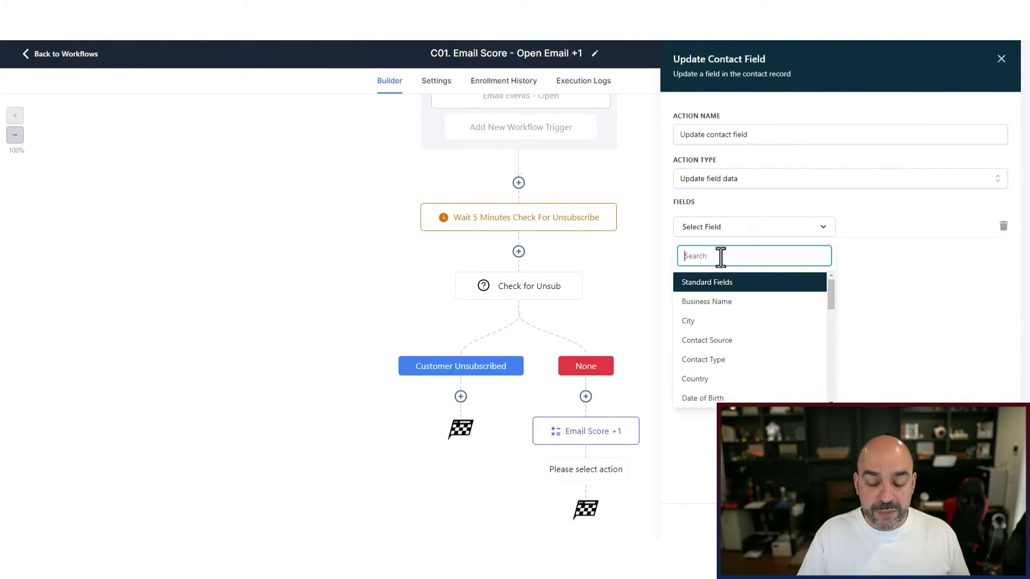
{"action": "type", "text": "la"}
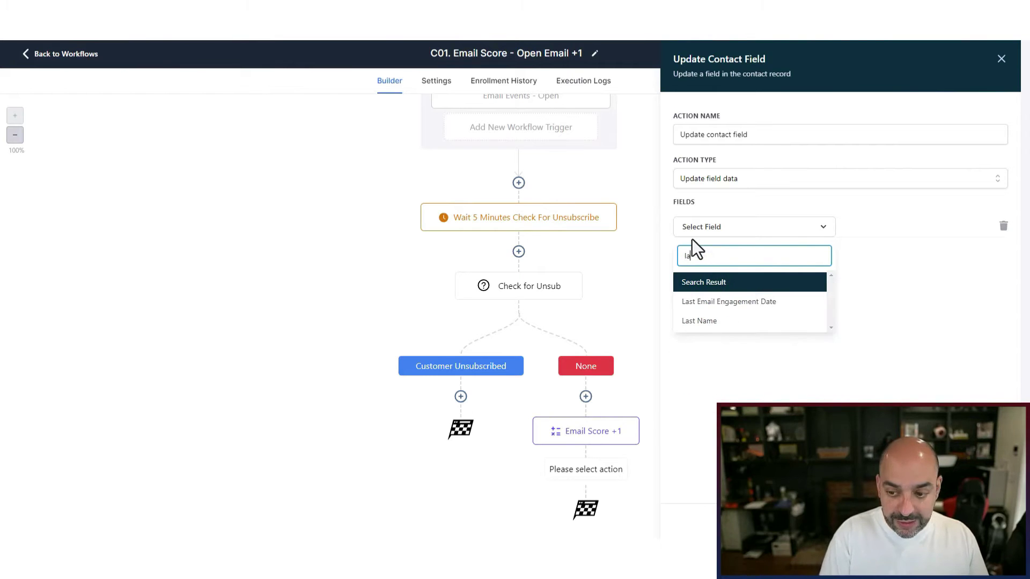
{"action": "left_click", "coordinate": [752, 304]}
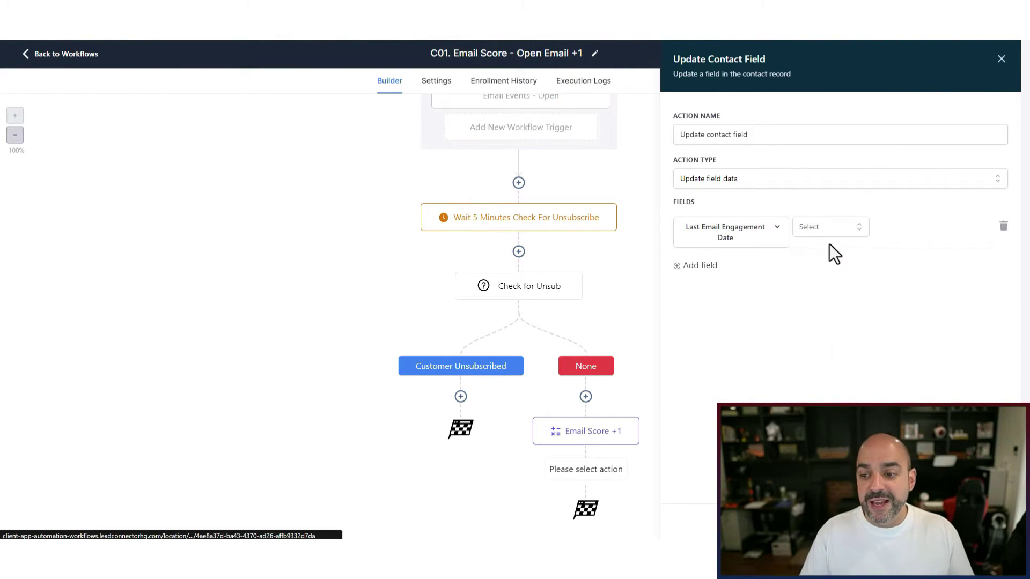
{"action": "left_click", "coordinate": [832, 231]}
{"action": "left_click", "coordinate": [840, 270]}
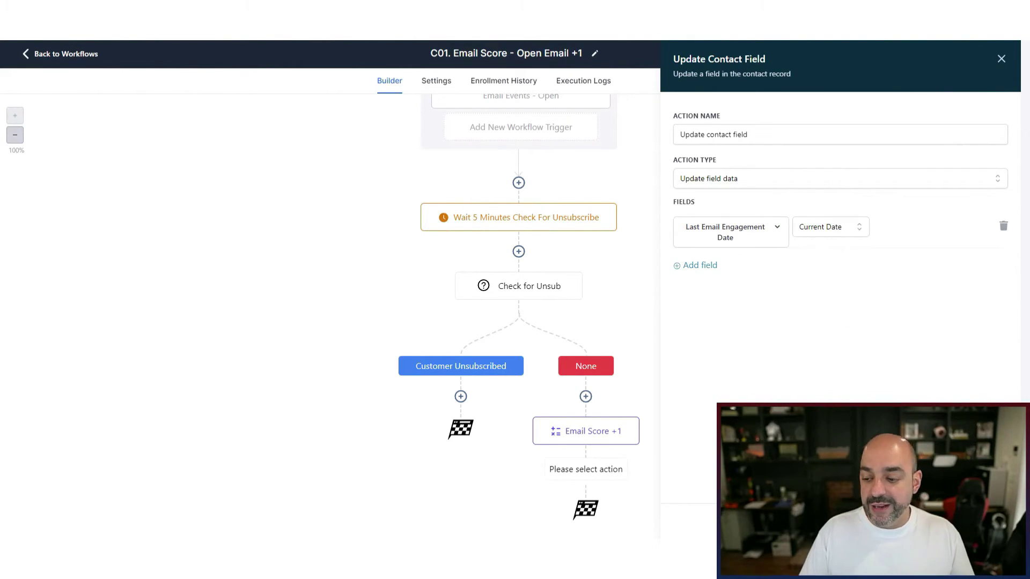
{"action": "left_click", "coordinate": [982, 529]}
Step: Add a Wait action after the contact field update with a time delay of 2 days
{"action": "scroll", "coordinate": [655, 429], "scroll_direction": "down", "scroll_amount": 1}
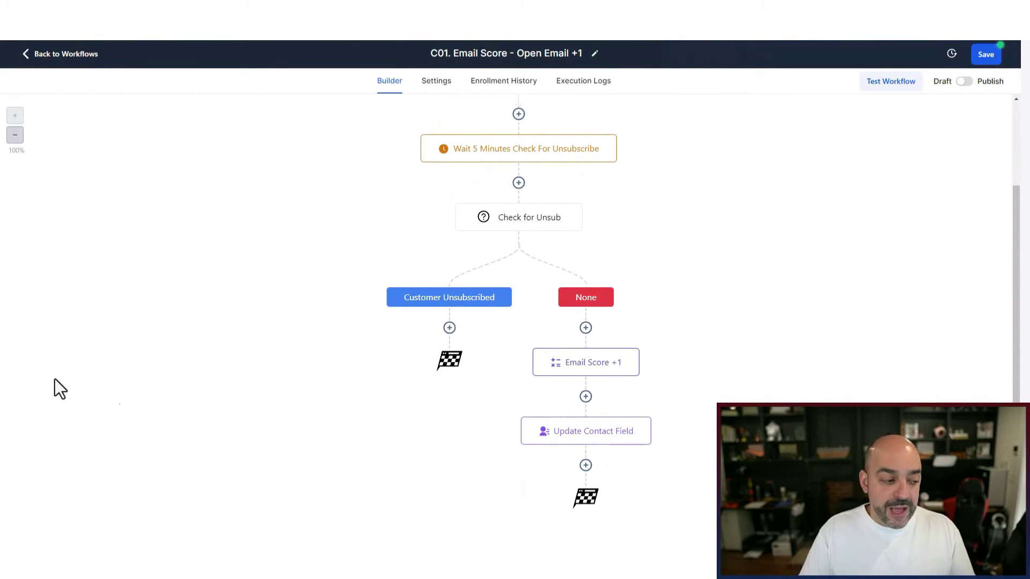
{"action": "left_click", "coordinate": [586, 465]}
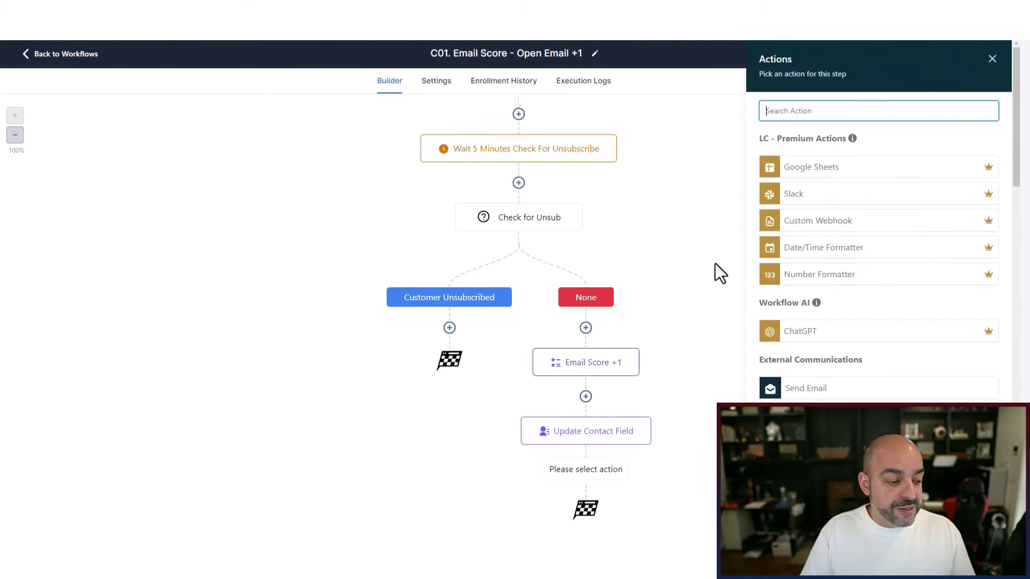
{"action": "type", "text": "wait"}
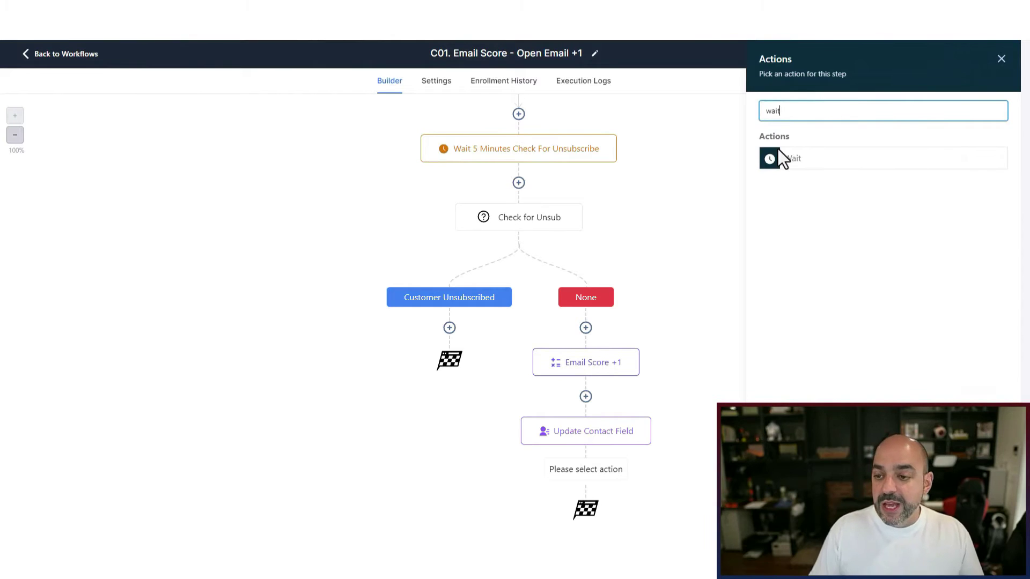
{"action": "left_click", "coordinate": [779, 155]}
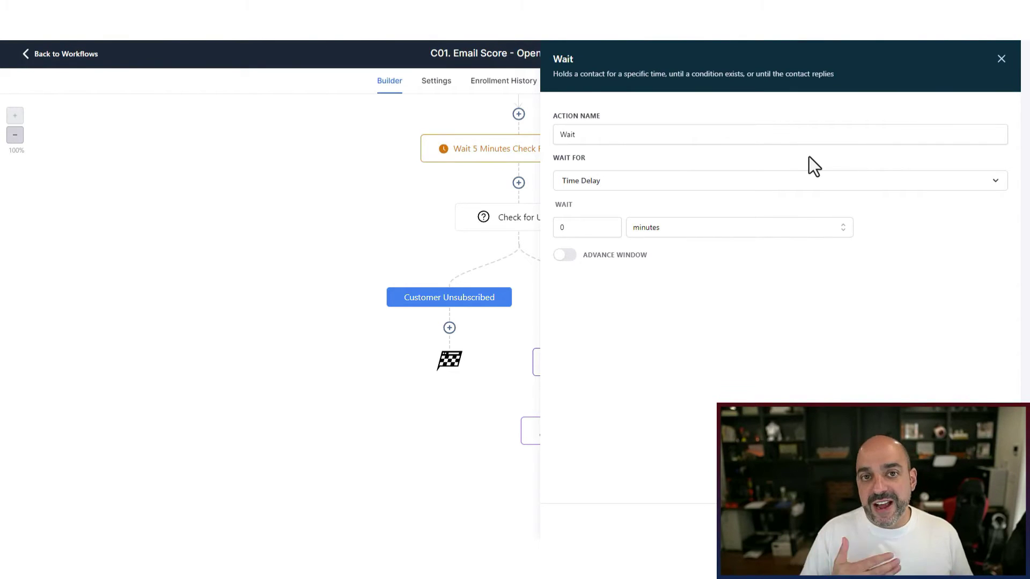
{"action": "double_click", "coordinate": [585, 227]}
{"action": "type", "text": "2"}
{"action": "left_click", "coordinate": [679, 227]}
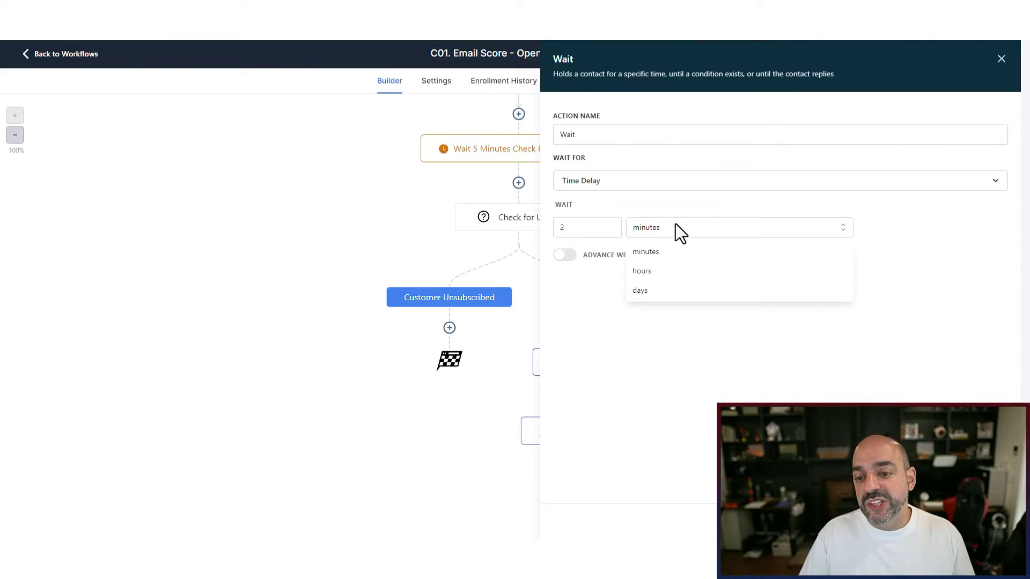
{"action": "left_click", "coordinate": [692, 292]}
Step: Name the wait action "Wait 2 days to prevent over scoring" and save it
{"action": "left_click", "coordinate": [613, 131]}
{"action": "type", "text": "2 days top"}
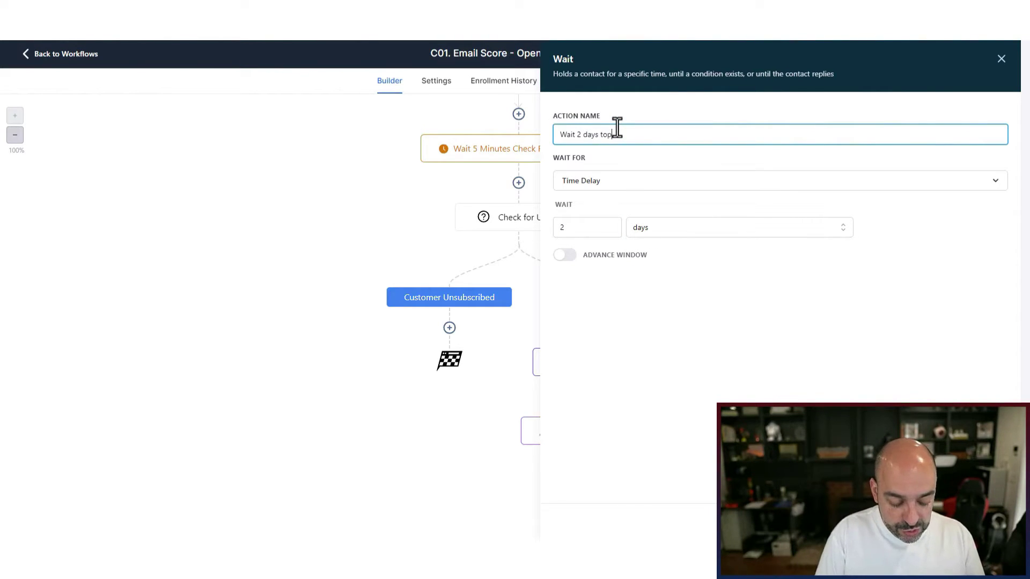
{"action": "key", "text": "BackSpace"}
{"action": "type", "text": "prevent over s"}
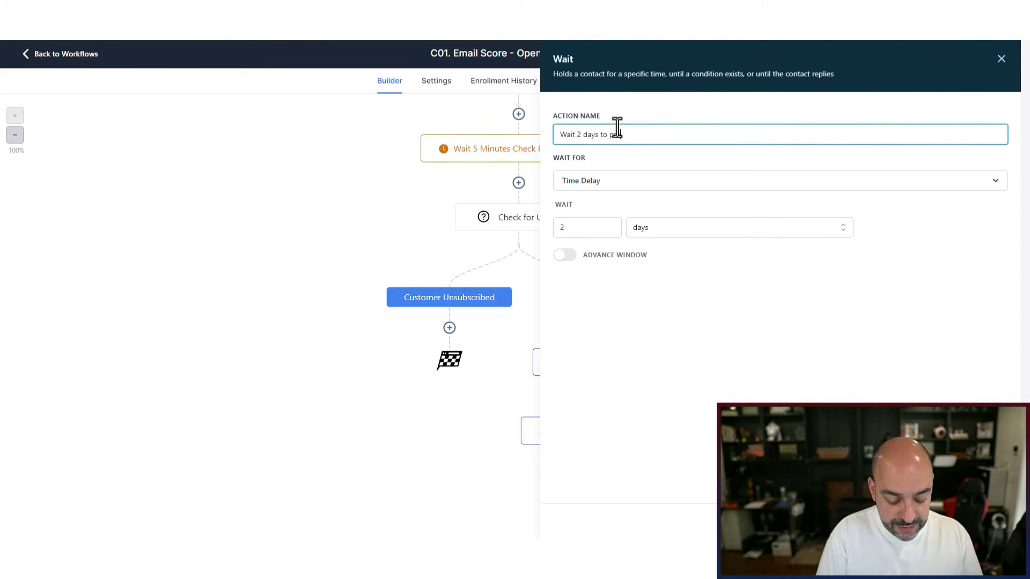
{"action": "type", "text": "coring"}
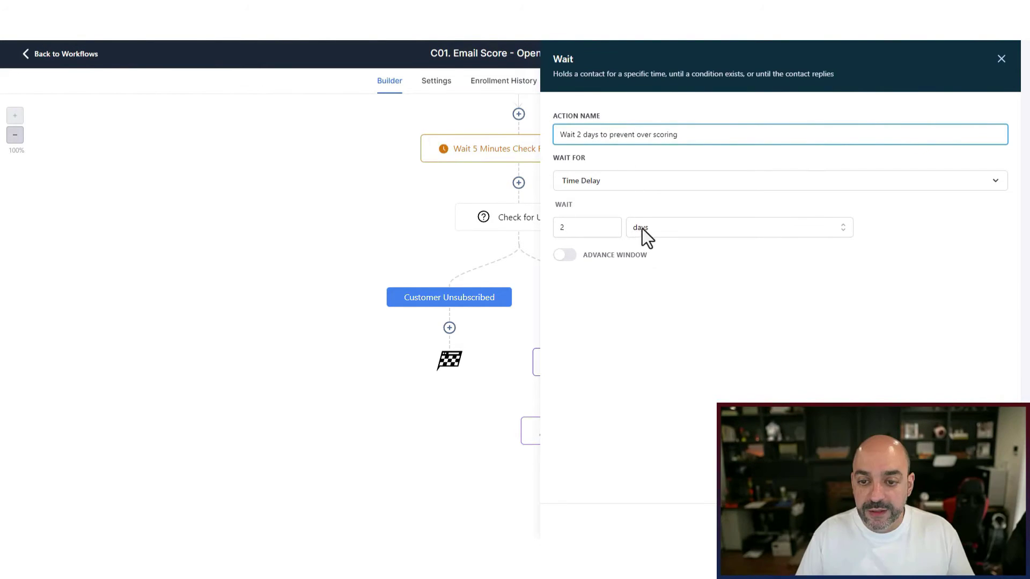
{"action": "left_click", "coordinate": [982, 528]}
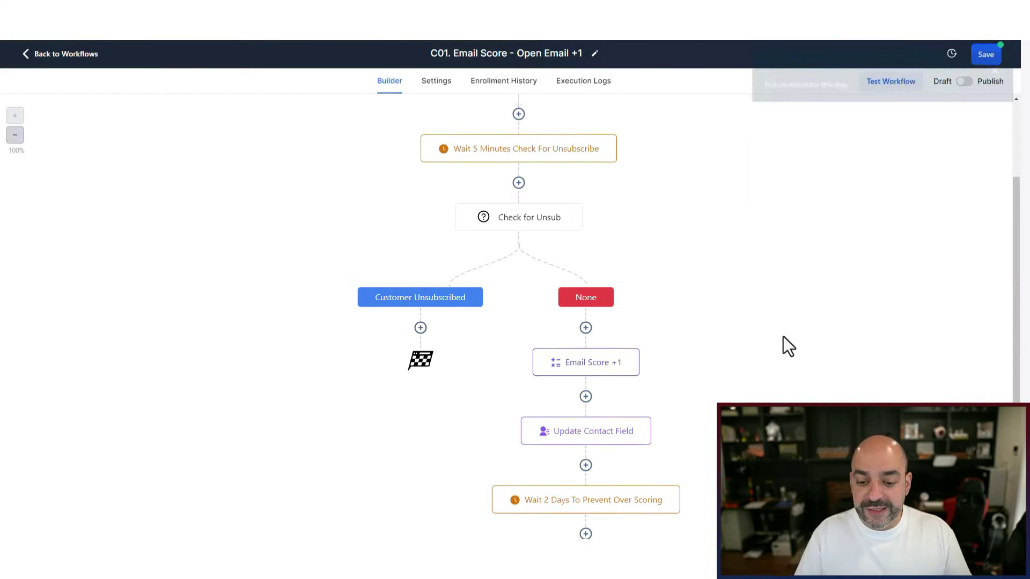
Step: Add a Remove From Workflow action after the two-day wait in the None branch
{"action": "scroll", "coordinate": [589, 507], "scroll_direction": "down", "scroll_amount": 2}
{"action": "left_click", "coordinate": [586, 466]}
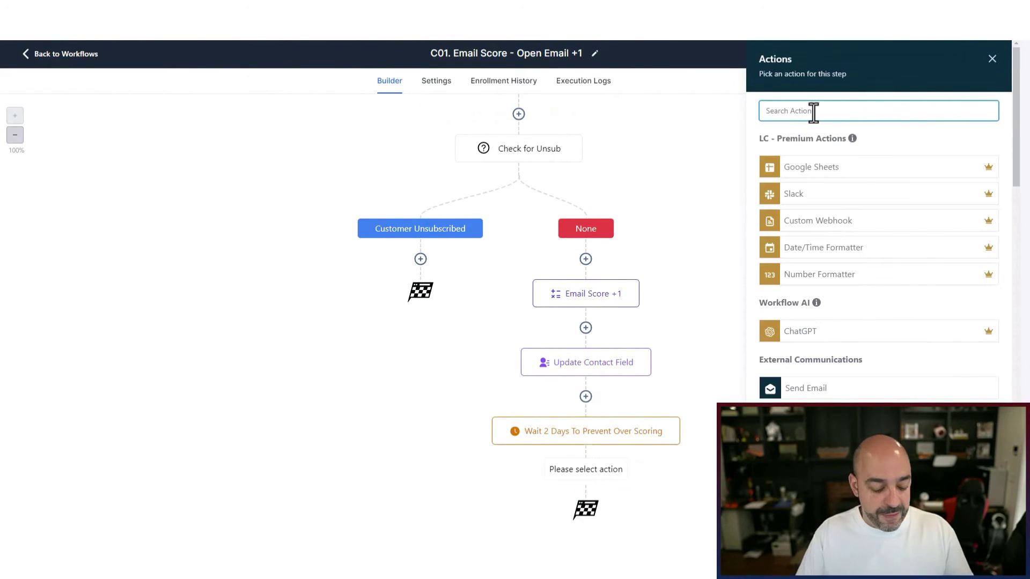
{"action": "type", "text": "remove"}
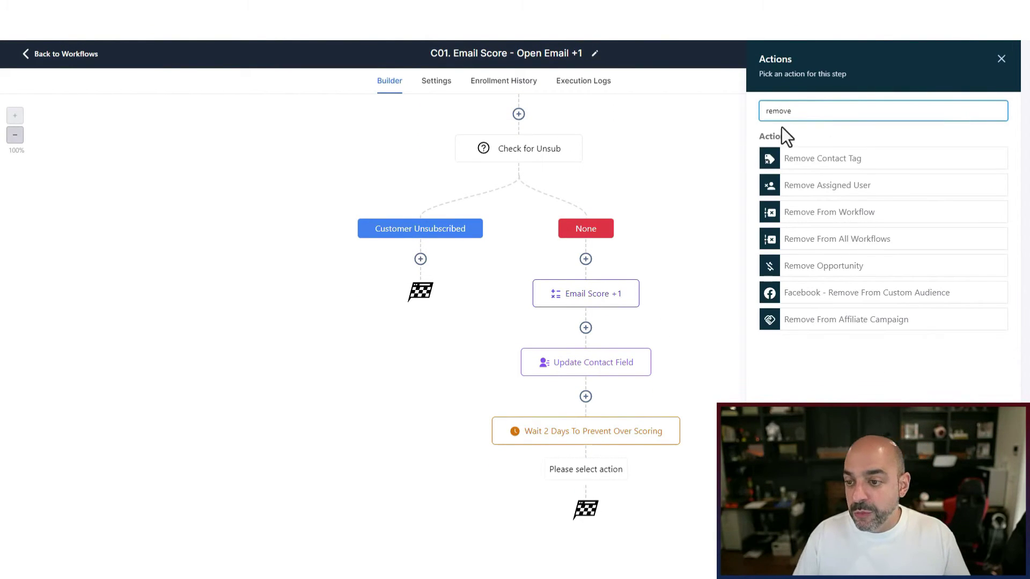
{"action": "left_click", "coordinate": [832, 214]}
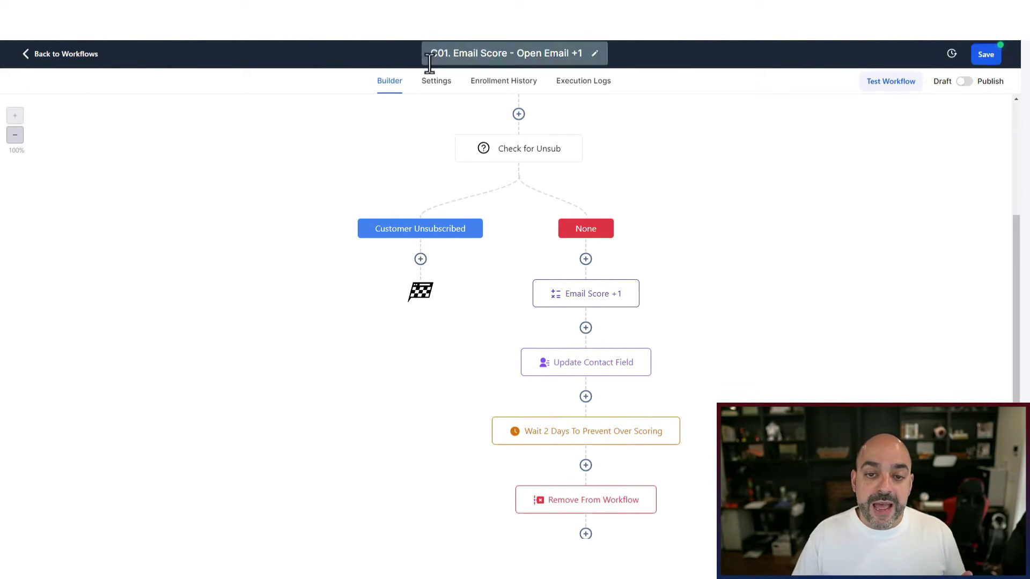
Step: Enable Allow re-entry and Mark as read in the workflow settings
{"action": "left_click", "coordinate": [434, 86]}
{"action": "left_click", "coordinate": [192, 217]}
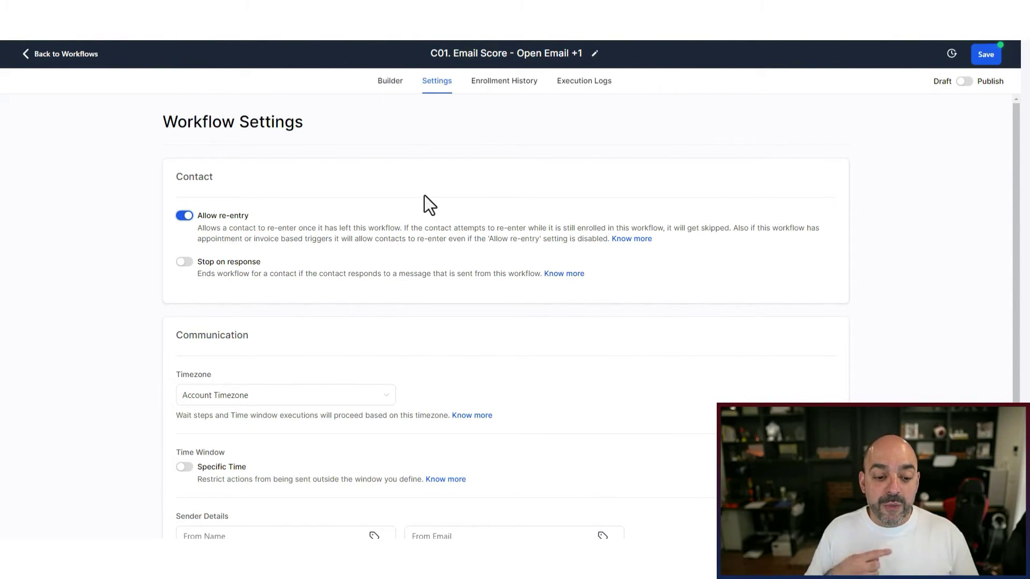
{"action": "scroll", "coordinate": [451, 196], "scroll_direction": "down", "scroll_amount": 3}
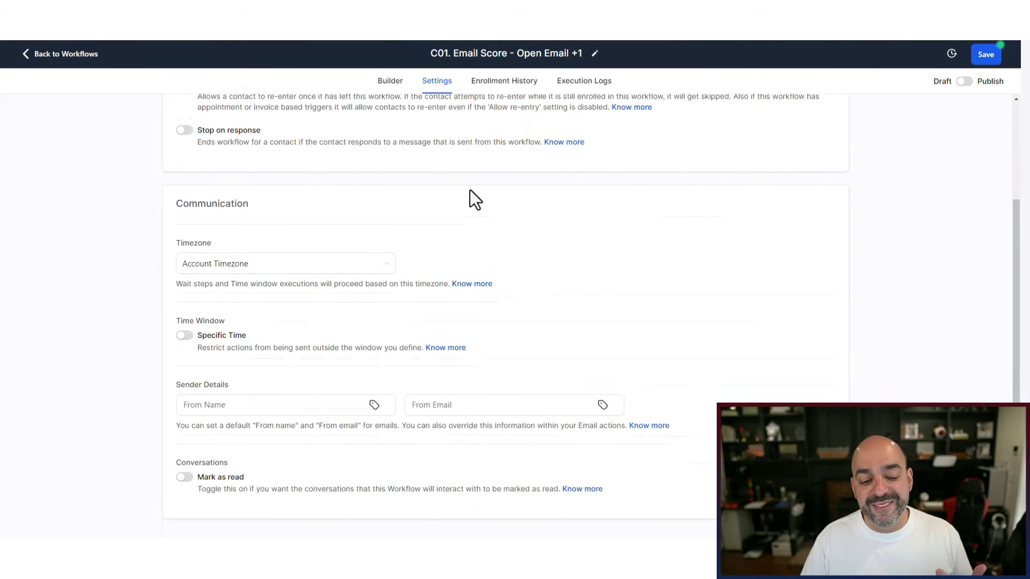
{"action": "left_click", "coordinate": [185, 470]}
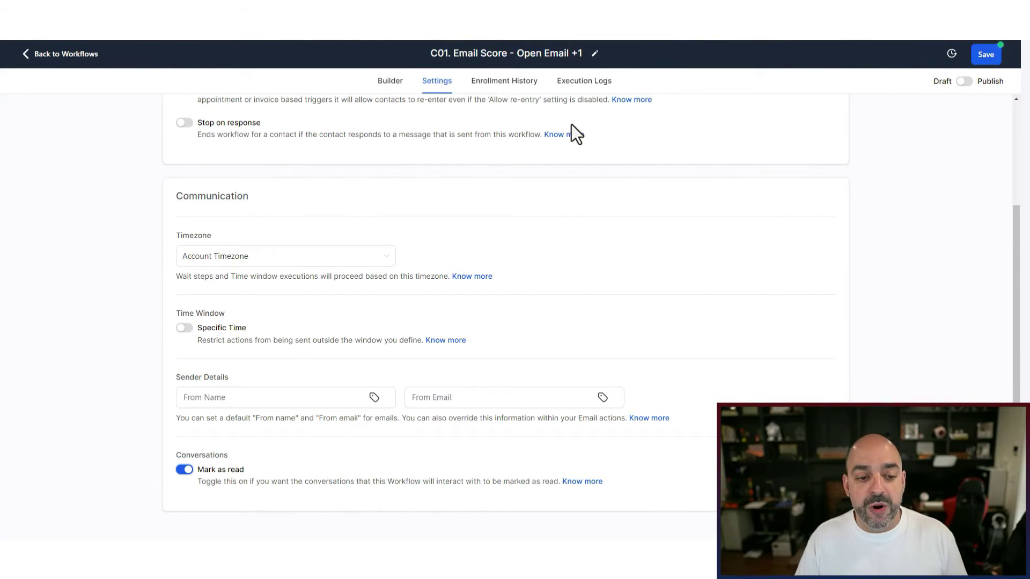
{"action": "scroll", "coordinate": [276, 214], "scroll_direction": "up", "scroll_amount": 3}
{"action": "scroll", "coordinate": [217, 230], "scroll_direction": "down", "scroll_amount": 3}
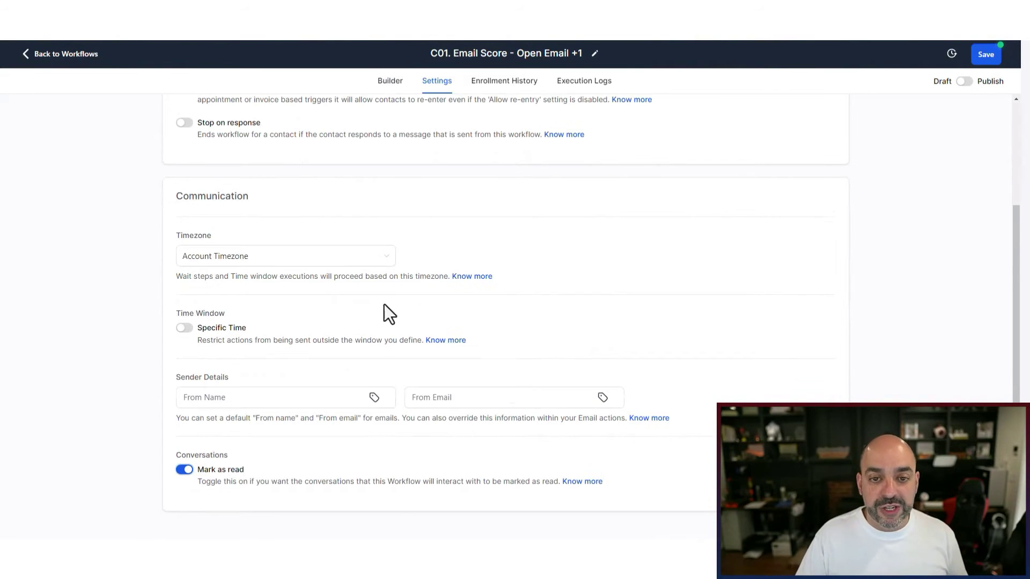
{"action": "scroll", "coordinate": [384, 305], "scroll_direction": "up", "scroll_amount": 3}
Step: Rename the Update Contact Field action to "Update last engagement date" and save it
{"action": "left_click", "coordinate": [391, 82]}
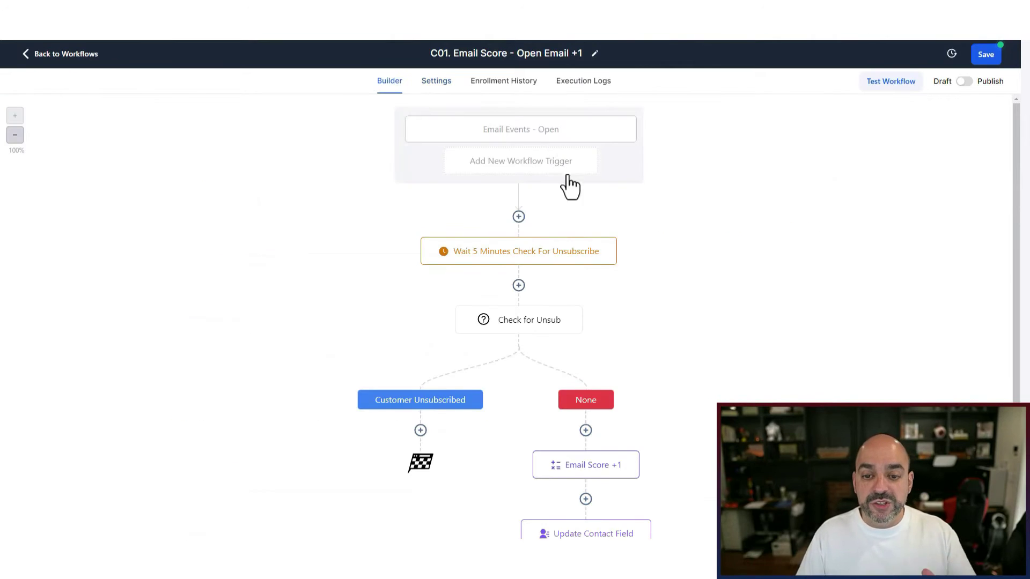
{"action": "scroll", "coordinate": [667, 217], "scroll_direction": "down", "scroll_amount": 5}
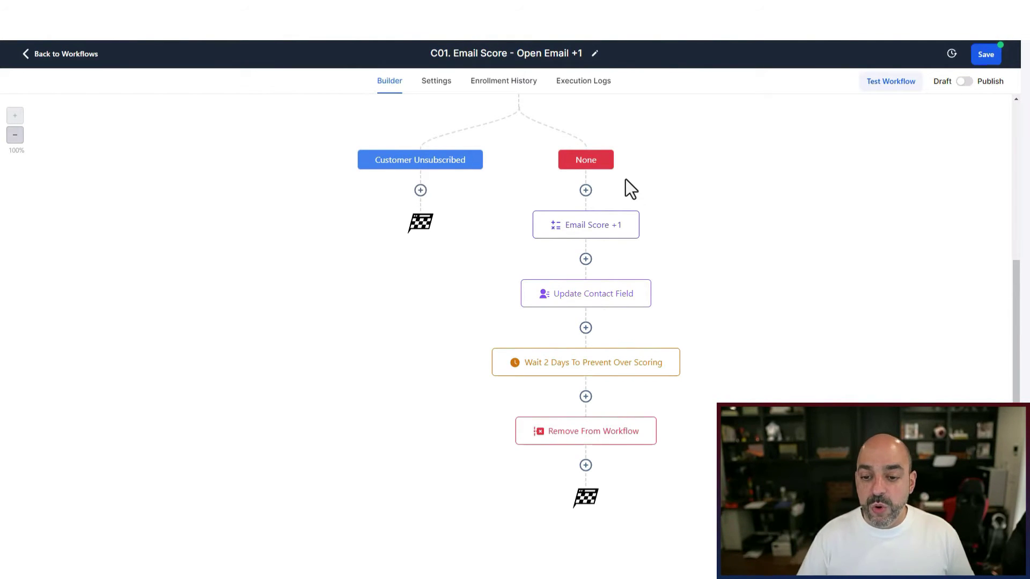
{"action": "left_click", "coordinate": [586, 294]}
{"action": "left_click", "coordinate": [770, 134]}
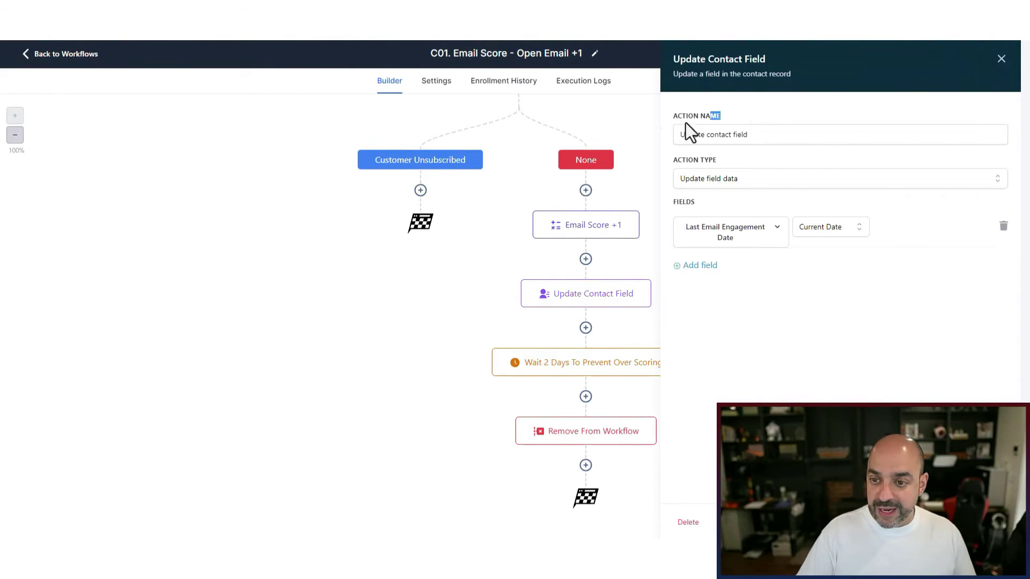
{"action": "left_click", "coordinate": [758, 134]}
{"action": "left_click_drag", "start_coordinate": [758, 134], "coordinate": [704, 122]}
{"action": "type", "text": "last engagement date"}
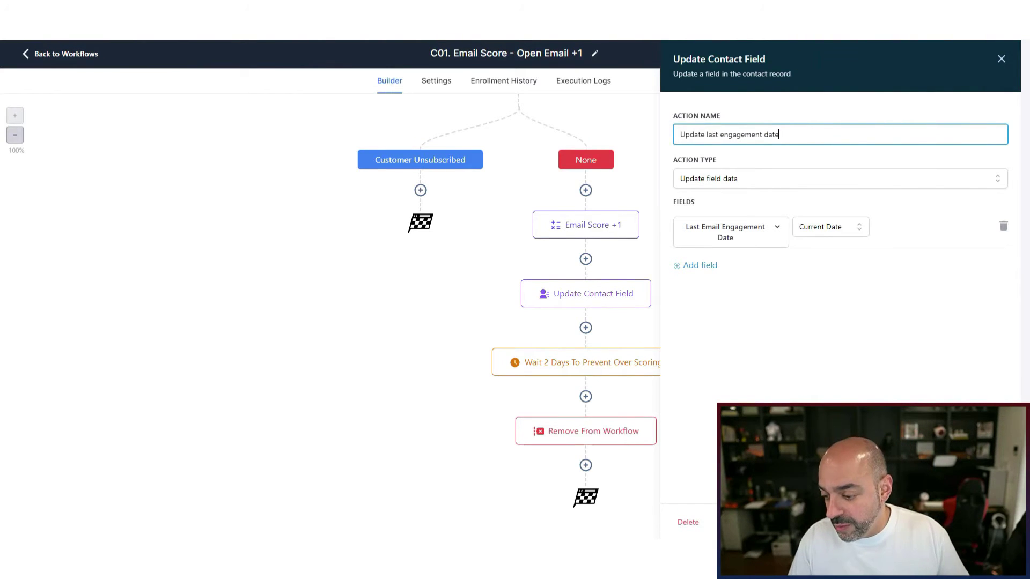
{"action": "left_click", "coordinate": [984, 522]}
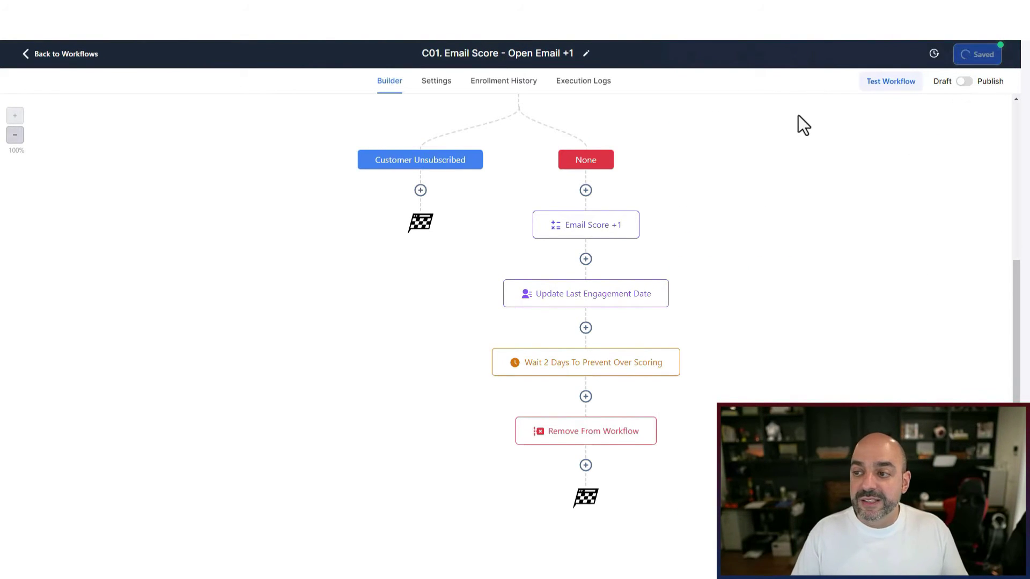
Step: Publish and save the open-email scoring workflow, and return to the workflow list
{"action": "left_click", "coordinate": [964, 81]}
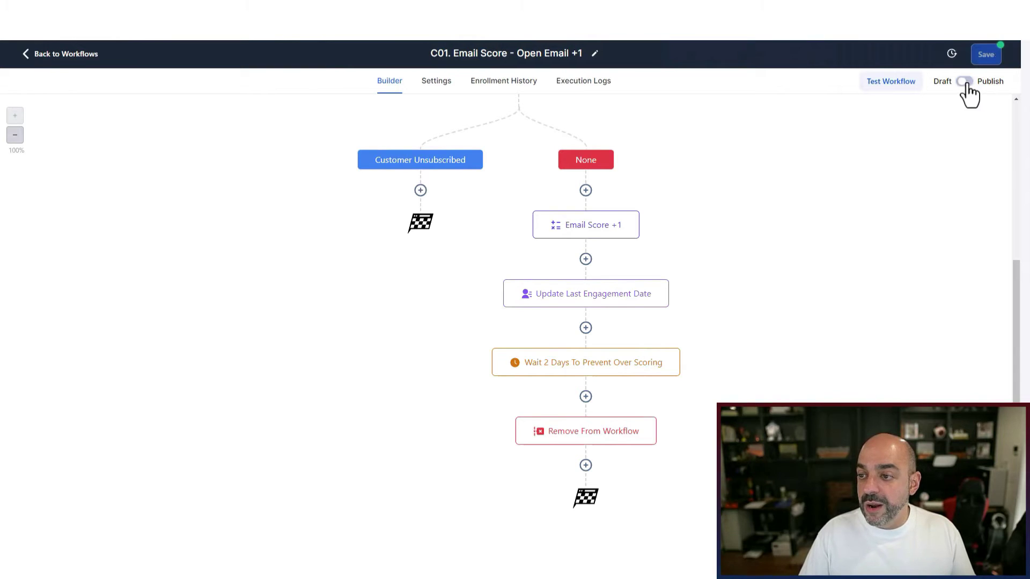
{"action": "left_click", "coordinate": [986, 55]}
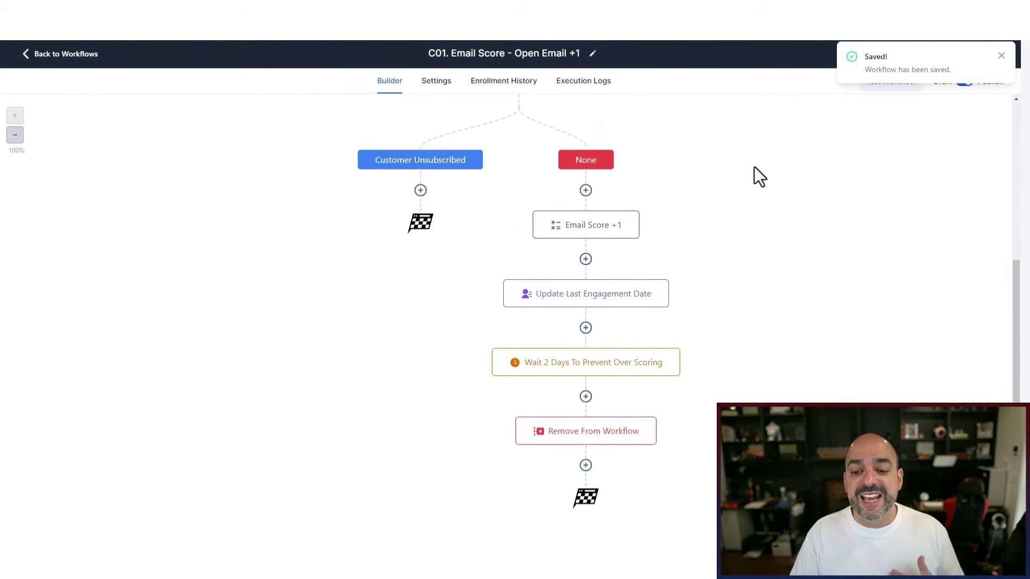
{"action": "left_click", "coordinate": [94, 55]}
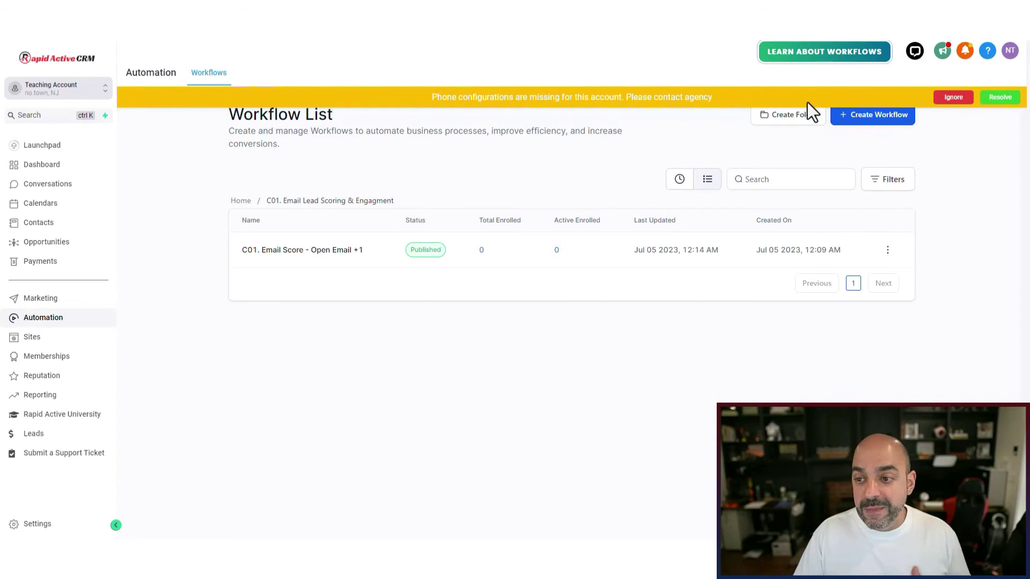
Step: Create a new blank workflow in the C01. Email Lead Scoring & Engagment folder and name it C01.2
{"action": "left_click", "coordinate": [871, 121]}
{"action": "left_click", "coordinate": [384, 272]}
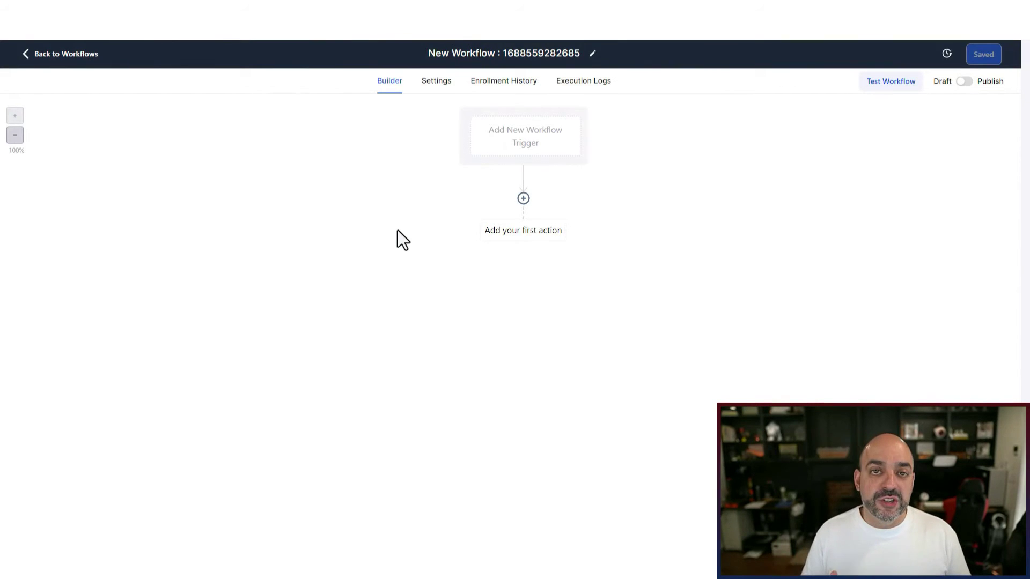
{"action": "left_click_drag", "start_coordinate": [580, 53], "coordinate": [413, 57]}
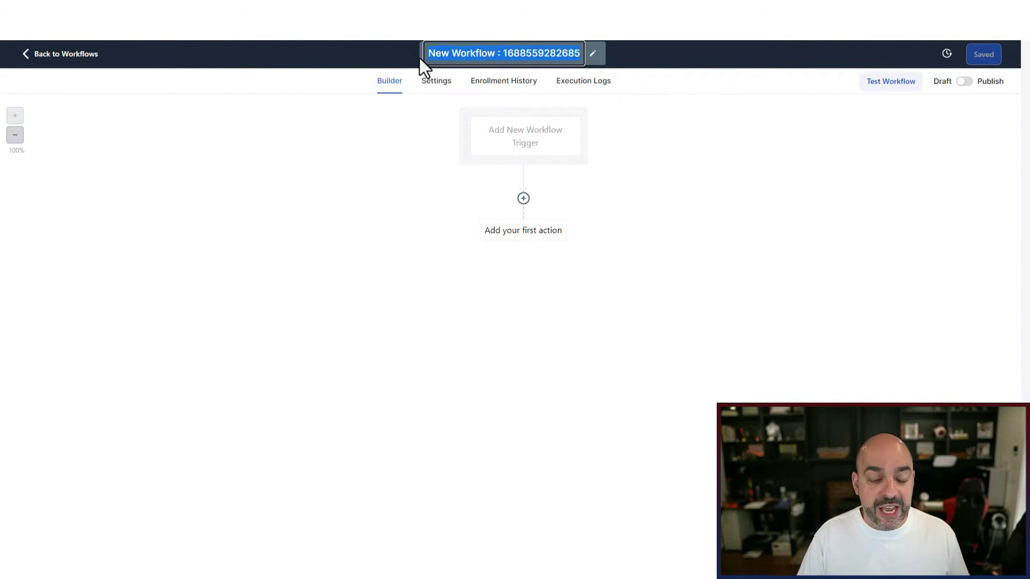
{"action": "type", "text": "C"}
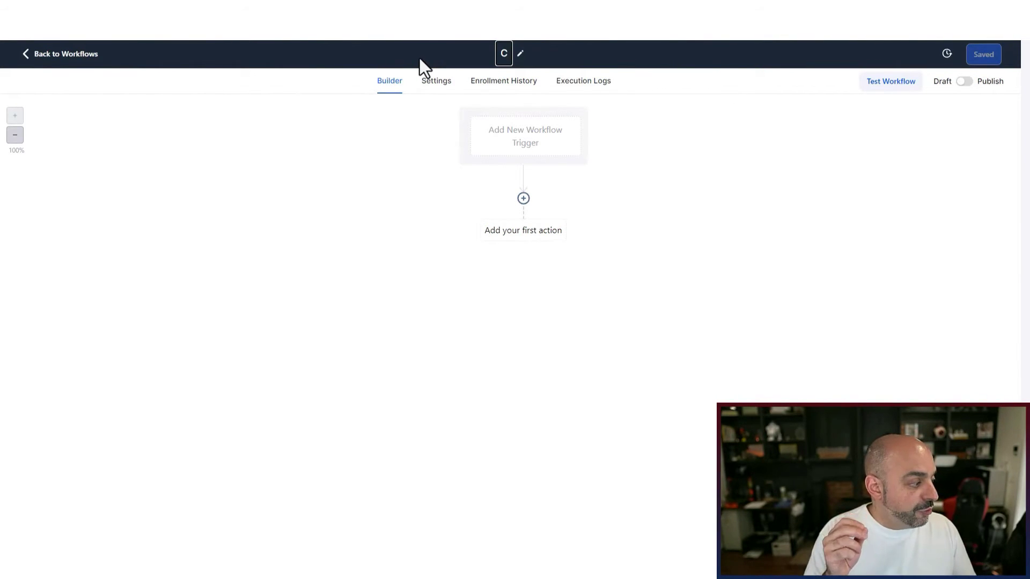
{"action": "type", "text": "1"}
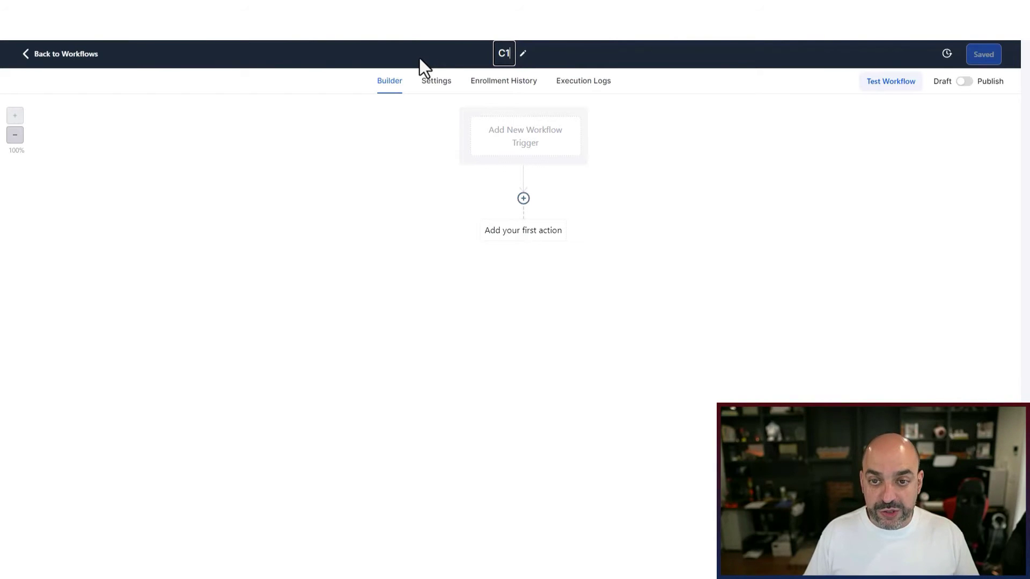
{"action": "key", "text": "BackSpace"}
{"action": "type", "text": "01.2"}
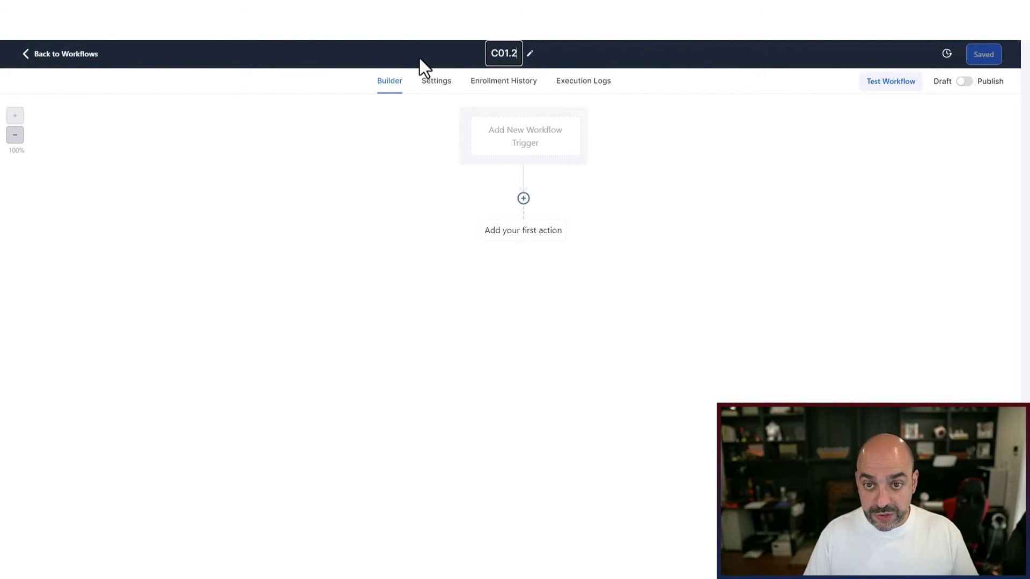
{"action": "key", "text": "Return"}
Step: Add a Customer Replied trigger to the C01.2 workflow
{"action": "left_click", "coordinate": [553, 153]}
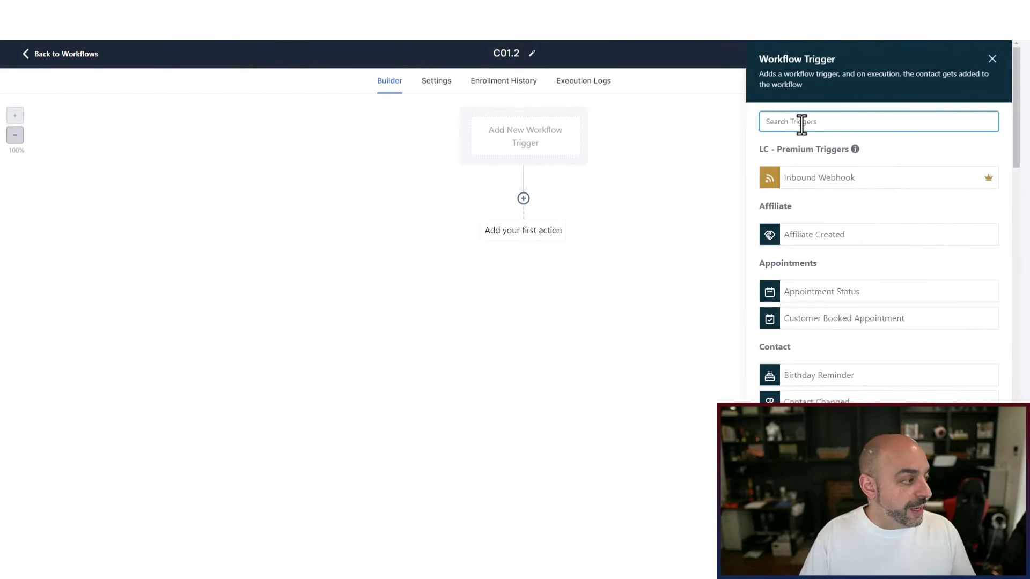
{"action": "type", "text": "email"}
{"action": "key", "text": "BackSpace"}
{"action": "key", "text": "BackSpace"}
{"action": "key", "text": "BackSpace"}
{"action": "key", "text": "BackSpace"}
{"action": "key", "text": "BackSpace"}
{"action": "type", "text": "customer"}
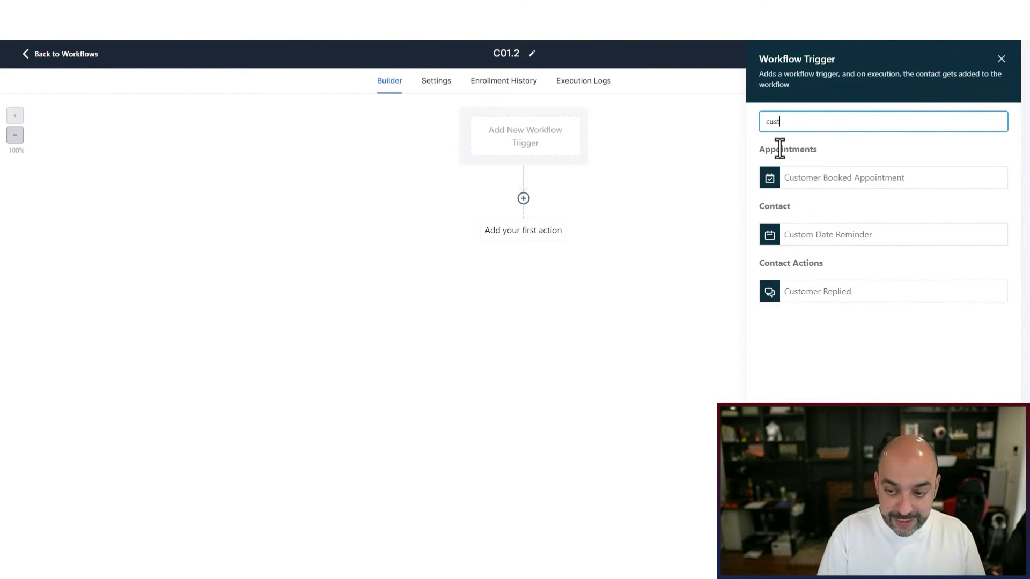
{"action": "left_click", "coordinate": [835, 239]}
Step: Filter the Customer Replied trigger by Reply channel set to Email and save the trigger
{"action": "left_click", "coordinate": [596, 229]}
{"action": "left_click", "coordinate": [609, 242]}
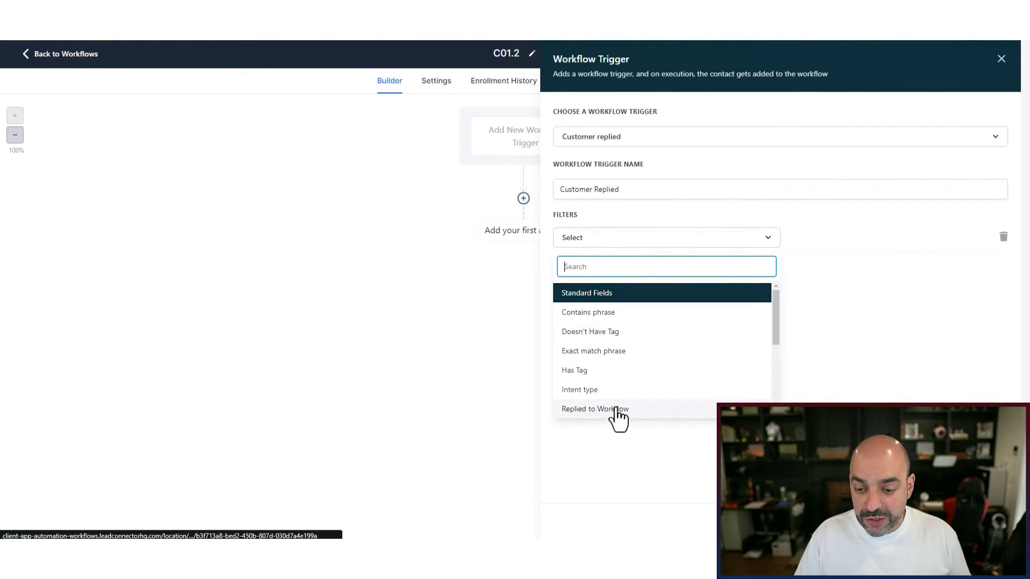
{"action": "scroll", "coordinate": [620, 413], "scroll_direction": "down", "scroll_amount": 1}
{"action": "left_click", "coordinate": [619, 384]}
{"action": "left_click", "coordinate": [812, 241]}
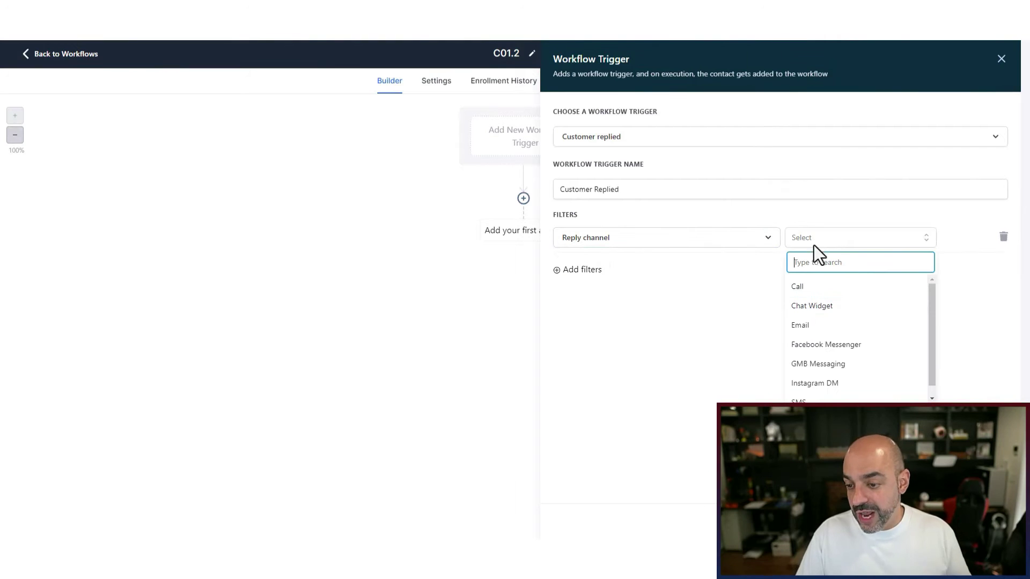
{"action": "left_click", "coordinate": [814, 326]}
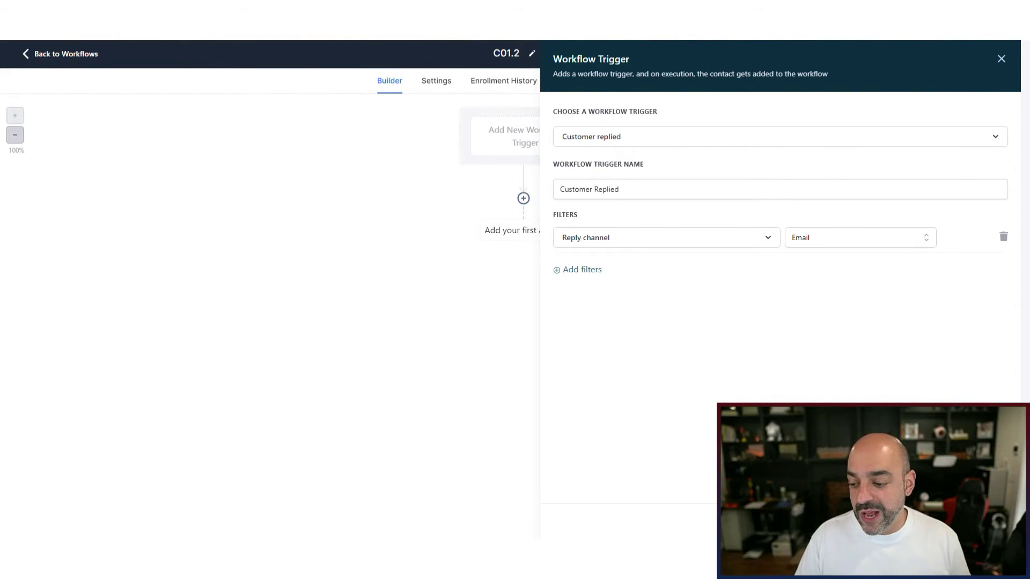
{"action": "left_click", "coordinate": [982, 522]}
Step: Rename the workflow trigger to "Customer Replied - Email" and save it
{"action": "left_click", "coordinate": [561, 163]}
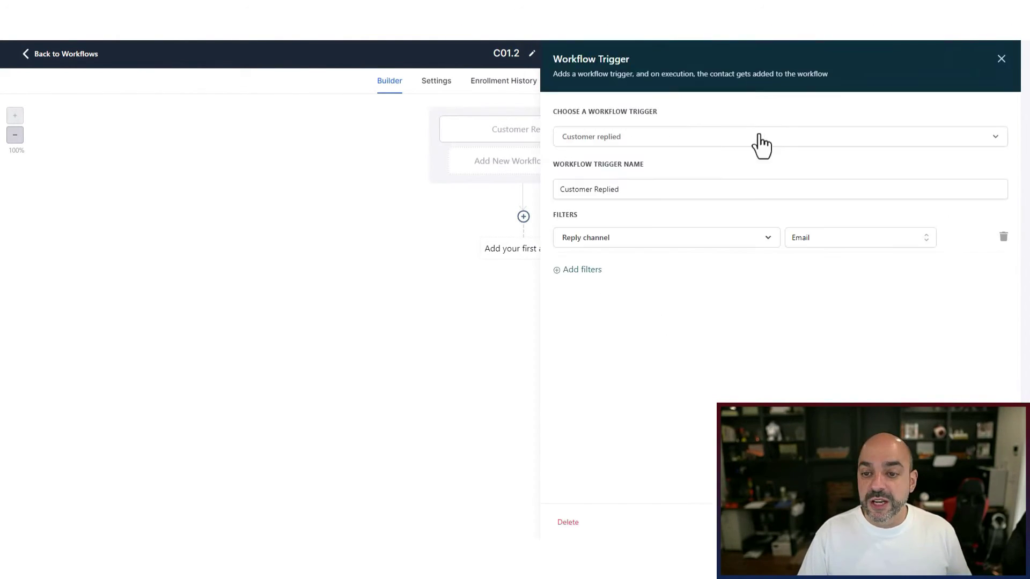
{"action": "left_click", "coordinate": [752, 137]}
{"action": "left_click", "coordinate": [694, 134]}
{"action": "left_click", "coordinate": [658, 189]}
{"action": "type", "text": "- Email"}
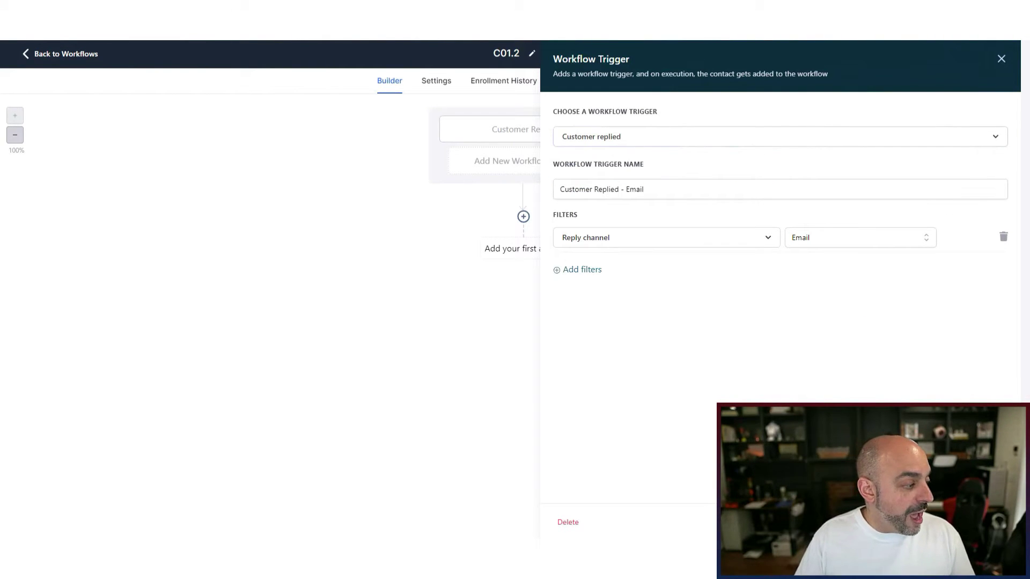
{"action": "left_click", "coordinate": [982, 522]}
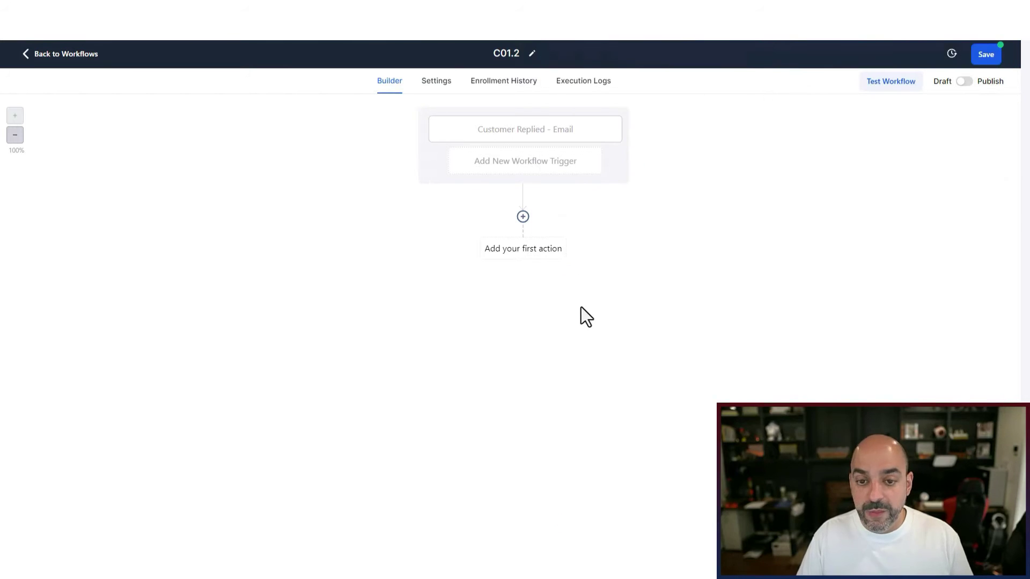
Step: Add a Math Operation action that adds 5 to Email Lead Score and updates the same field, and save it
{"action": "left_click", "coordinate": [524, 217]}
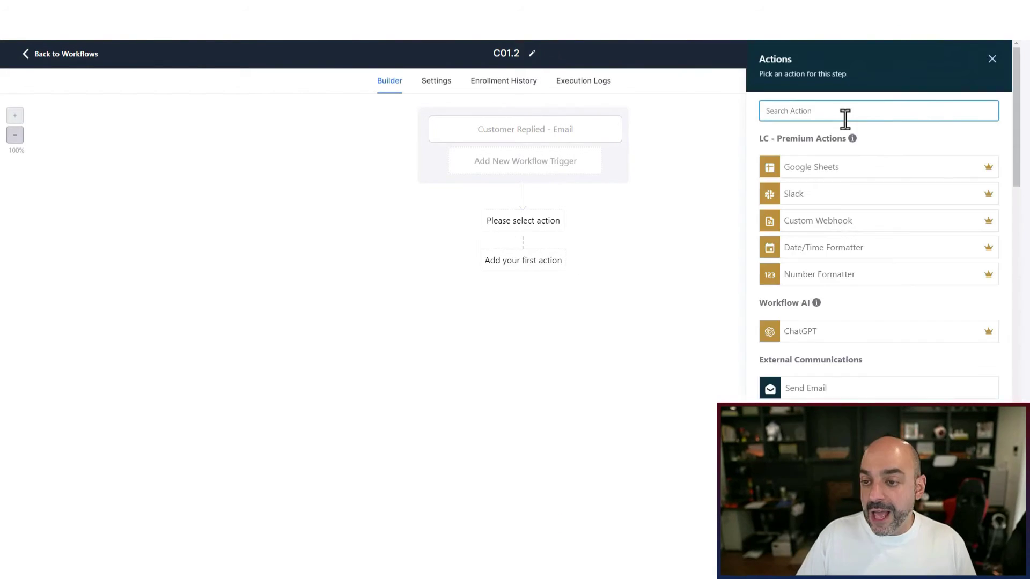
{"action": "type", "text": "math"}
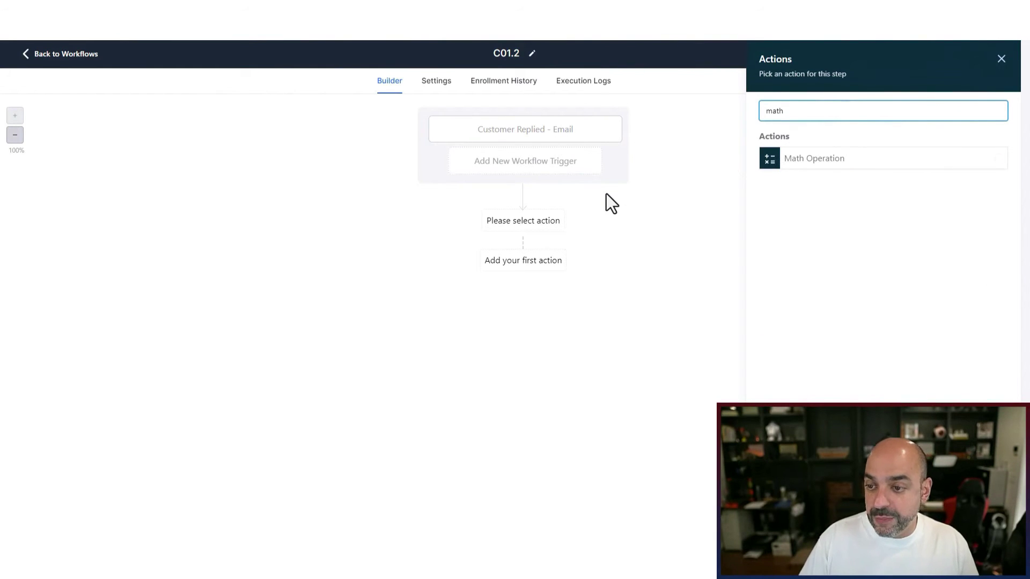
{"action": "left_click", "coordinate": [805, 157]}
{"action": "left_click", "coordinate": [826, 293]}
{"action": "left_click_drag", "start_coordinate": [870, 239], "coordinate": [839, 237]}
{"action": "type", "text": "5"}
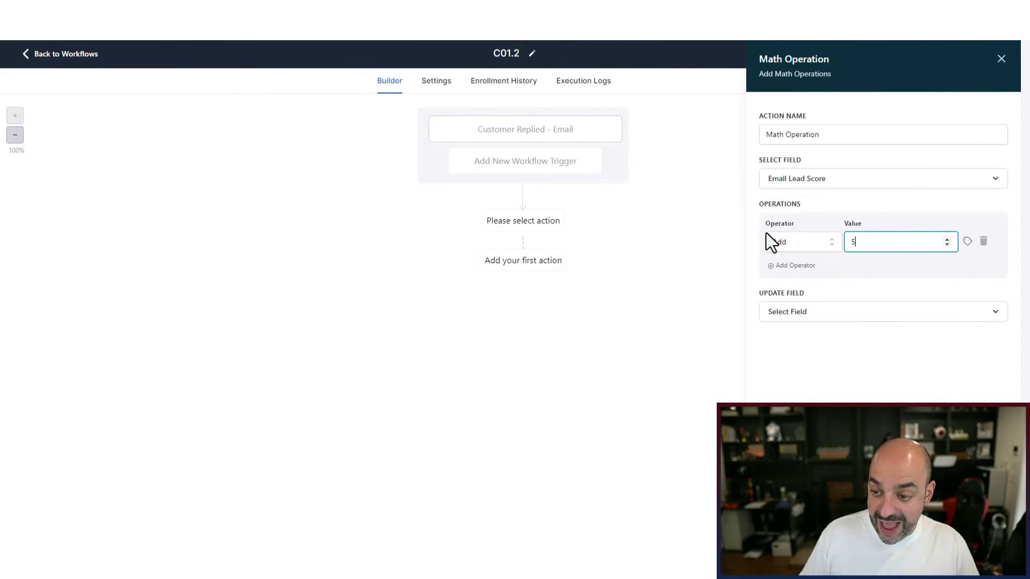
{"action": "left_click", "coordinate": [783, 314]}
{"action": "left_click", "coordinate": [794, 424]}
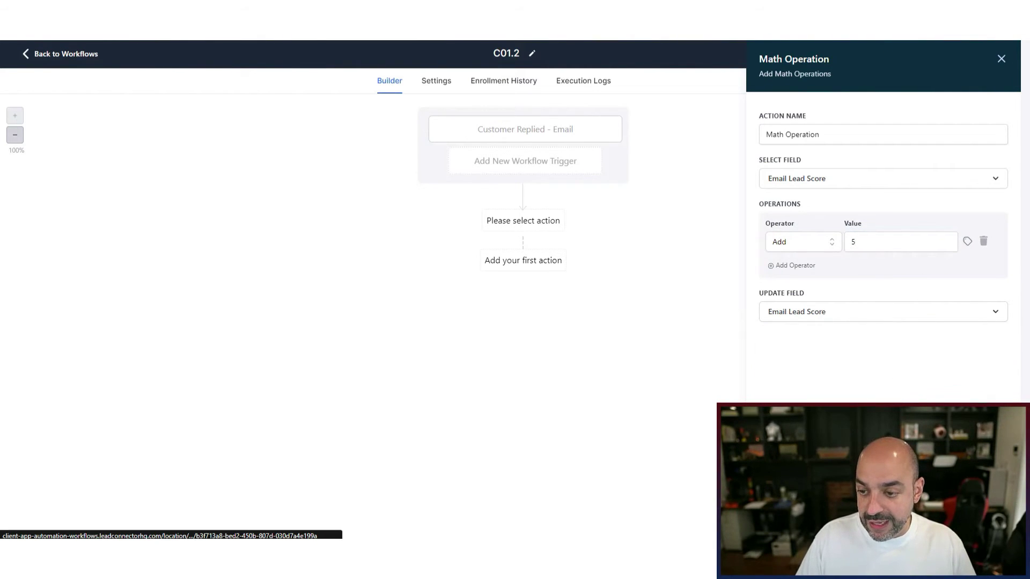
{"action": "left_click", "coordinate": [981, 558]}
Step: Rename the Math Operation action to "Email Lead Score + 5 Reply" and save it
{"action": "left_click", "coordinate": [536, 251]}
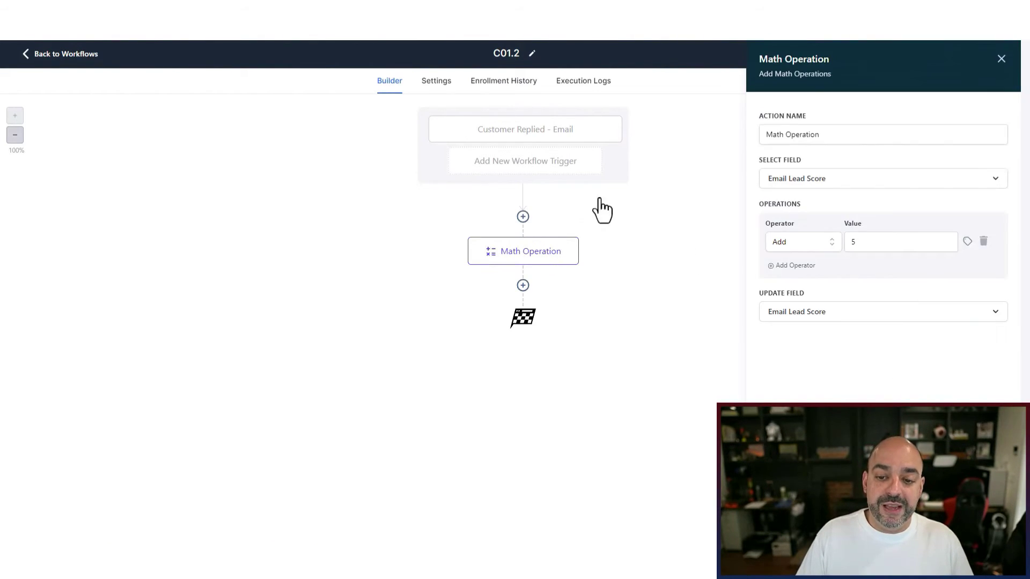
{"action": "key", "text": "ctrl+a"}
{"action": "type", "text": "Email Laead Score"}
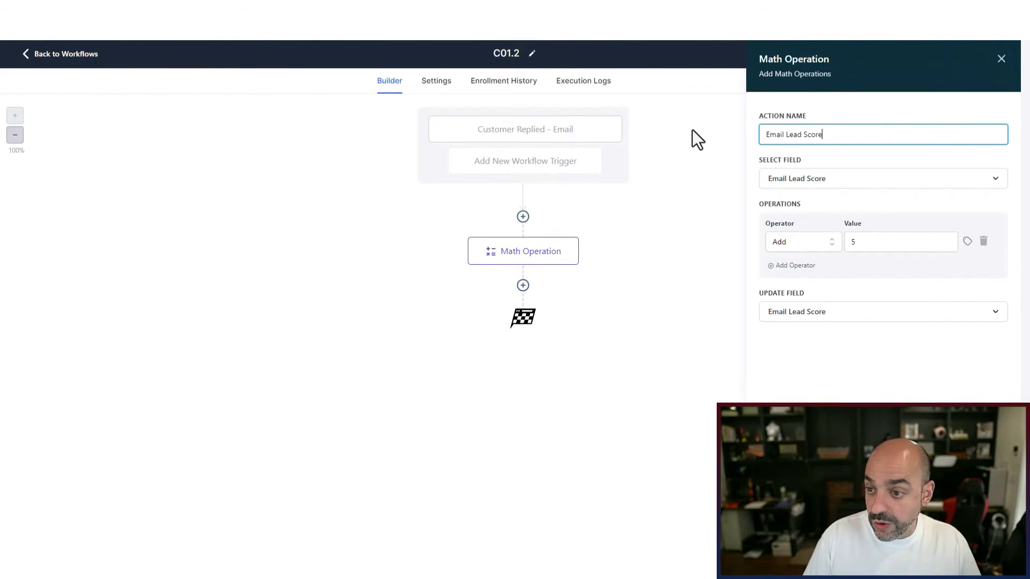
{"action": "type", "text": " + 5 Reply"}
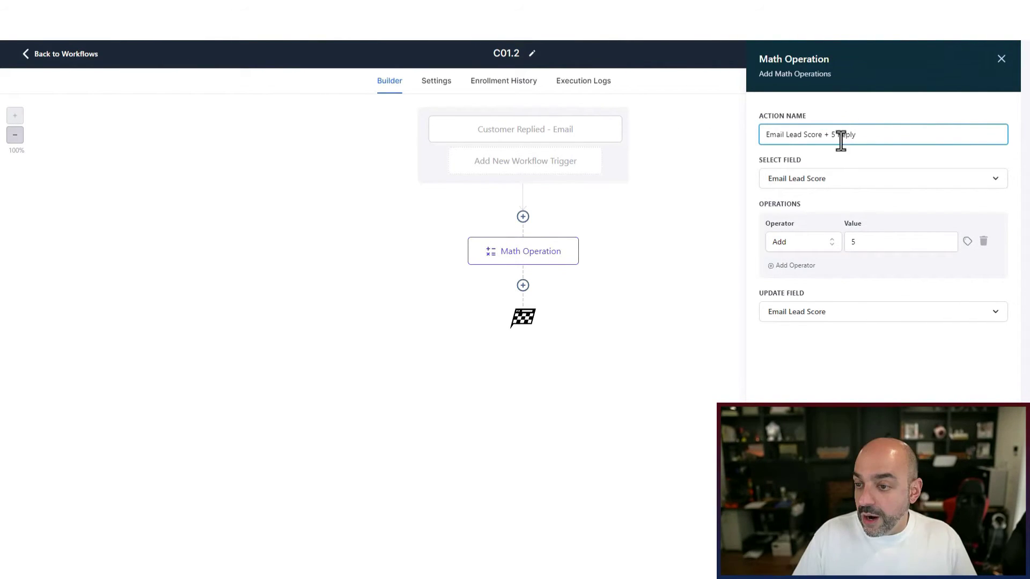
{"action": "key", "text": "Return"}
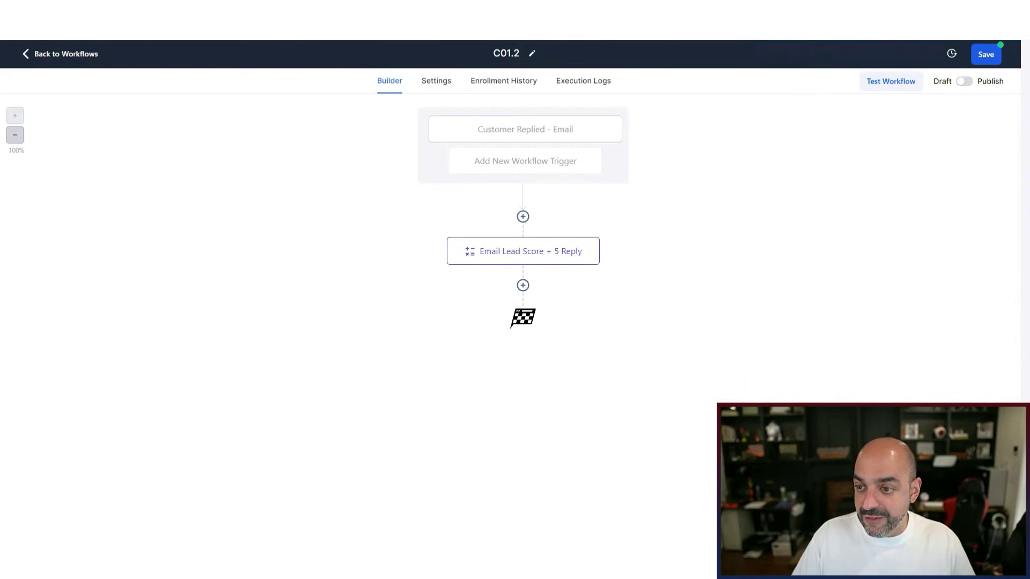
Step: Insert an Update Contact Field action after the Email Lead Score + 5 Reply action
{"action": "left_click", "coordinate": [523, 286]}
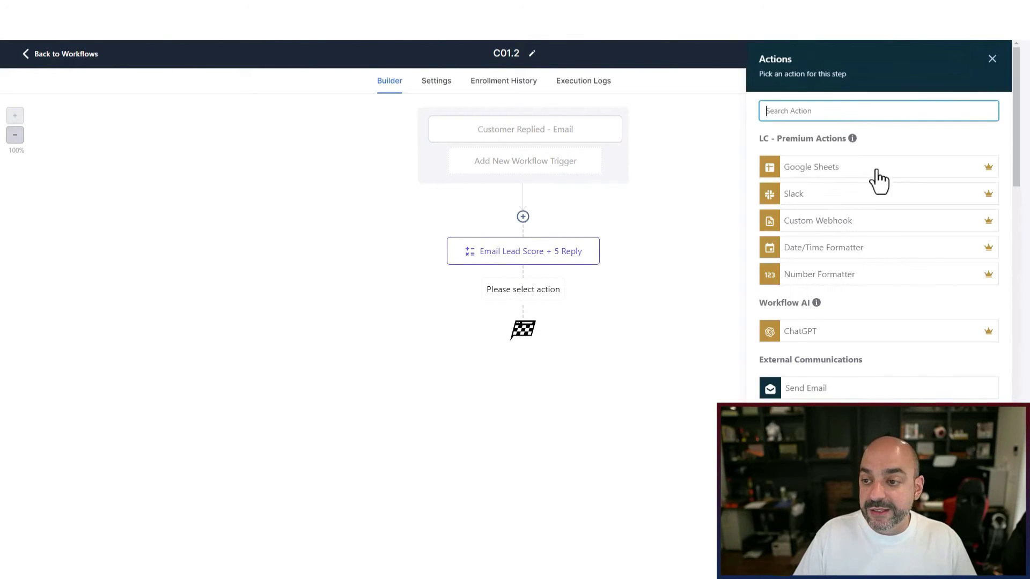
{"action": "type", "text": "last"}
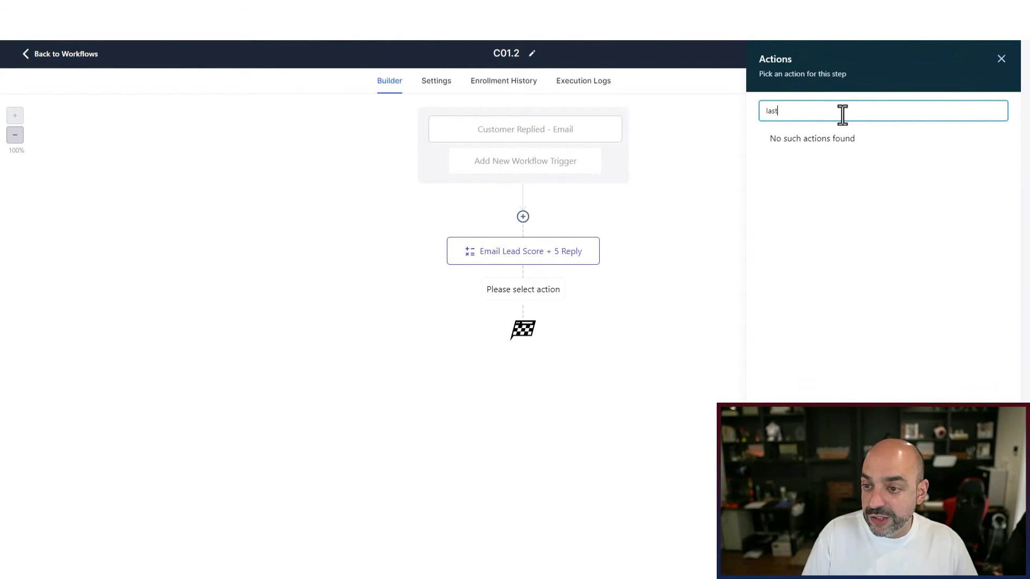
{"action": "key", "text": "BackSpace"}
{"action": "key", "text": "BackSpace"}
{"action": "key", "text": "BackSpace"}
{"action": "key", "text": "BackSpace"}
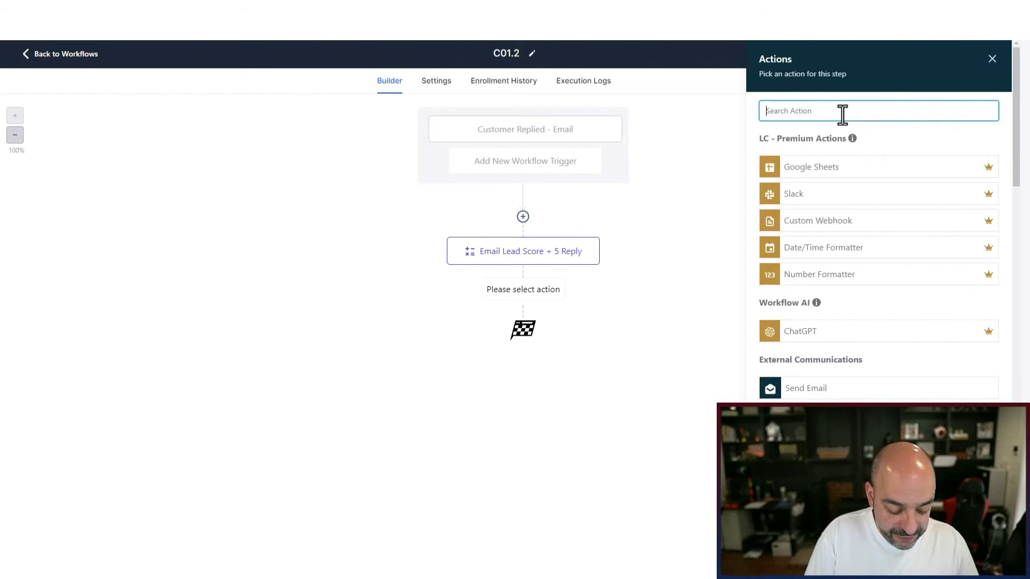
{"action": "type", "text": "cont"}
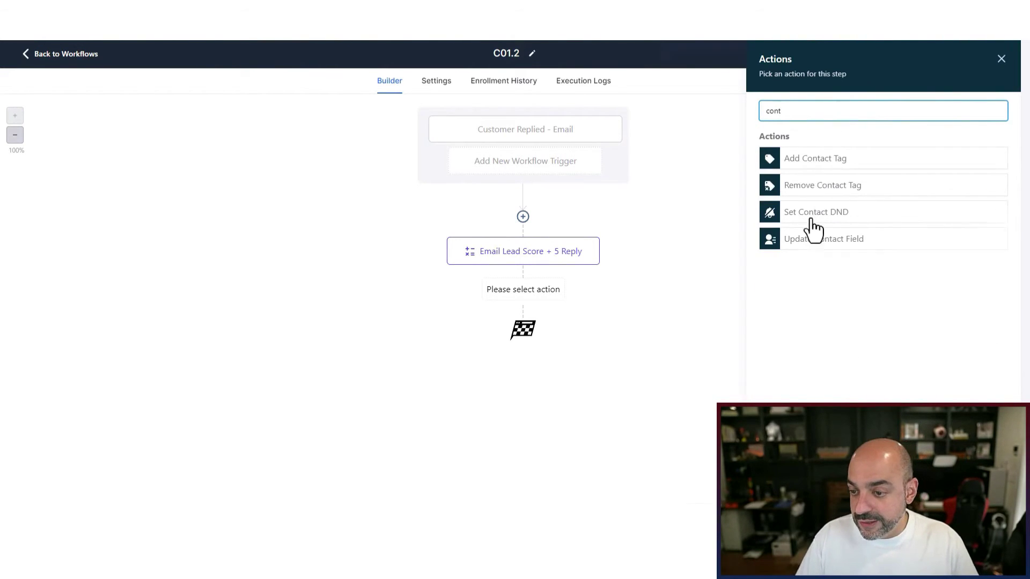
{"action": "left_click", "coordinate": [813, 237]}
Step: Set the Update Contact Field action to fill Last Email Engagement Date with the Current Date and save it
{"action": "left_click", "coordinate": [702, 209]}
{"action": "left_click", "coordinate": [717, 231]}
{"action": "scroll", "coordinate": [759, 312], "scroll_direction": "down", "scroll_amount": 3}
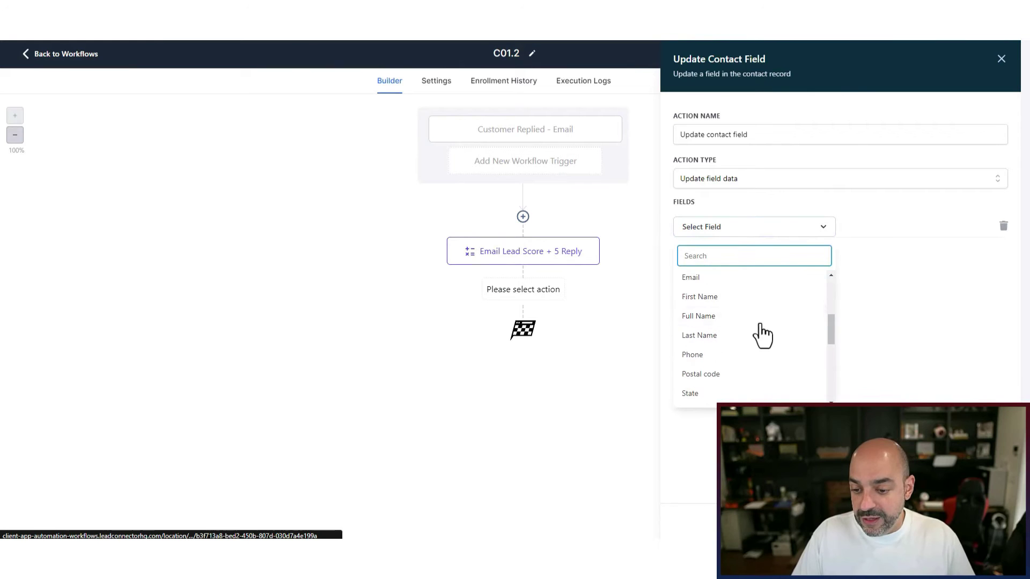
{"action": "type", "text": "last"}
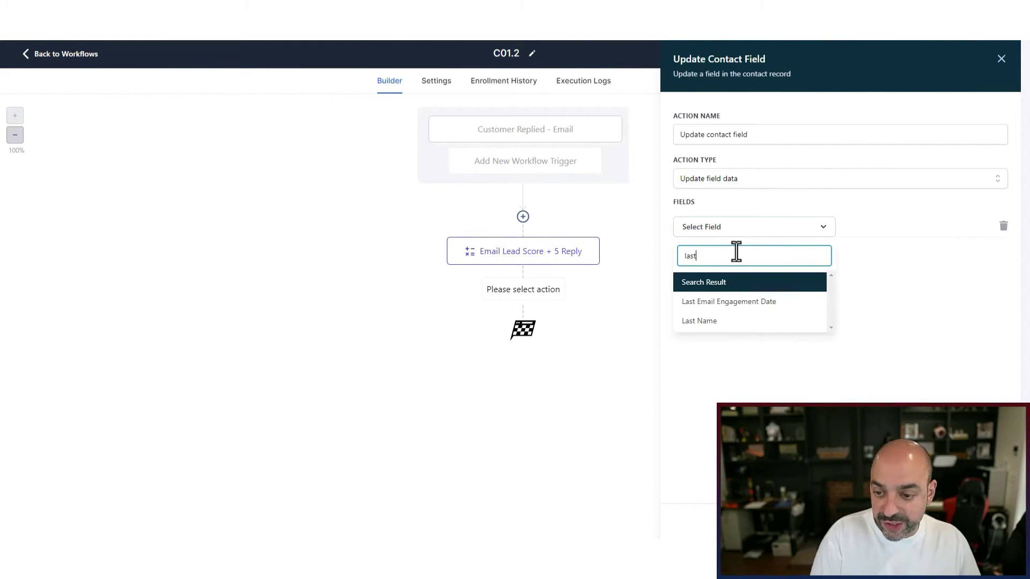
{"action": "left_click", "coordinate": [732, 301]}
{"action": "left_click", "coordinate": [843, 236]}
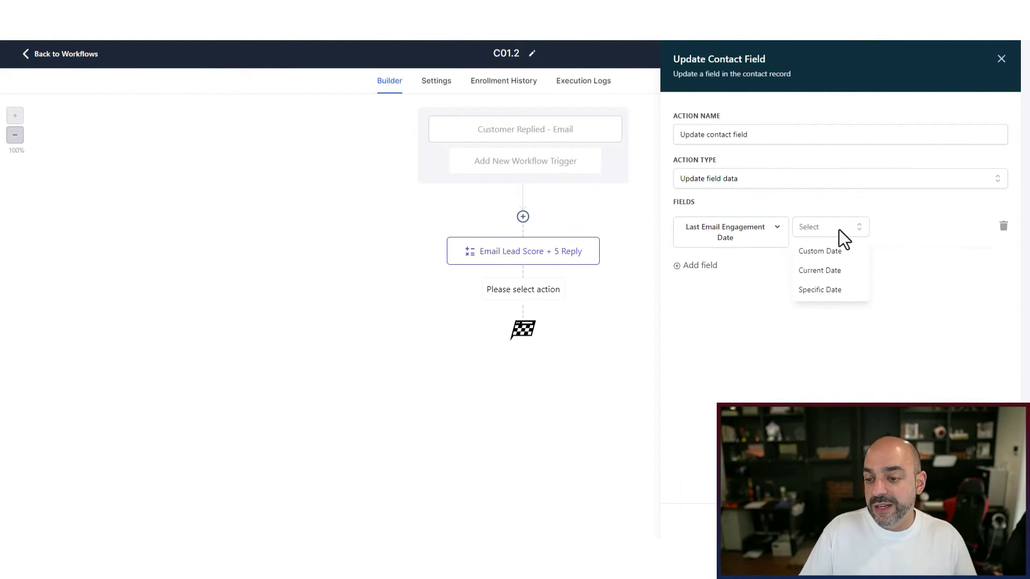
{"action": "left_click", "coordinate": [848, 271]}
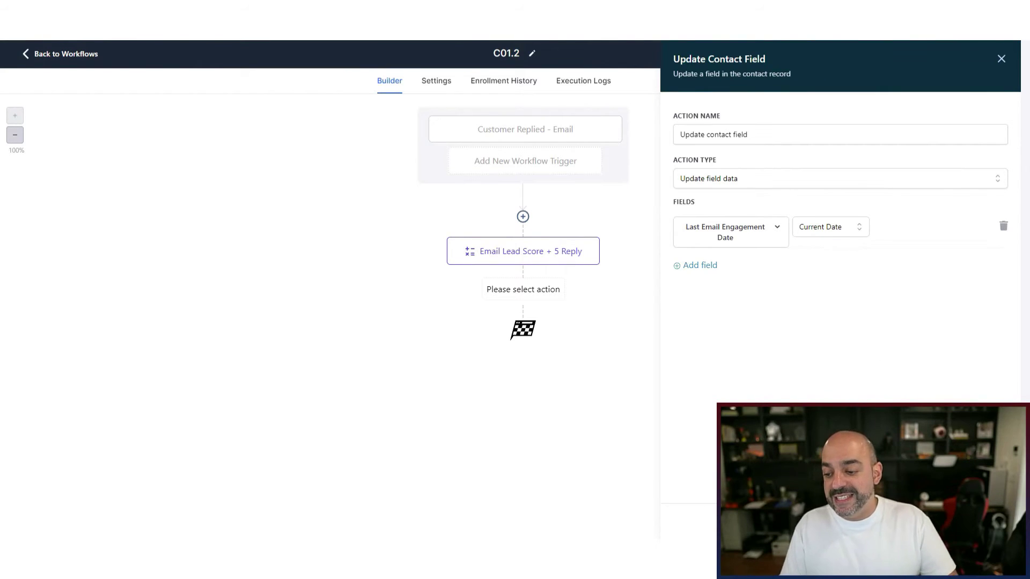
{"action": "left_click", "coordinate": [981, 522]}
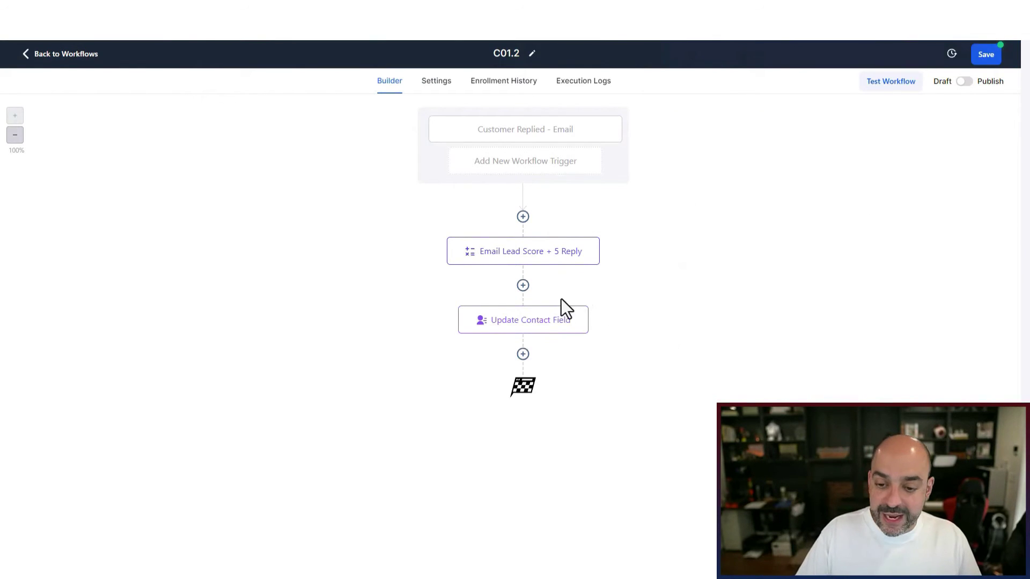
Step: Rename the Update Contact Field action to "Last Email Engagement" and save it
{"action": "left_click", "coordinate": [553, 319]}
{"action": "left_click_drag", "start_coordinate": [748, 134], "coordinate": [645, 146]}
{"action": "type", "text": "Las"}
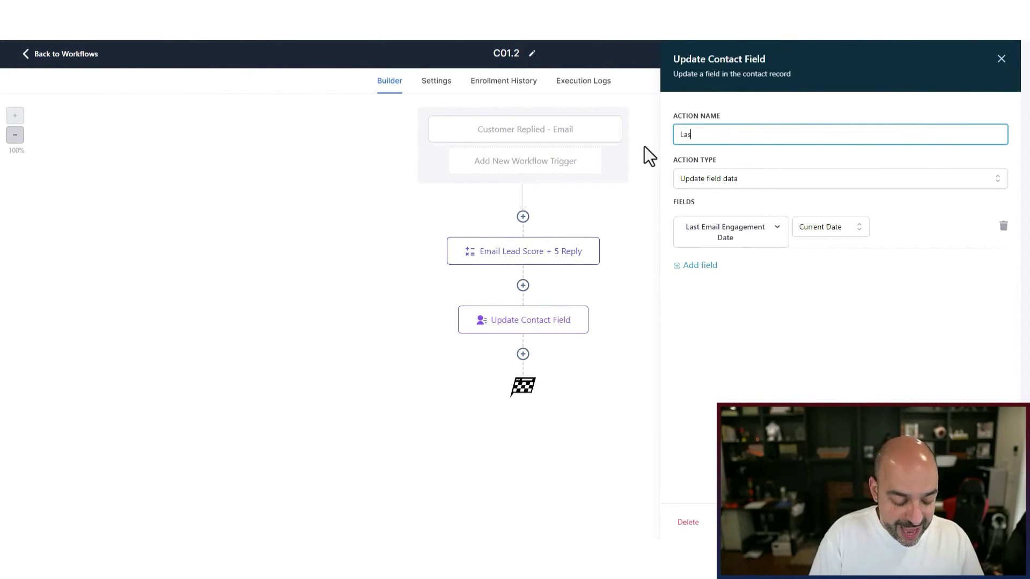
{"action": "type", "text": "t Email Po"}
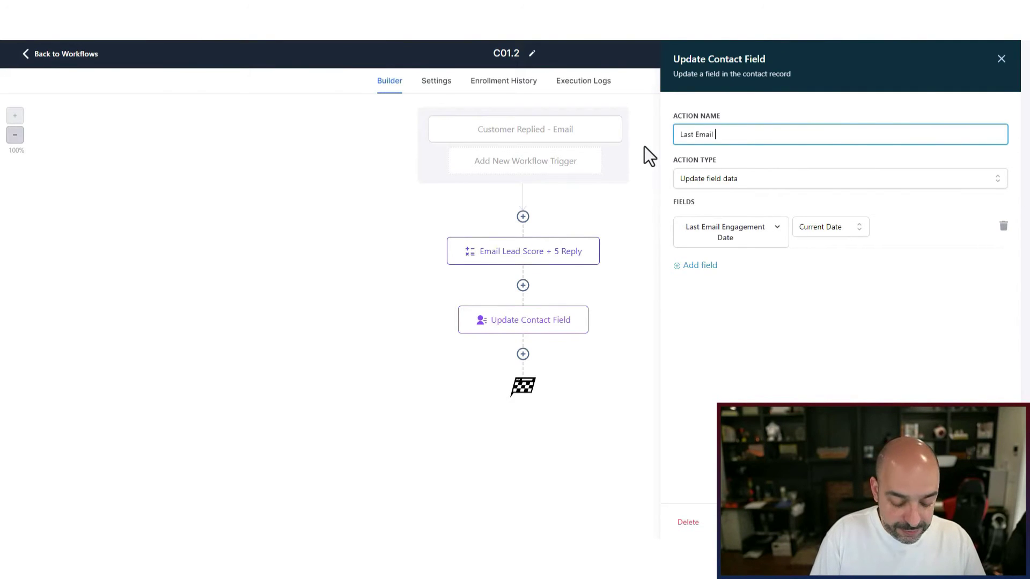
{"action": "key", "text": "BackSpace"}
{"action": "key", "text": "BackSpace"}
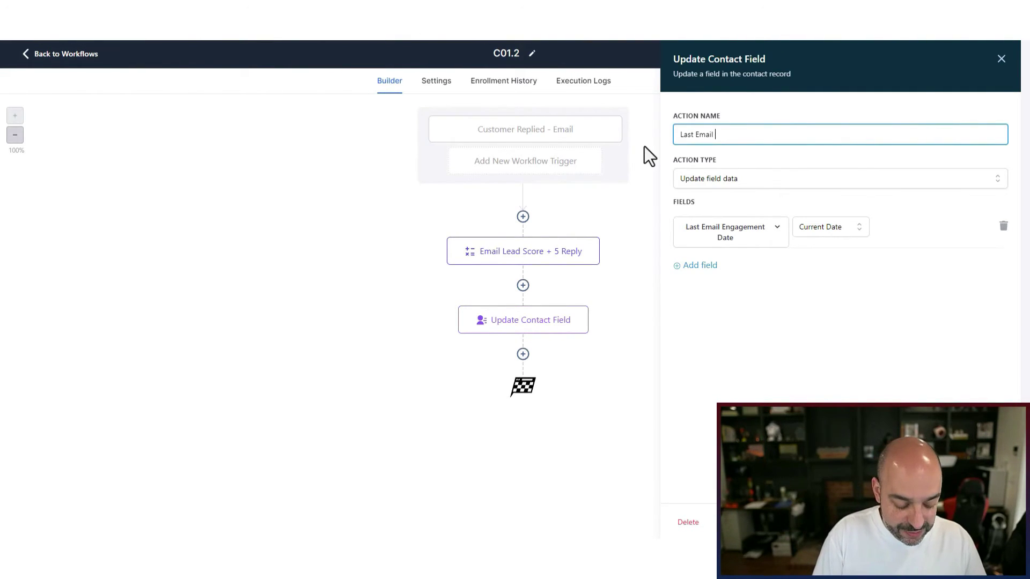
{"action": "type", "text": "Engagement"}
{"action": "left_click", "coordinate": [982, 522]}
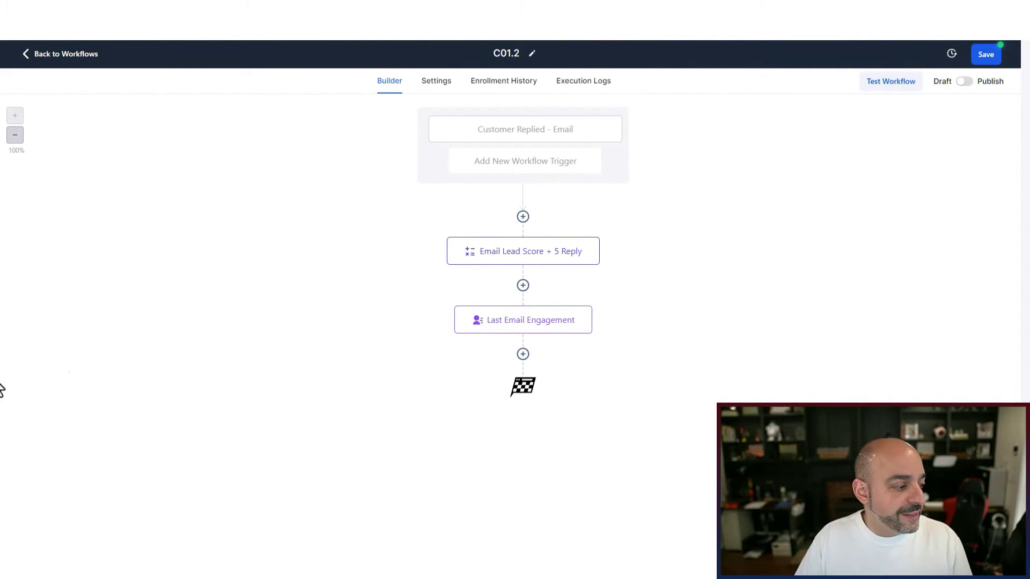
Step: Add a Wait action after Last Email Engagement with a time delay of 2 days
{"action": "left_click", "coordinate": [523, 355]}
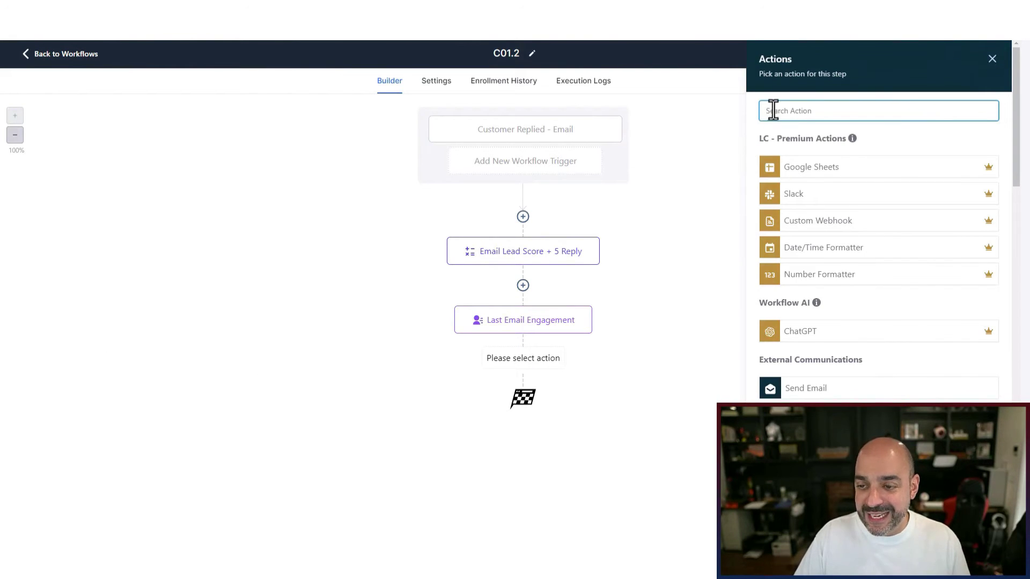
{"action": "type", "text": "wait"}
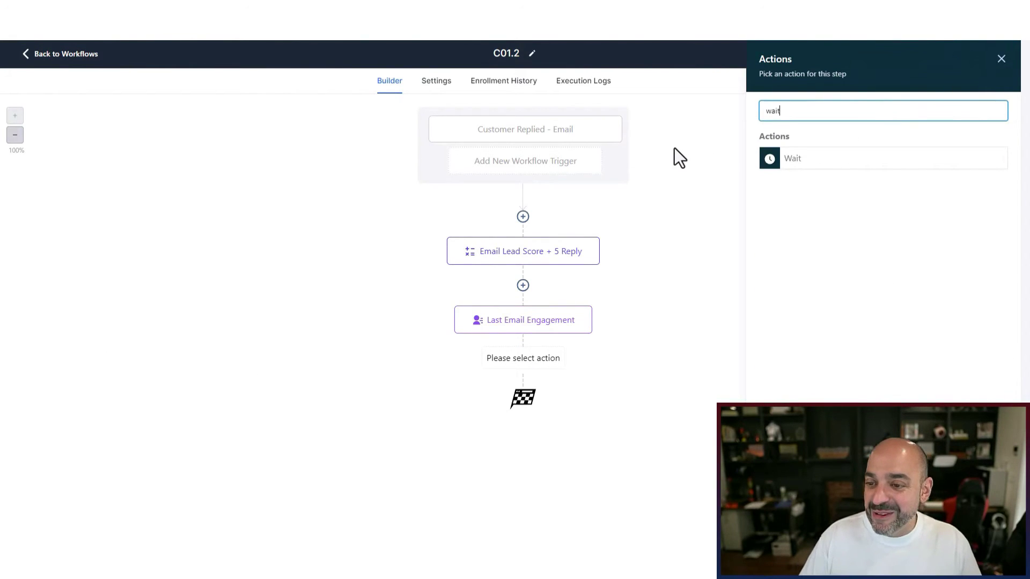
{"action": "left_click", "coordinate": [775, 161]}
{"action": "double_click", "coordinate": [560, 226]}
{"action": "type", "text": "2"}
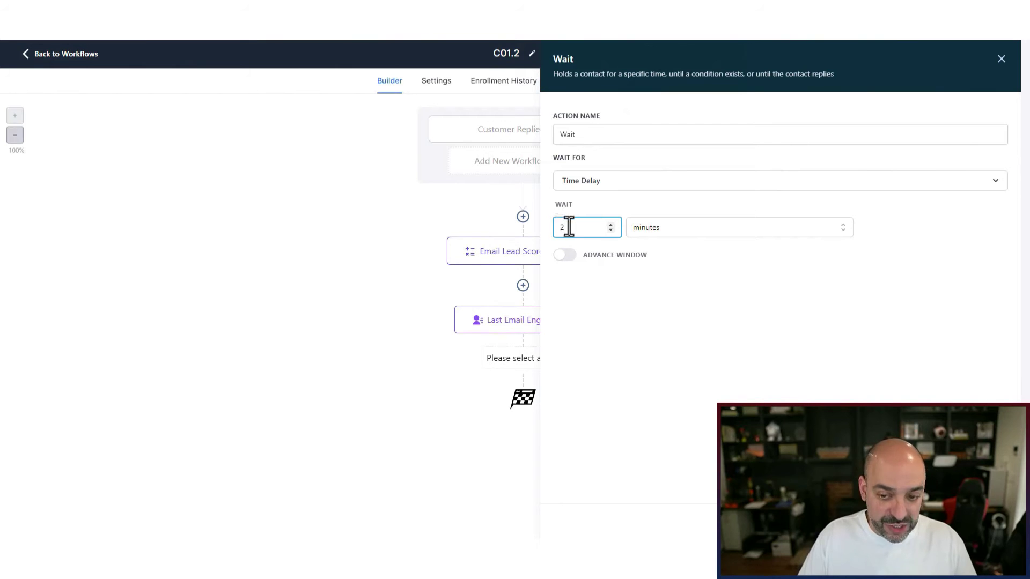
{"action": "left_click", "coordinate": [715, 230]}
{"action": "left_click", "coordinate": [690, 295]}
Step: Rename the Wait action to "Wait 2 days to not overscore" and save it
{"action": "left_click", "coordinate": [619, 141]}
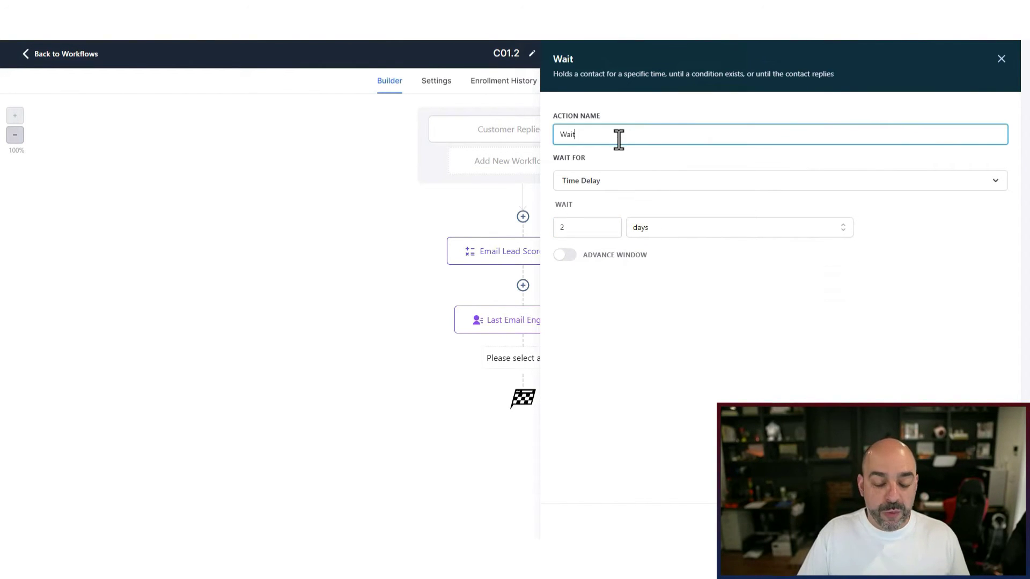
{"action": "type", "text": "2 days"}
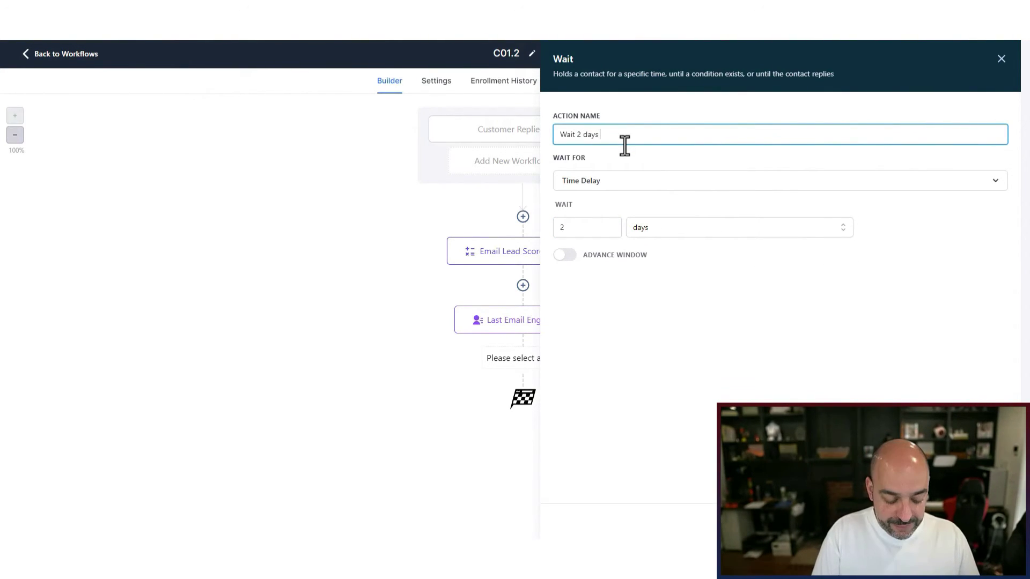
{"action": "type", "text": " to not overscore"}
{"action": "key", "text": "Return"}
Step: Add a Remove From Workflow action for the current workflow after the 2-day wait and save it
{"action": "type", "text": "remove"}
{"action": "left_click", "coordinate": [771, 200]}
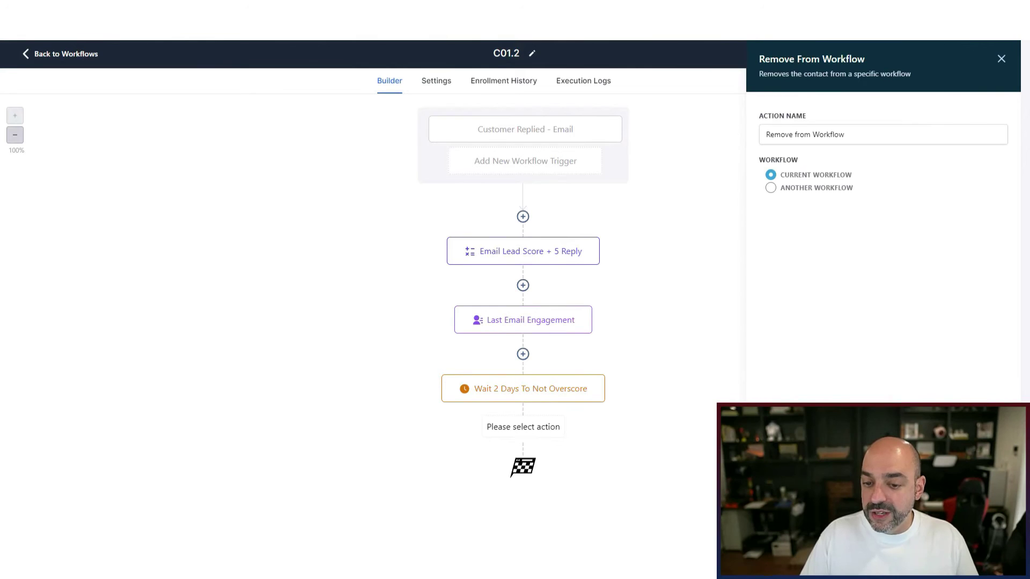
{"action": "key", "text": "Return"}
Step: Enable Allow re-entry and Mark as read in the workflow's settings
{"action": "left_click", "coordinate": [436, 86]}
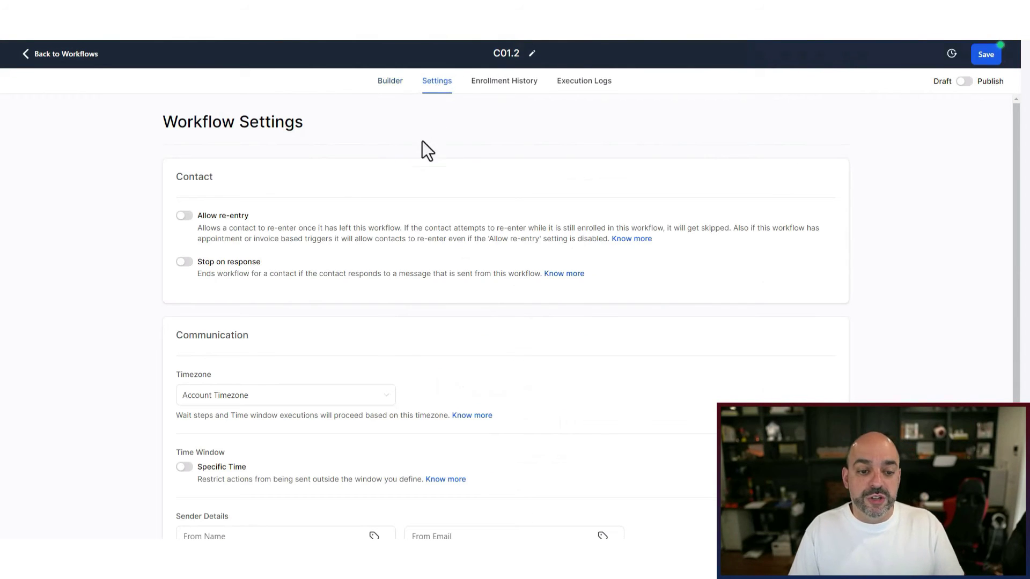
{"action": "left_click", "coordinate": [186, 216]}
{"action": "scroll", "coordinate": [350, 207], "scroll_direction": "down", "scroll_amount": 3}
{"action": "left_click", "coordinate": [185, 470]}
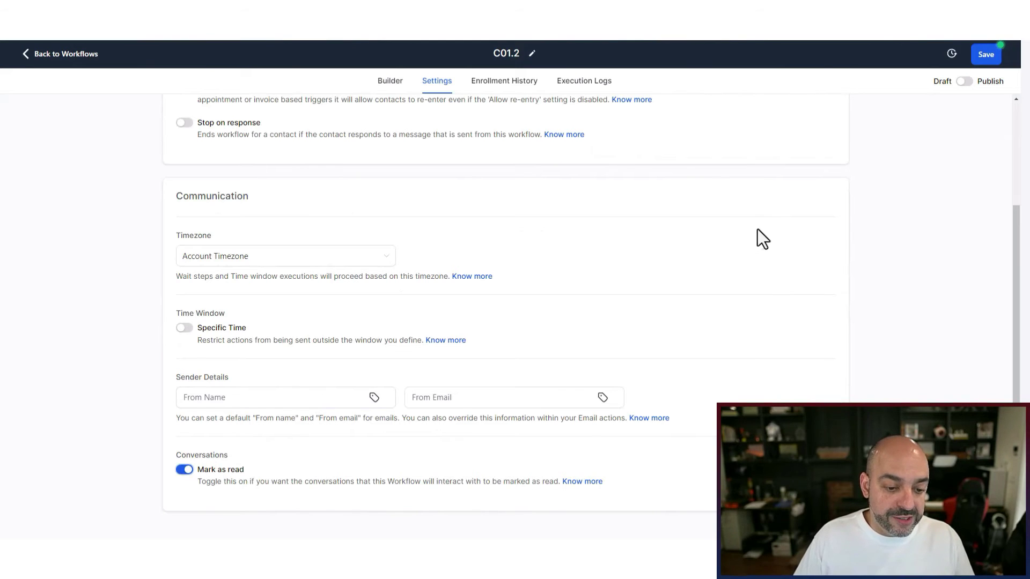
Step: Publish the C01.2 workflow and save it
{"action": "scroll", "coordinate": [757, 230], "scroll_direction": "up", "scroll_amount": 3}
{"action": "left_click", "coordinate": [964, 82]}
{"action": "left_click", "coordinate": [985, 54]}
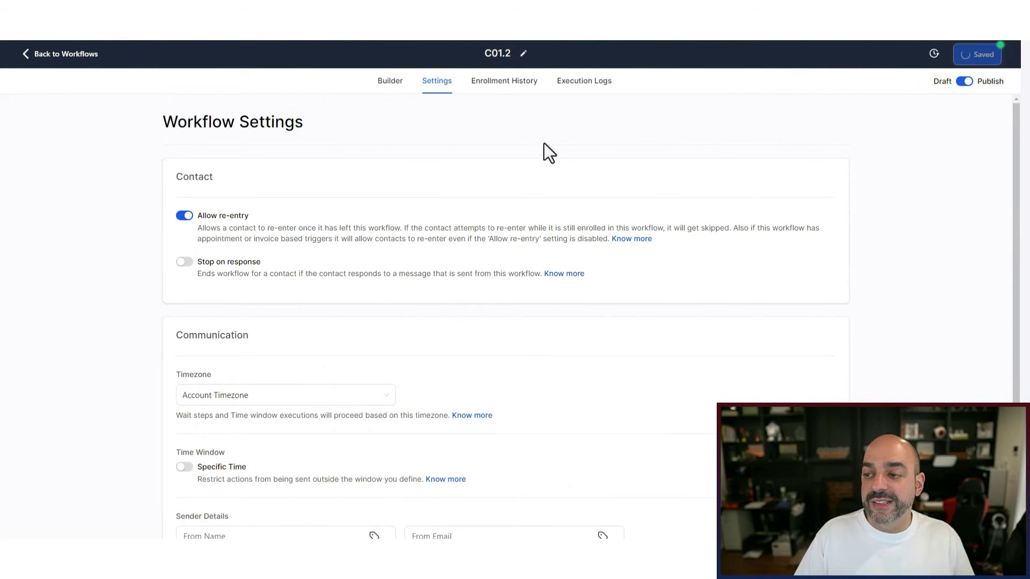
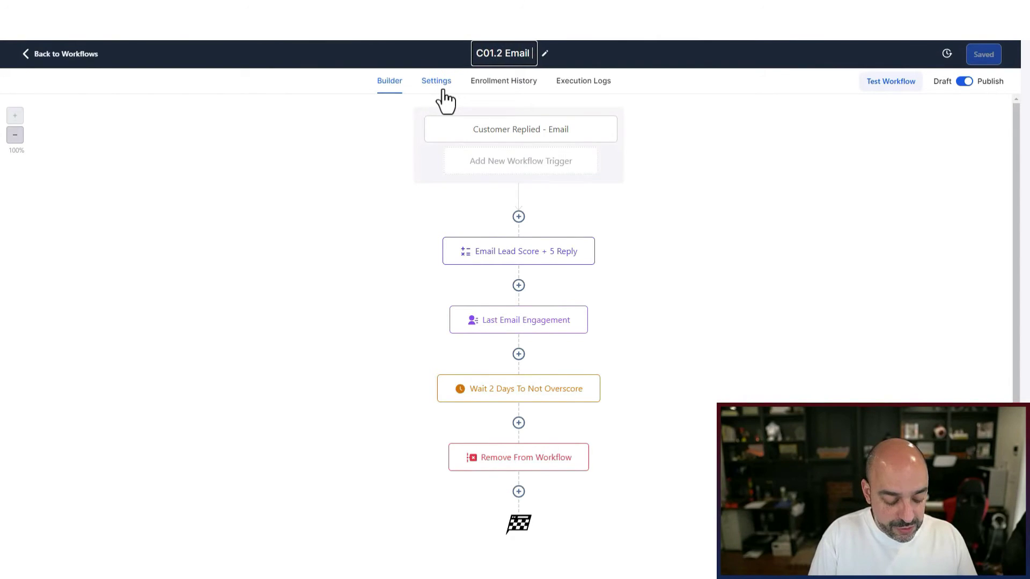
Step: Rename the workflow to "C01.2 Email Lead Score Reply +5" and return to the workflow list
{"action": "type", "text": "Reply +5"}
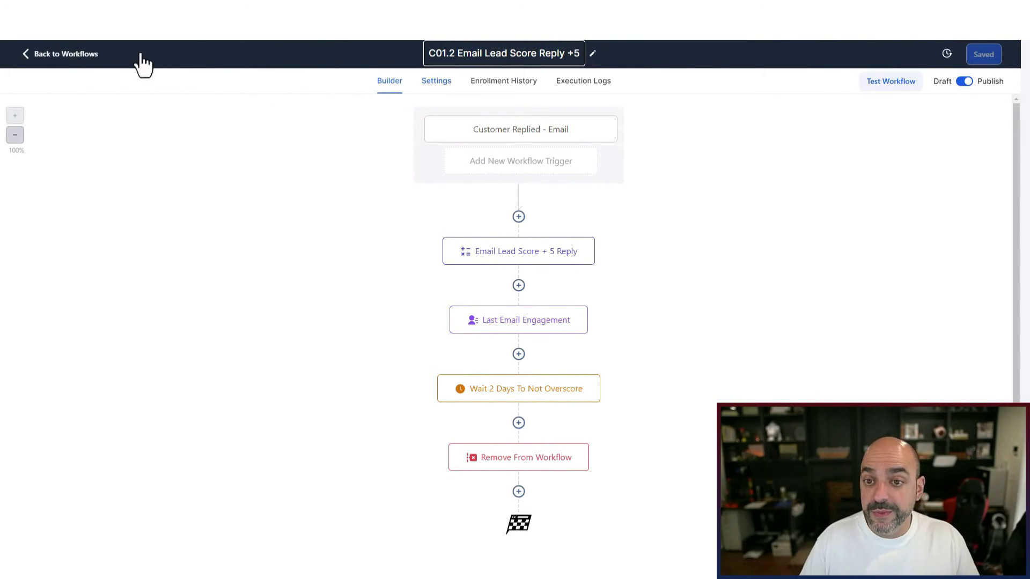
{"action": "left_click", "coordinate": [67, 54]}
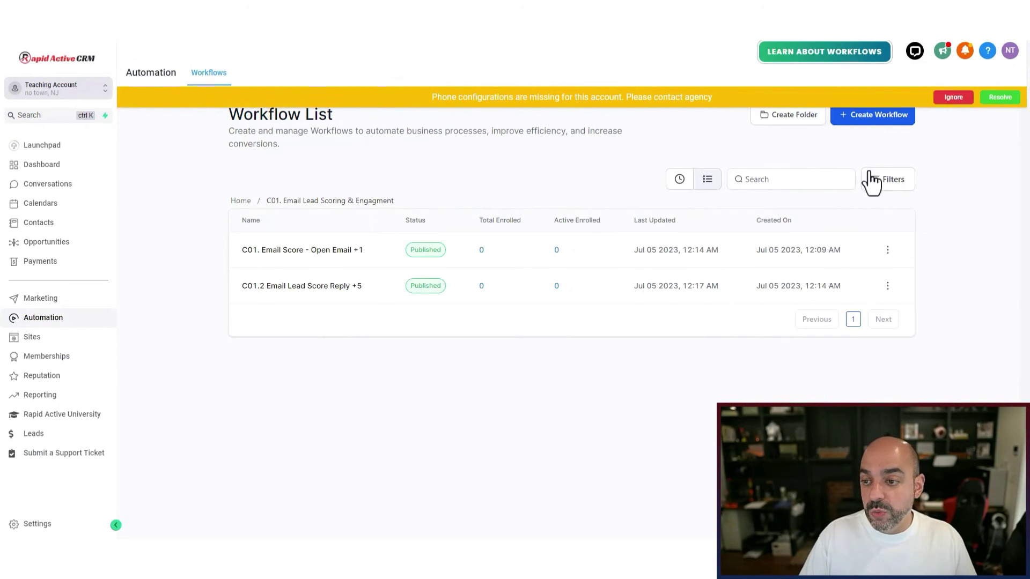
Step: Duplicate the C01. Email Score - Open Email +1 workflow under the name "C01.3 Email Score - Clicked +3"
{"action": "left_click", "coordinate": [865, 116]}
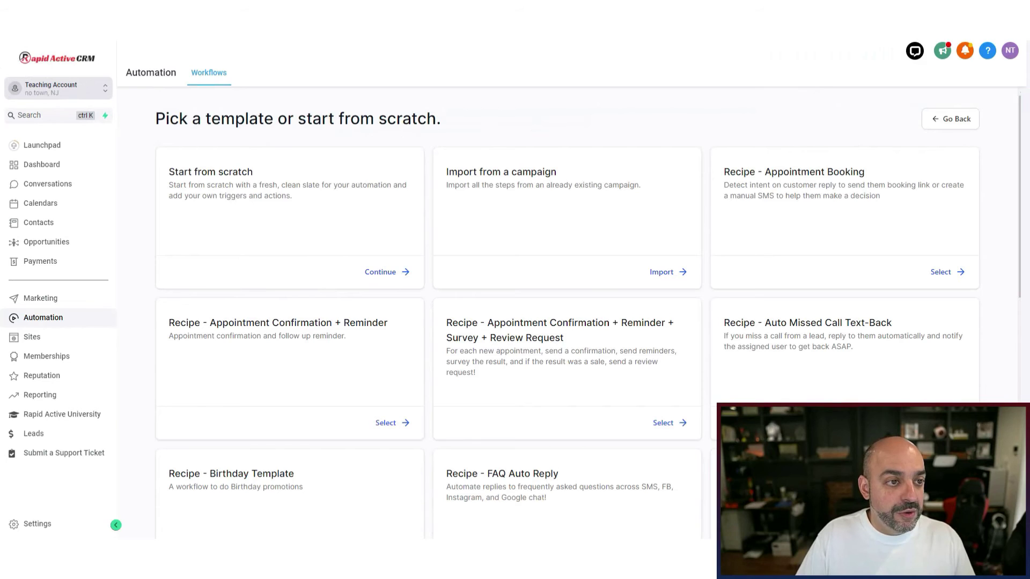
{"action": "left_click", "coordinate": [208, 72]}
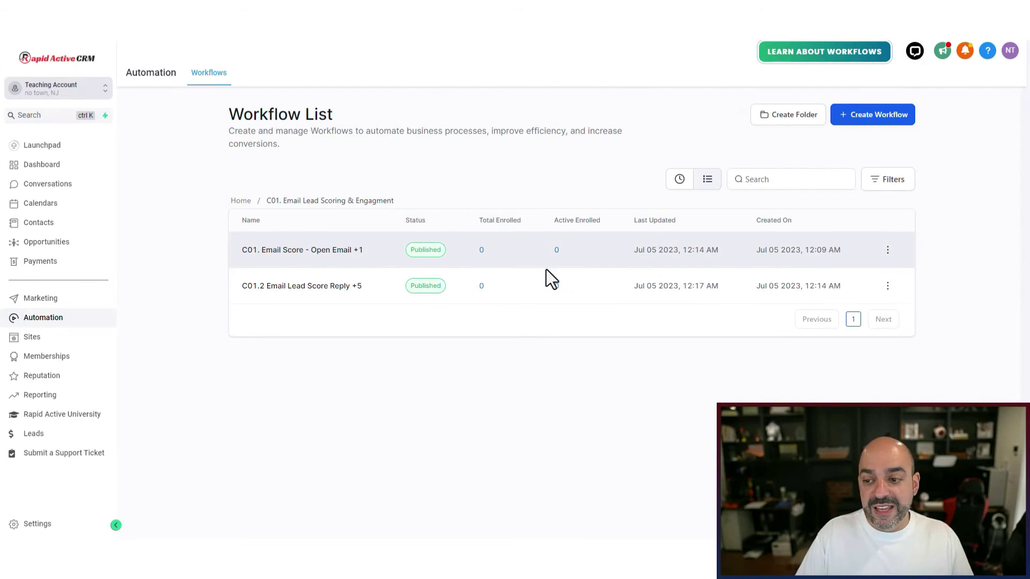
{"action": "left_click", "coordinate": [888, 250]}
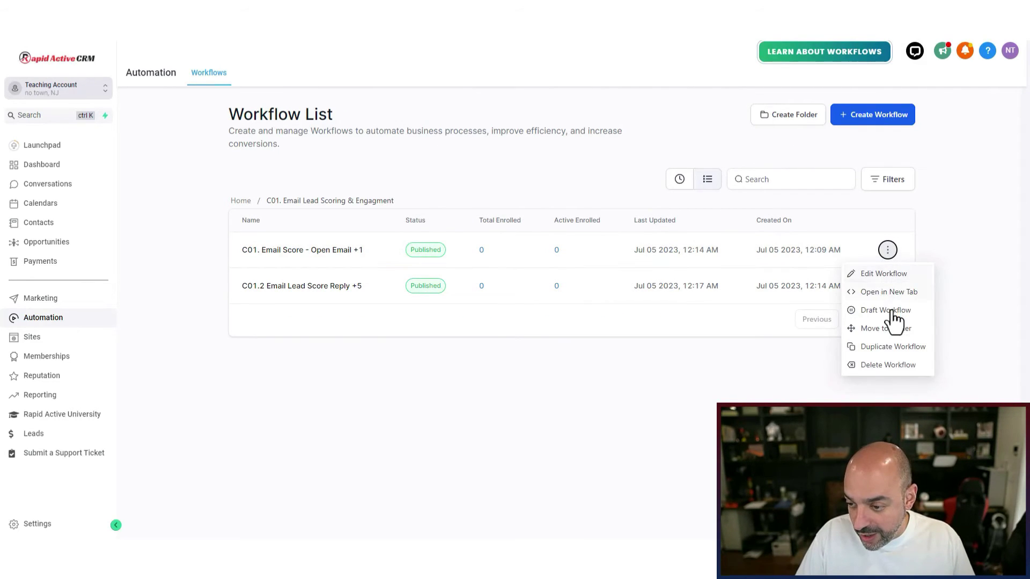
{"action": "left_click", "coordinate": [893, 347]}
{"action": "left_click", "coordinate": [458, 328]}
{"action": "type", "text": "3"}
{"action": "left_click_drag", "start_coordinate": [595, 327], "coordinate": [521, 329]}
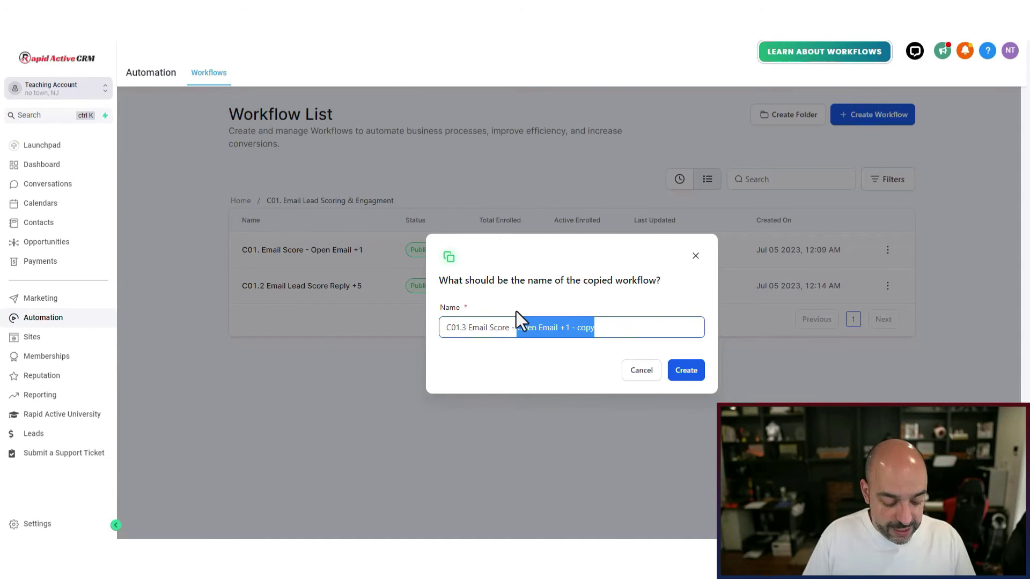
{"action": "type", "text": "Clicked +3"}
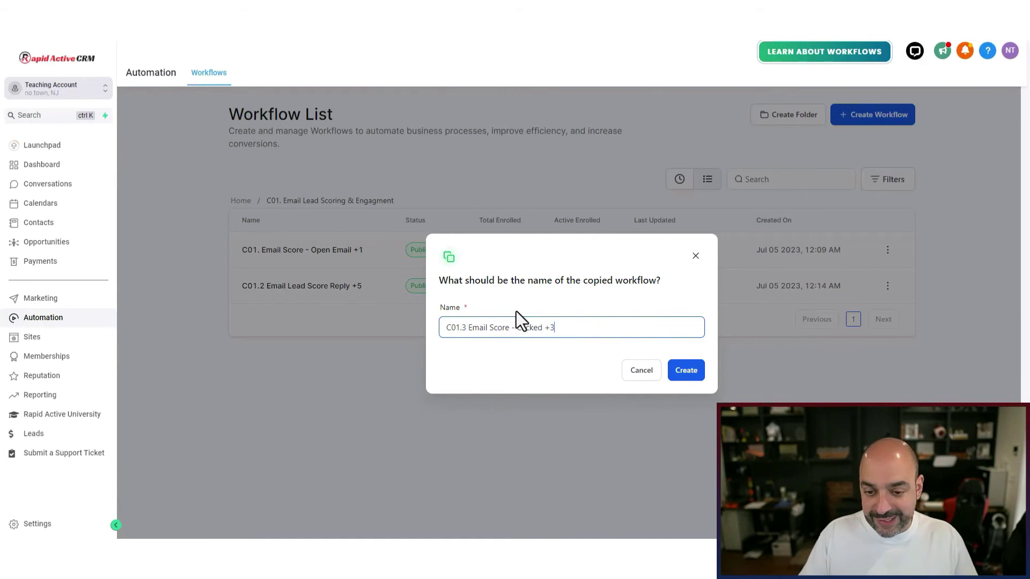
{"action": "left_click", "coordinate": [674, 363]}
Step: Open the C01.3 workflow and set the Email Events trigger's Event filter to Clicked
{"action": "left_click", "coordinate": [290, 325]}
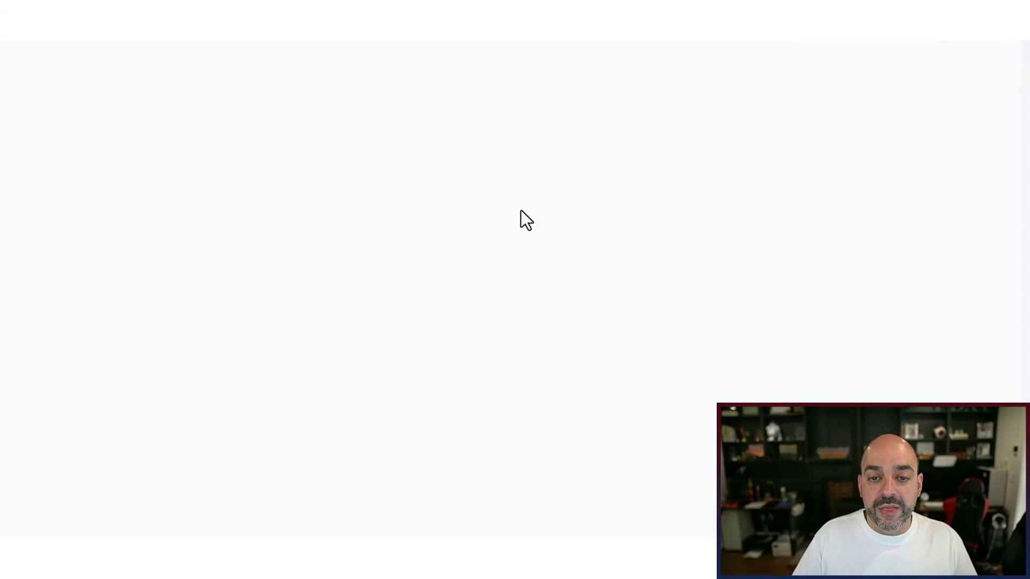
{"action": "left_click", "coordinate": [863, 241]}
{"action": "left_click", "coordinate": [803, 305]}
{"action": "left_click", "coordinate": [625, 193]}
Step: Edit the added value in the Email Score +1 math operation of the None branch
{"action": "scroll", "coordinate": [639, 222], "scroll_direction": "up", "scroll_amount": 3}
{"action": "scroll", "coordinate": [528, 215], "scroll_direction": "down", "scroll_amount": 1}
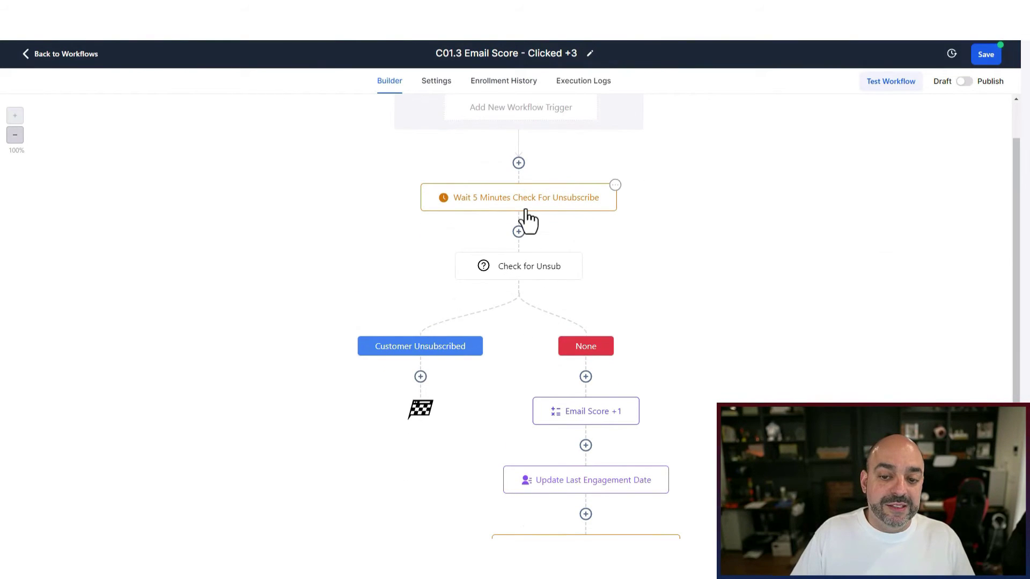
{"action": "scroll", "coordinate": [547, 294], "scroll_direction": "down", "scroll_amount": 3}
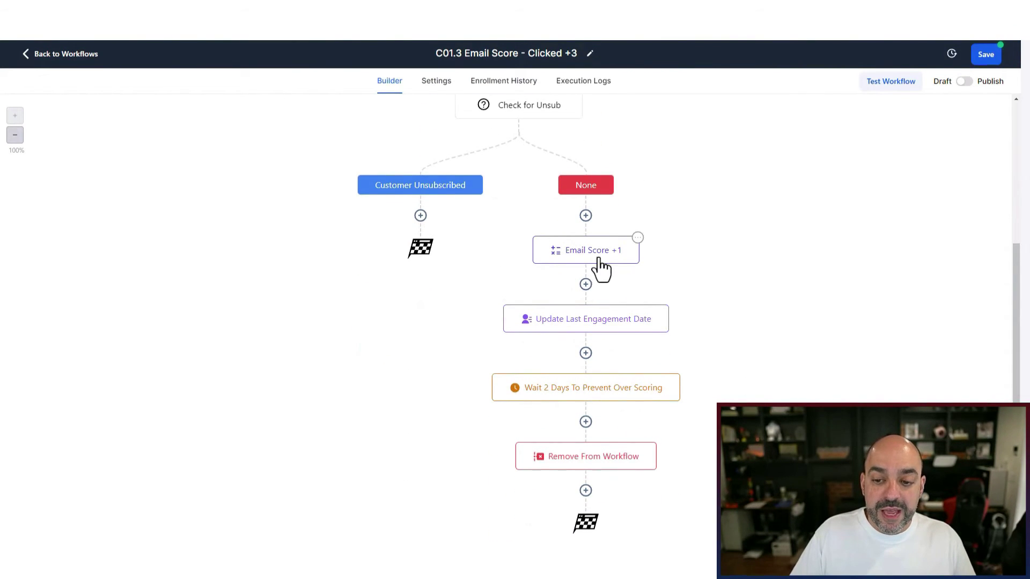
{"action": "left_click", "coordinate": [599, 261]}
{"action": "double_click", "coordinate": [874, 243]}
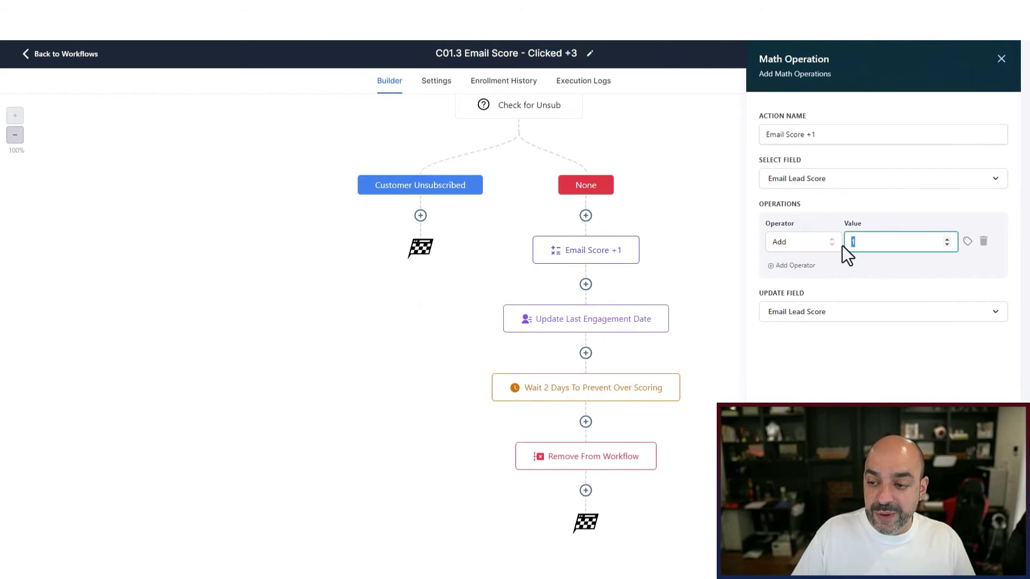
{"action": "left_click", "coordinate": [759, 353]}
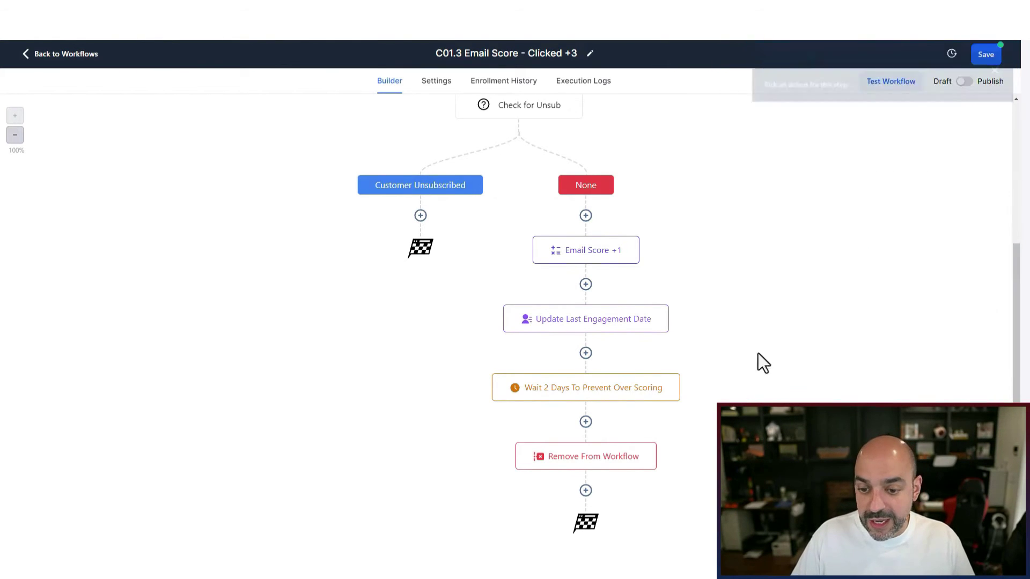
Step: Rename the workflow trigger to "Email Events - Clciked" and save it
{"action": "scroll", "coordinate": [648, 253], "scroll_direction": "up", "scroll_amount": 4}
{"action": "scroll", "coordinate": [658, 239], "scroll_direction": "down", "scroll_amount": 5}
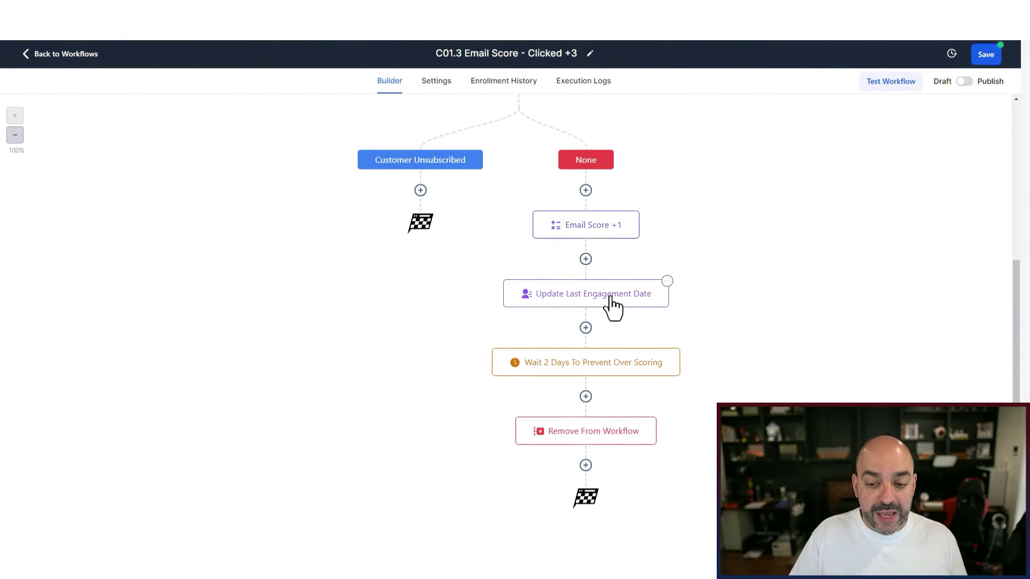
{"action": "mouse_move", "coordinate": [601, 366]}
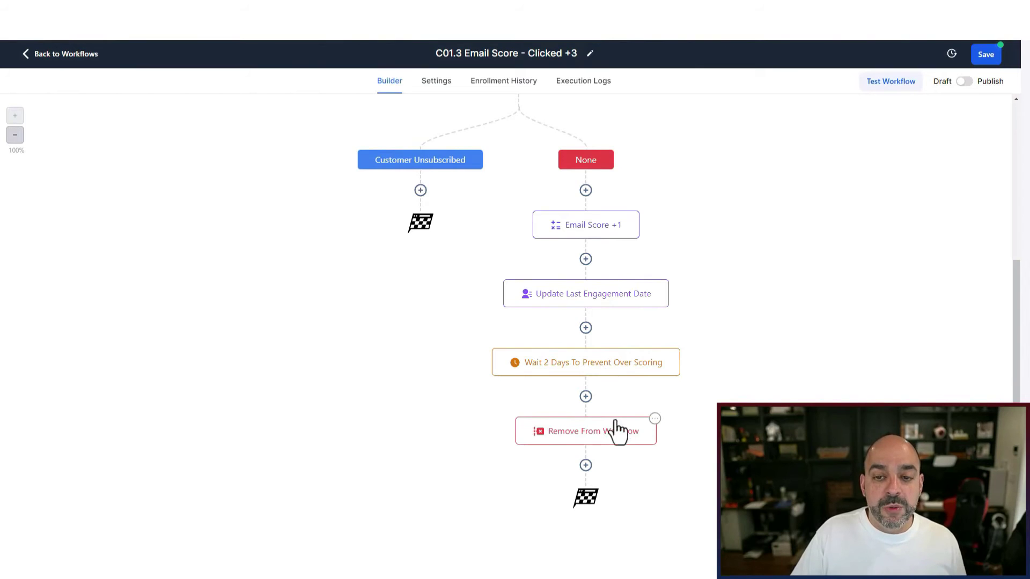
{"action": "scroll", "coordinate": [695, 304], "scroll_direction": "up", "scroll_amount": 5}
{"action": "left_click", "coordinate": [575, 137]}
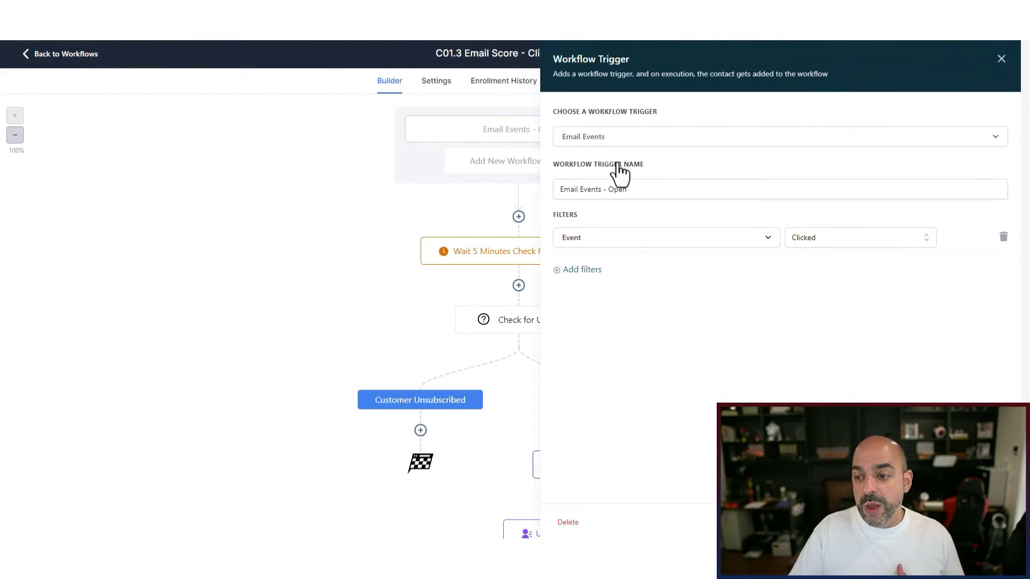
{"action": "left_click", "coordinate": [617, 189]}
{"action": "double_click", "coordinate": [616, 189]}
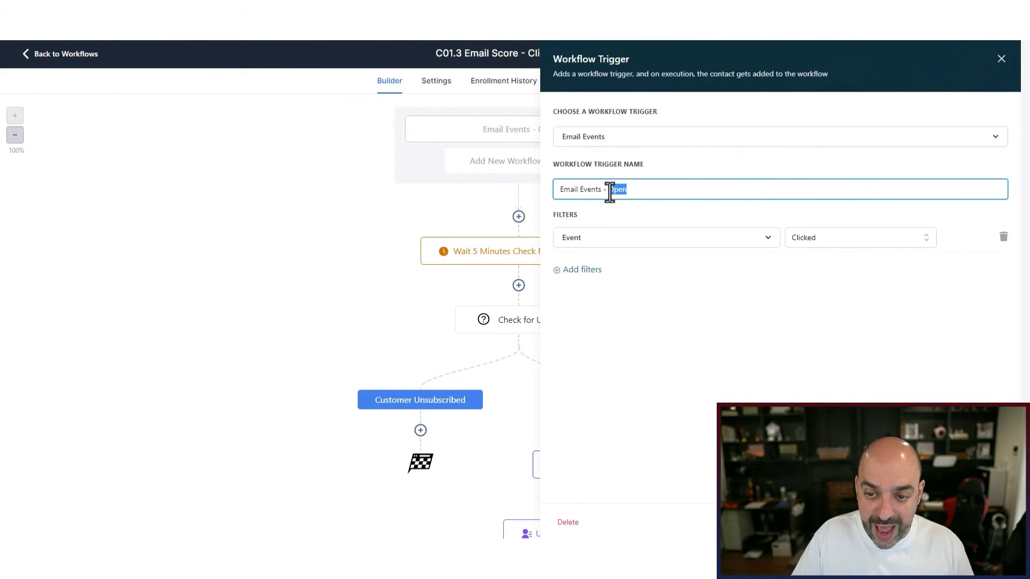
{"action": "type", "text": "Clciked"}
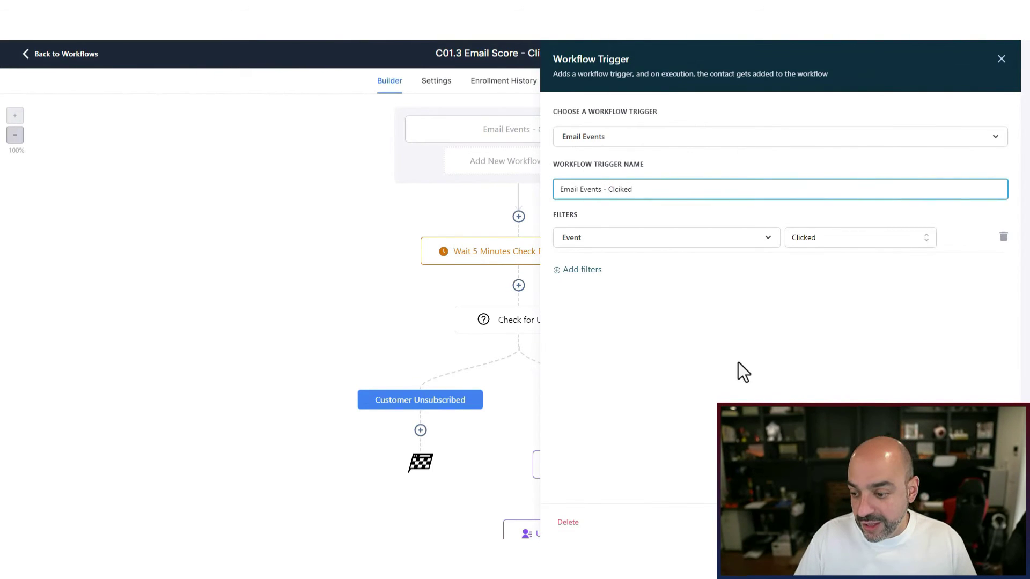
{"action": "left_click", "coordinate": [977, 522]}
Step: Check the C01.3 workflow's settings, then publish and save the workflow
{"action": "left_click", "coordinate": [446, 83]}
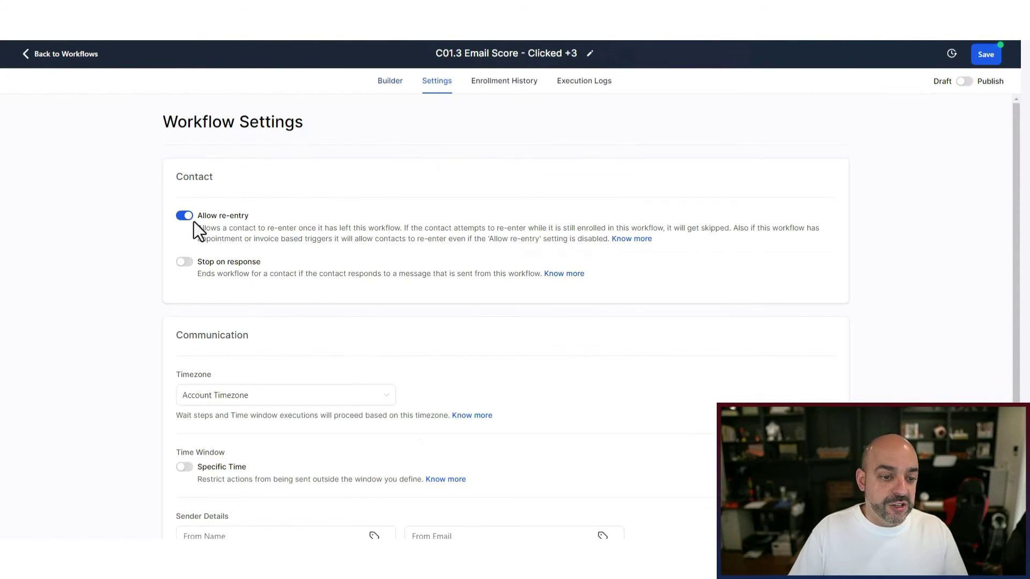
{"action": "left_click", "coordinate": [964, 81]}
{"action": "left_click", "coordinate": [985, 54]}
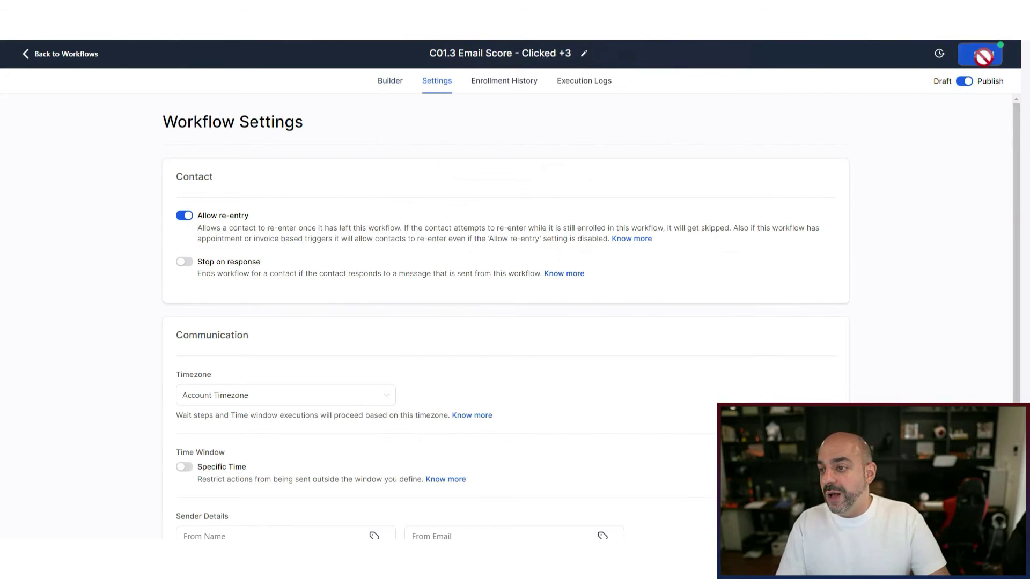
Step: Create a new workflow from scratch in the same folder and name it "C1.4 Email Lead Score Tag"
{"action": "left_click", "coordinate": [76, 56]}
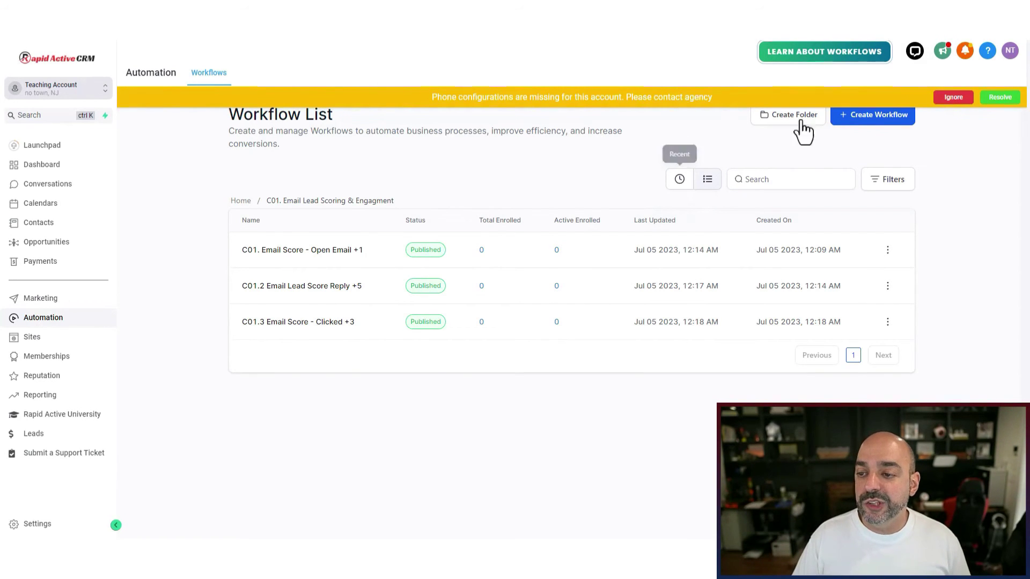
{"action": "left_click", "coordinate": [879, 118]}
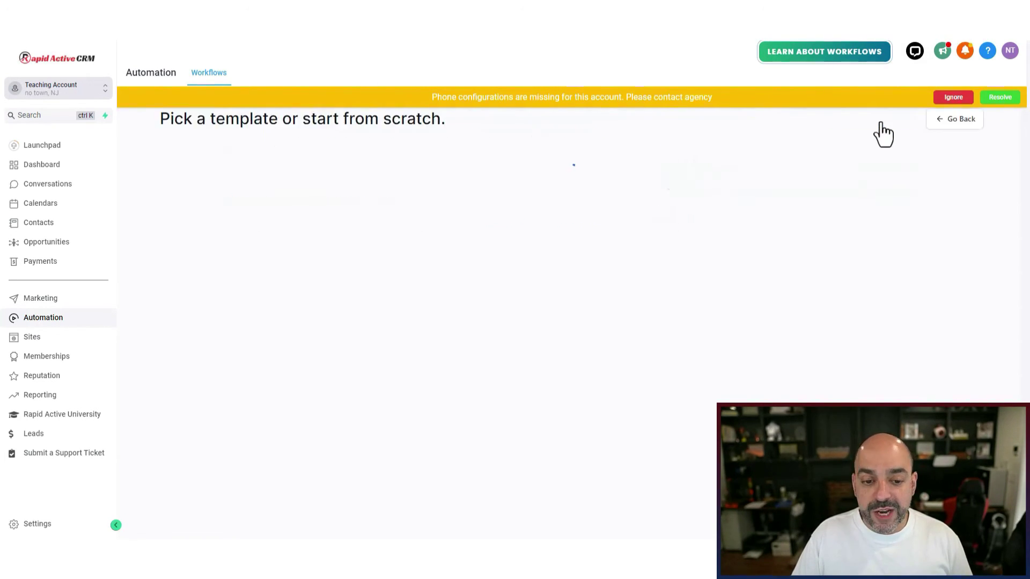
{"action": "left_click", "coordinate": [384, 274]}
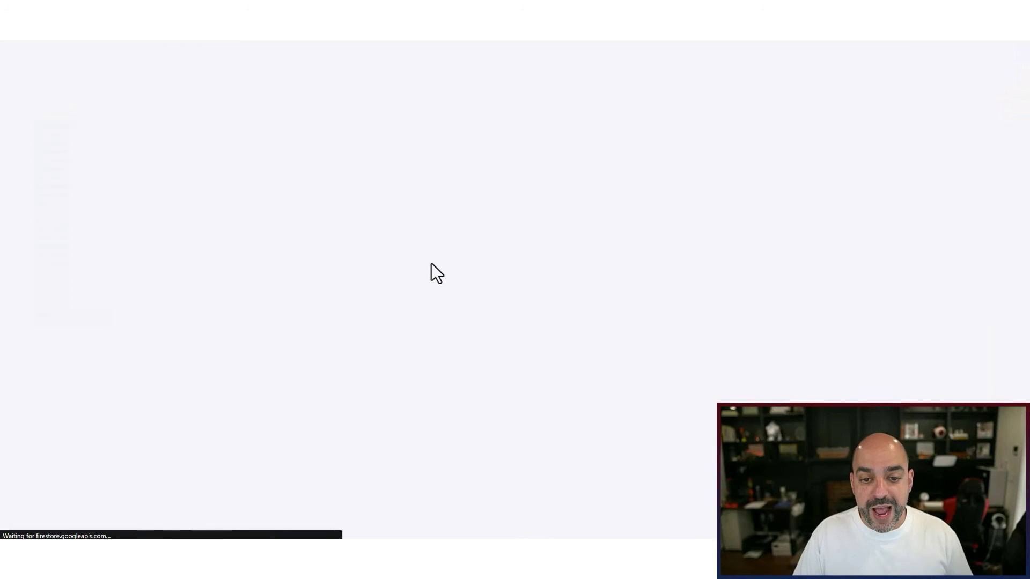
{"action": "left_click_drag", "start_coordinate": [573, 59], "coordinate": [444, 59]}
{"action": "key", "text": "BackSpace"}
{"action": "type", "text": "C1.4 Email Lead Score Tag"}
{"action": "key", "text": "Return"}
Step: Add a Contact Changed workflow trigger filtered to Email Lead Score "Has changed" and save the trigger
{"action": "left_click", "coordinate": [499, 138]}
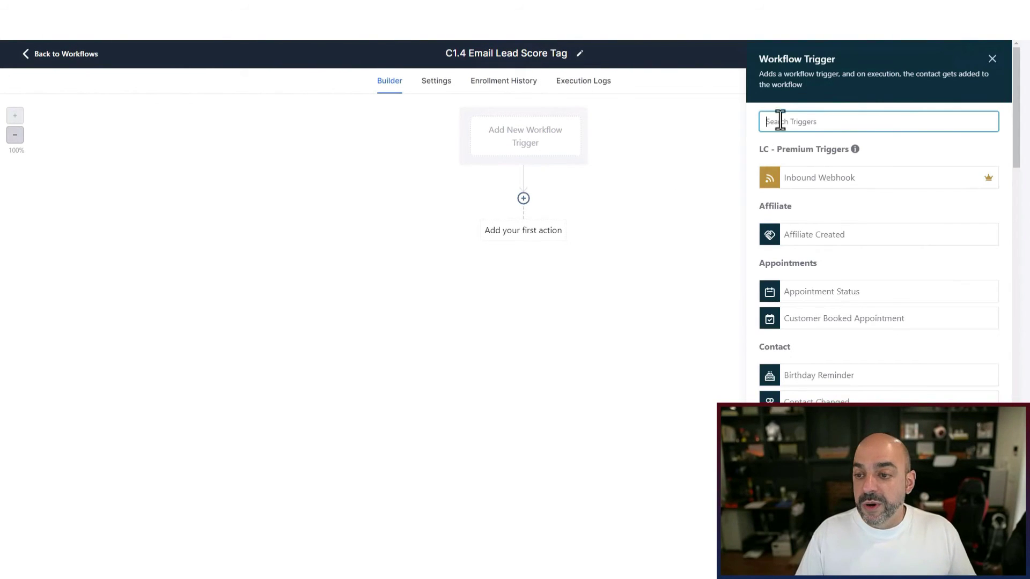
{"action": "type", "text": "contact"}
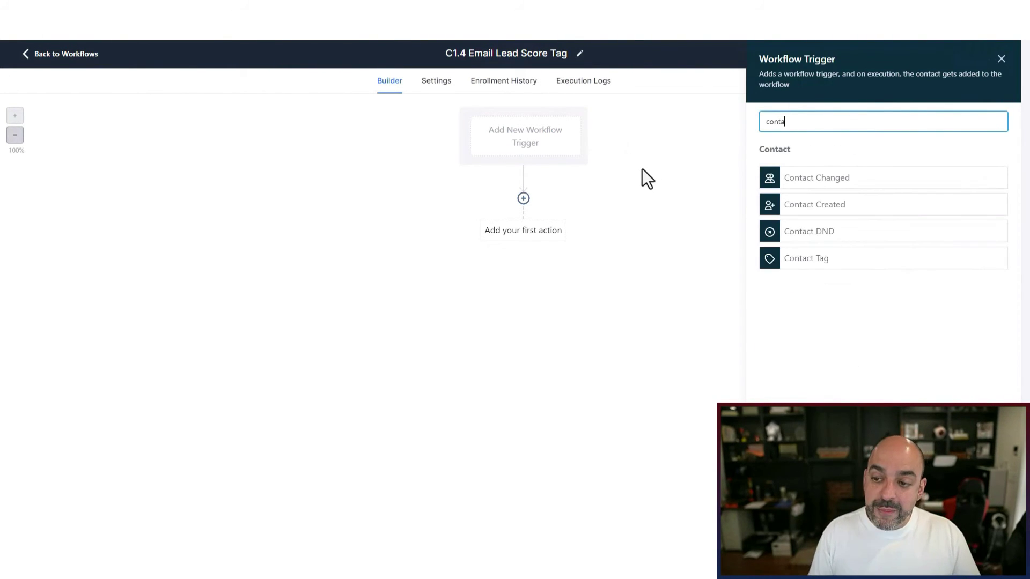
{"action": "left_click", "coordinate": [791, 178]}
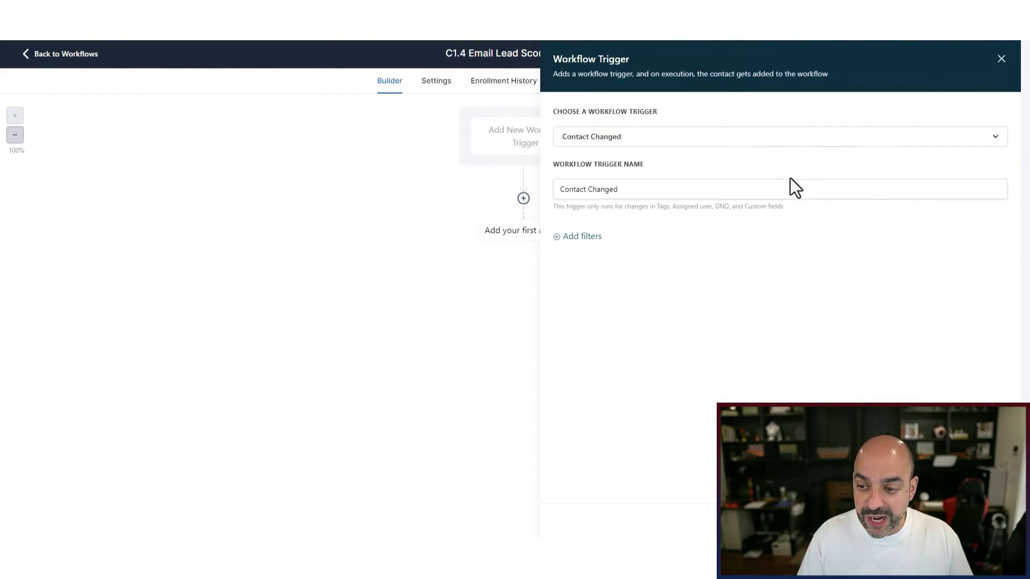
{"action": "left_click", "coordinate": [585, 235]}
{"action": "left_click", "coordinate": [593, 248]}
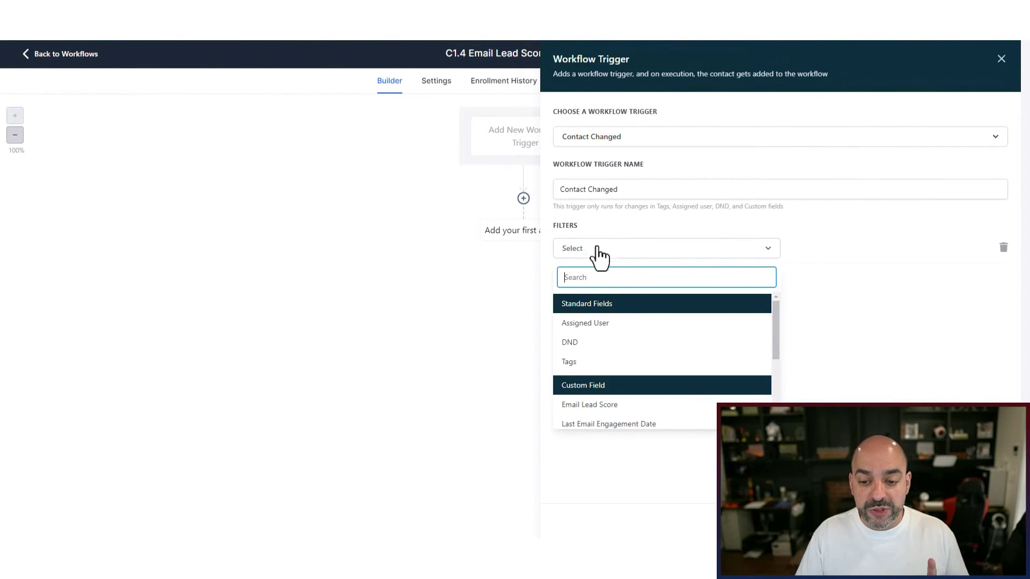
{"action": "scroll", "coordinate": [655, 337], "scroll_direction": "down", "scroll_amount": 3}
{"action": "left_click", "coordinate": [678, 299]}
{"action": "left_click", "coordinate": [824, 256]}
{"action": "left_click", "coordinate": [816, 273]}
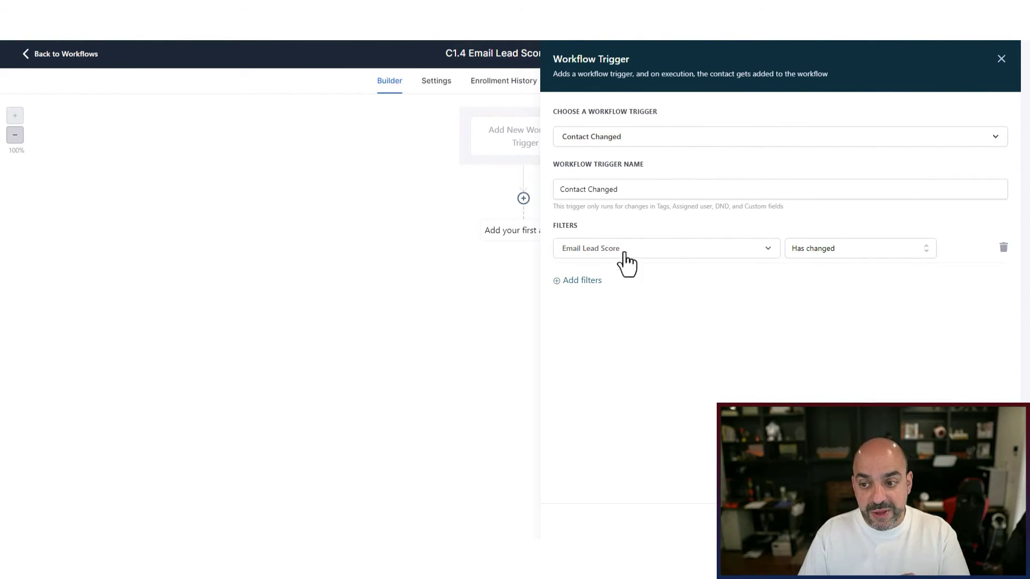
{"action": "left_click", "coordinate": [984, 522]}
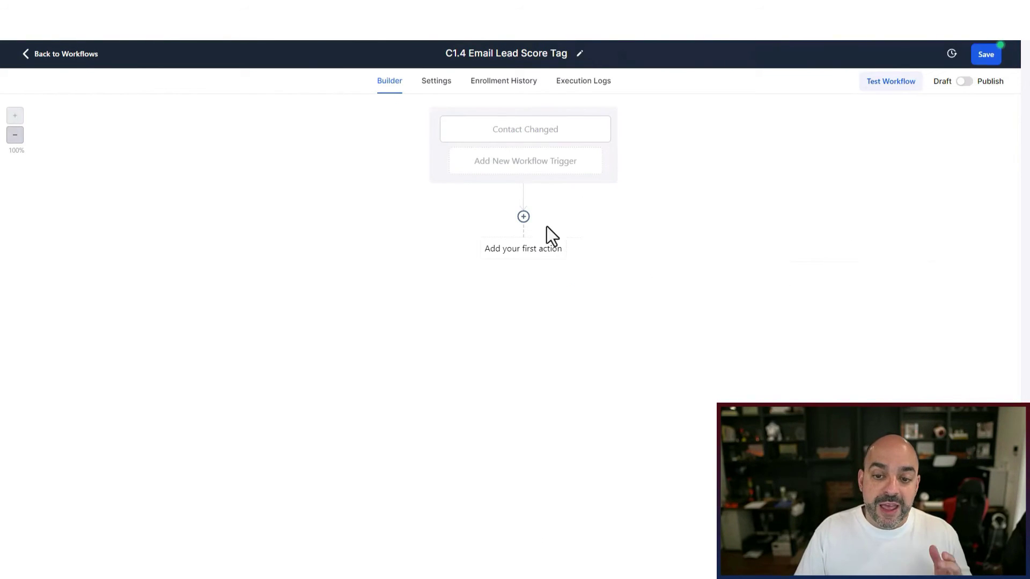
Step: Rename the workflow trigger to "Contact Changed - Email Lead Score" and save it
{"action": "left_click", "coordinate": [570, 136]}
{"action": "left_click", "coordinate": [619, 138]}
{"action": "left_click", "coordinate": [687, 110]}
{"action": "left_click", "coordinate": [662, 188]}
{"action": "type", "text": "- Email Lead Score"}
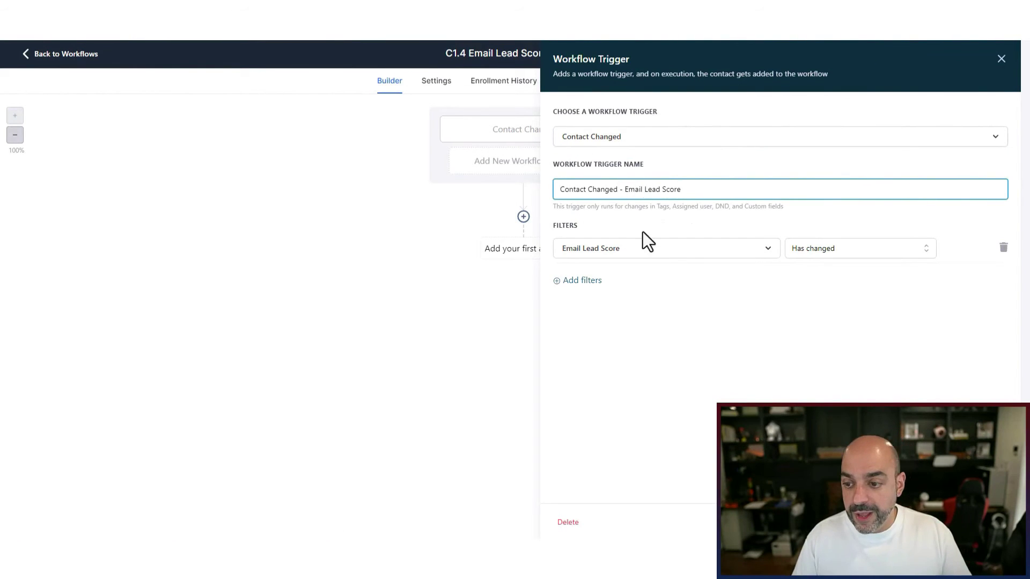
{"action": "left_click", "coordinate": [984, 522]}
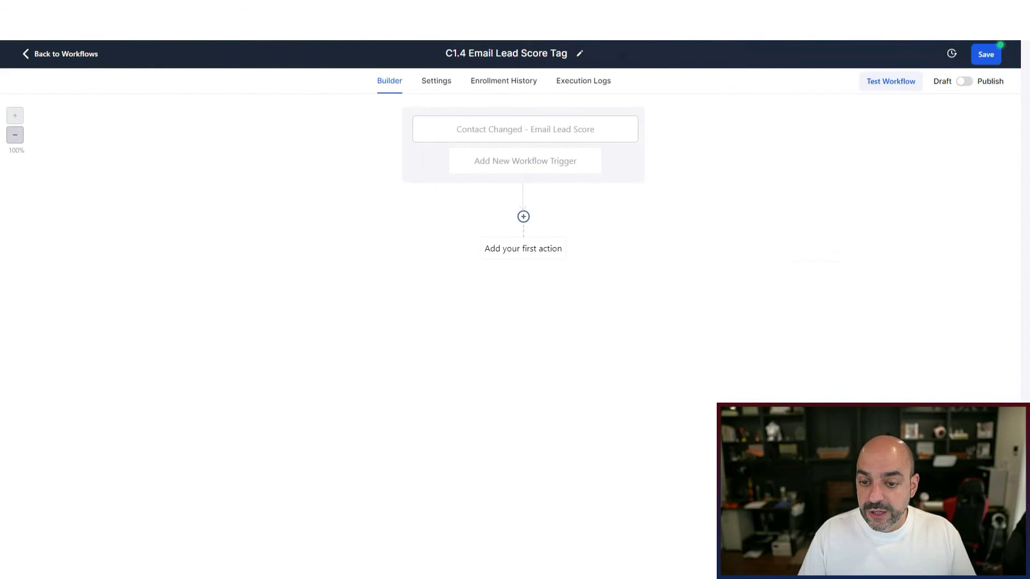
Step: Add a condition as the workflow's first action and name its branch "Add Tag For Score"
{"action": "left_click", "coordinate": [523, 218]}
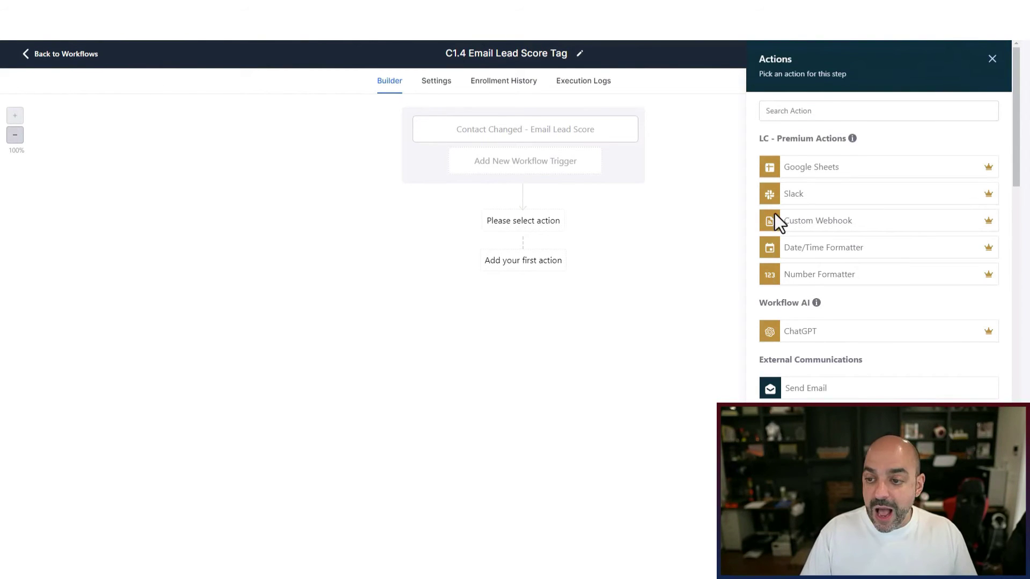
{"action": "left_click", "coordinate": [824, 111]}
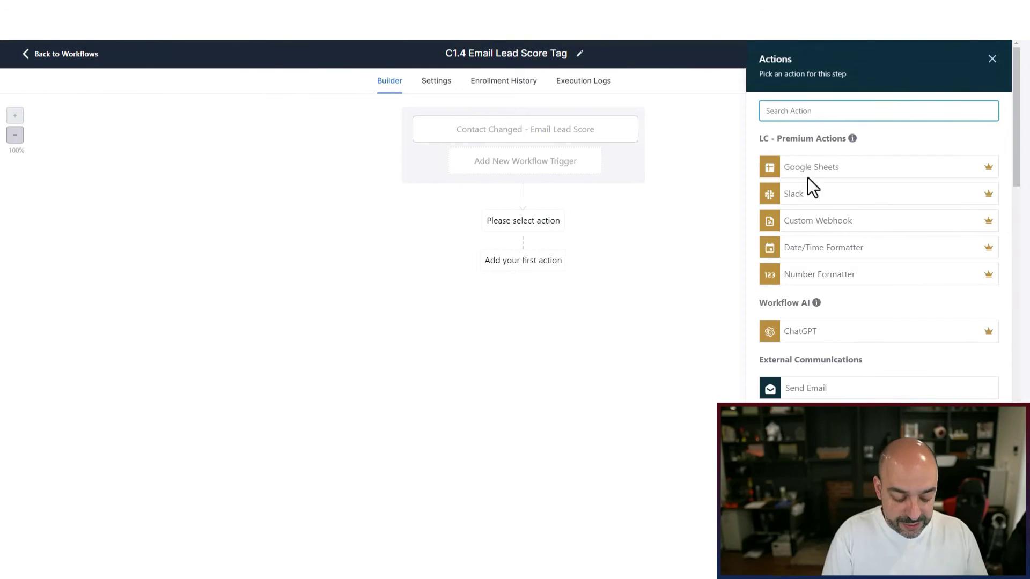
{"action": "left_click", "coordinate": [828, 191]}
{"action": "left_click", "coordinate": [639, 214]}
{"action": "key", "text": "ctrl+a"}
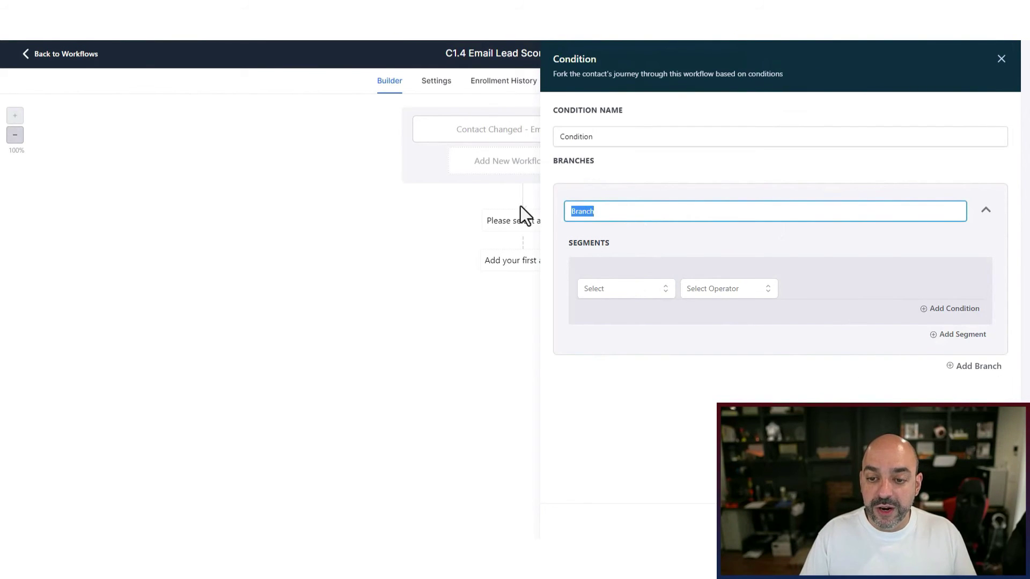
{"action": "type", "text": "Add Tag For Score"}
Step: Set the branch's segment to the contact's Email Lead Score being Greater than or Equal to 20
{"action": "left_click", "coordinate": [660, 290]}
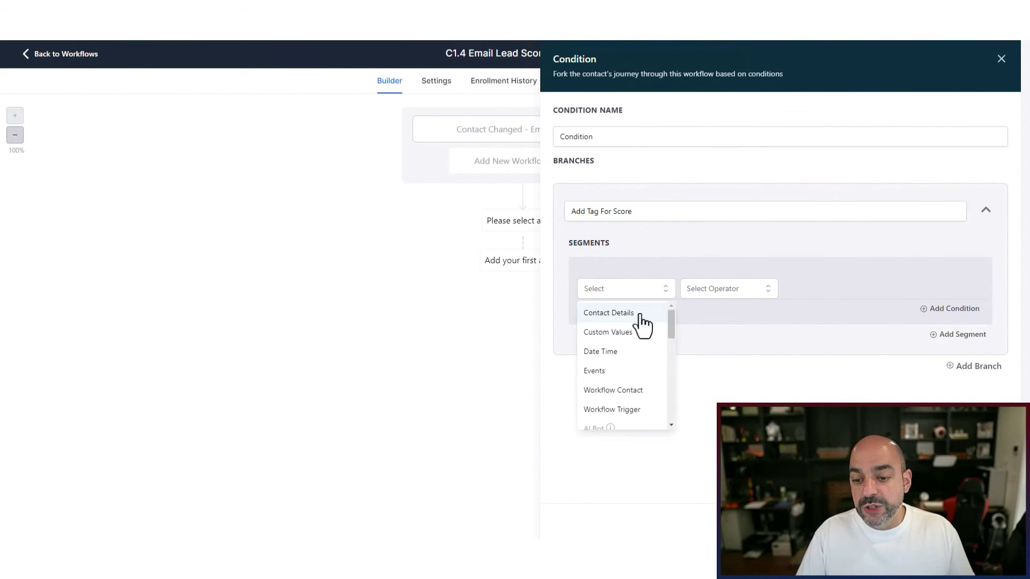
{"action": "left_click", "coordinate": [638, 314]}
{"action": "left_click", "coordinate": [634, 316]}
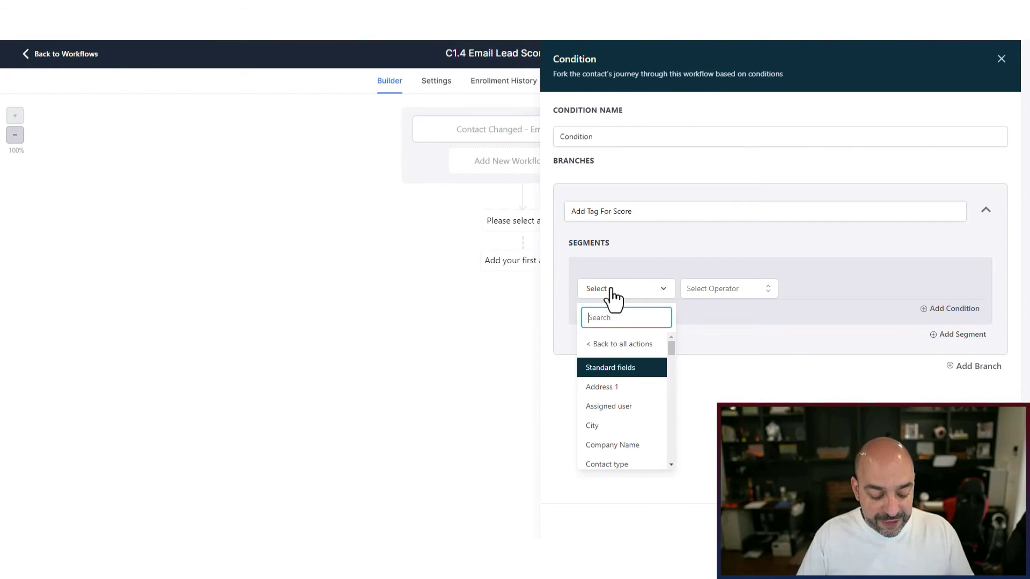
{"action": "type", "text": "lead"}
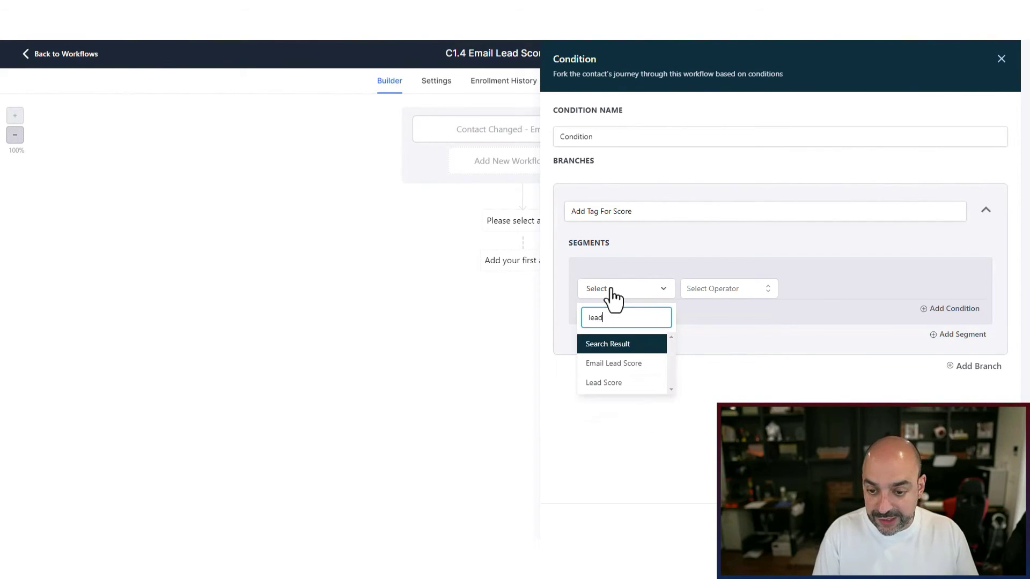
{"action": "left_click", "coordinate": [651, 362]}
{"action": "left_click", "coordinate": [738, 289]}
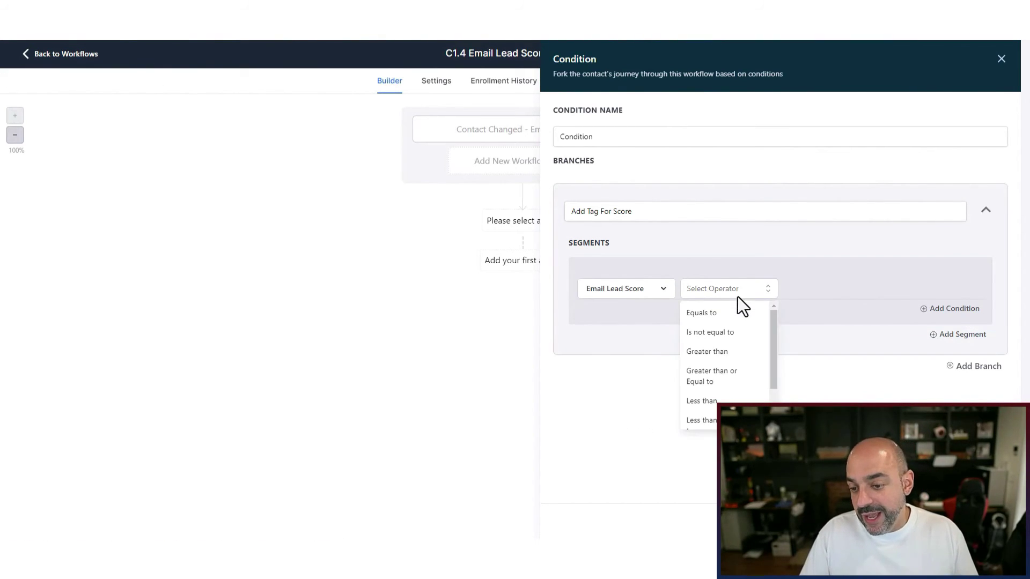
{"action": "left_click", "coordinate": [745, 378]}
{"action": "left_click", "coordinate": [815, 290]}
{"action": "type", "text": "20"}
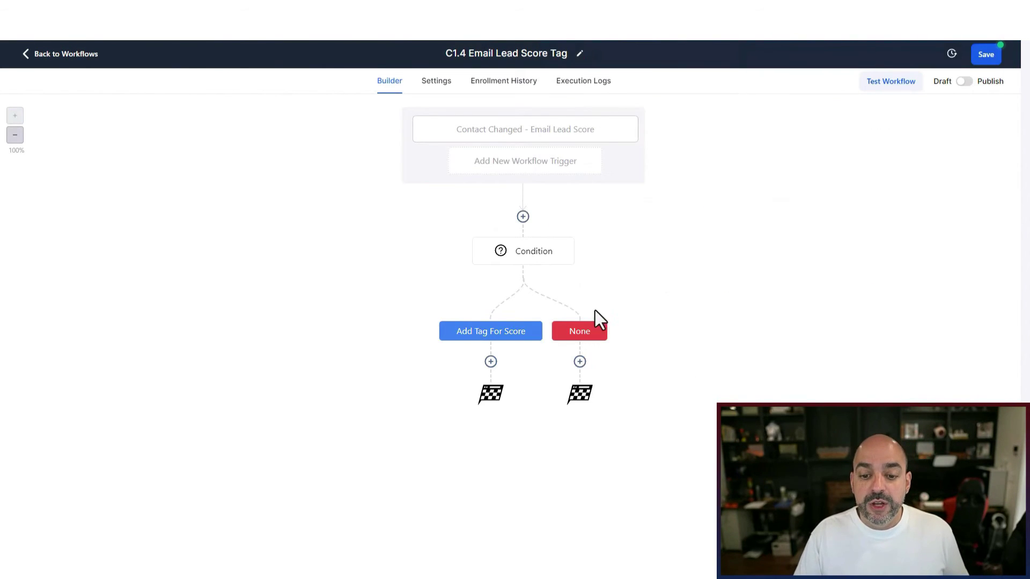
Step: Rename the condition to "Email Lead Over 20" and save it
{"action": "left_click", "coordinate": [530, 260]}
{"action": "triple_click", "coordinate": [656, 215]}
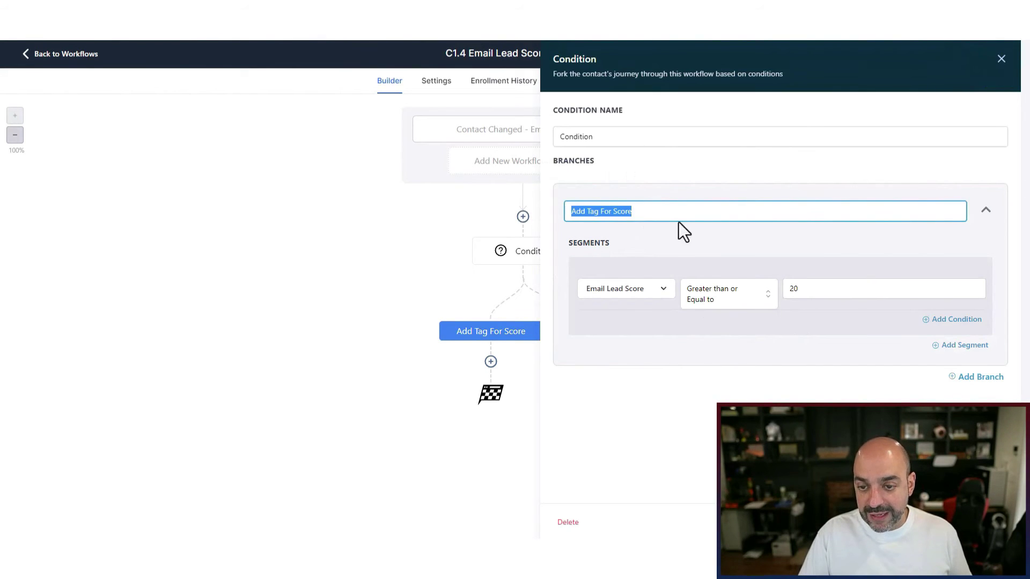
{"action": "triple_click", "coordinate": [613, 138]}
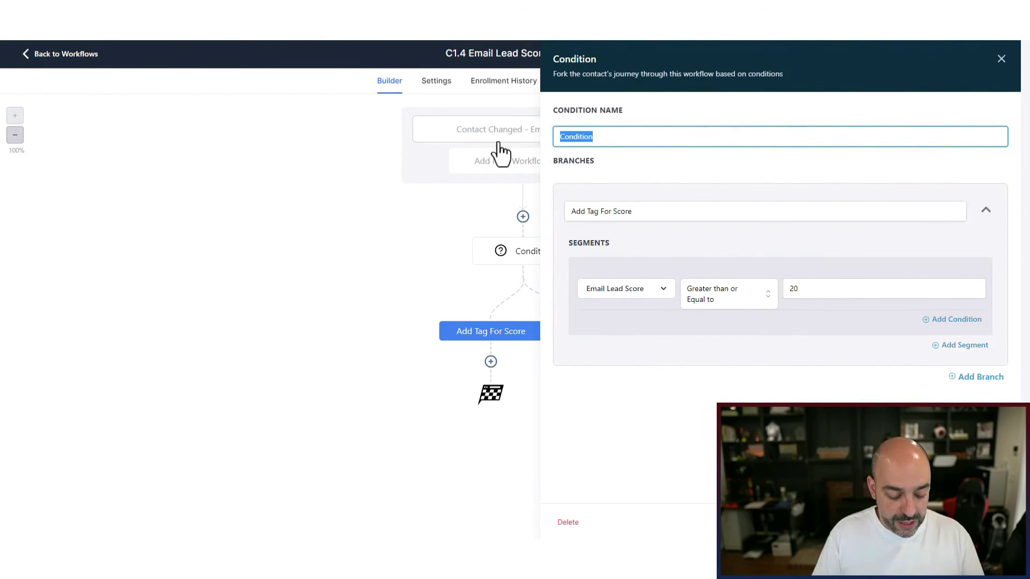
{"action": "type", "text": "Email Lea"}
{"action": "key", "text": "BackSpace"}
{"action": "key", "text": "BackSpace"}
{"action": "type", "text": "Lead Over 20"}
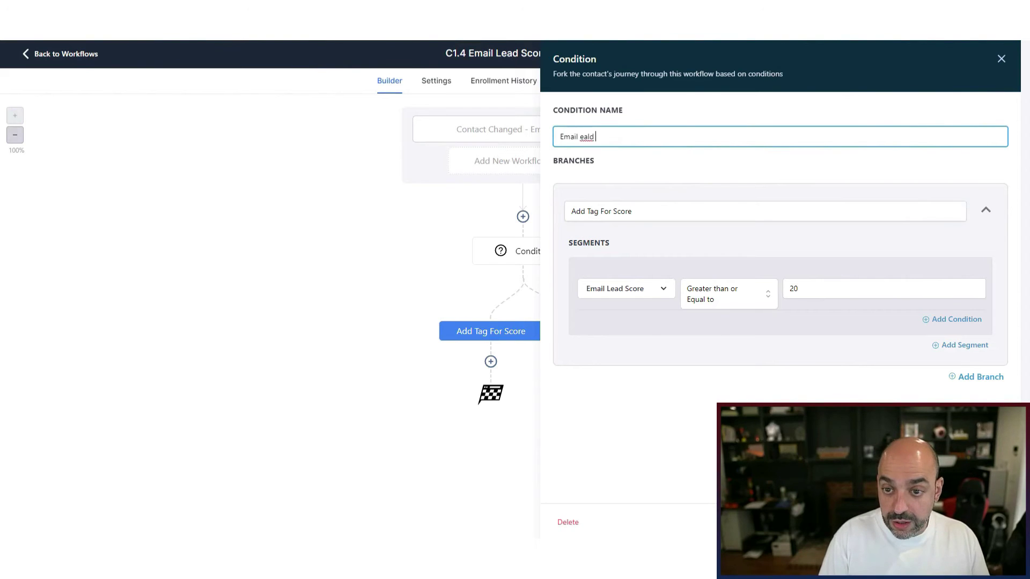
{"action": "key", "text": "Return"}
Step: Add an Add Contact Tag action to the Add Tag For Score branch with a new "engaged lead" tag
{"action": "left_click", "coordinate": [491, 362]}
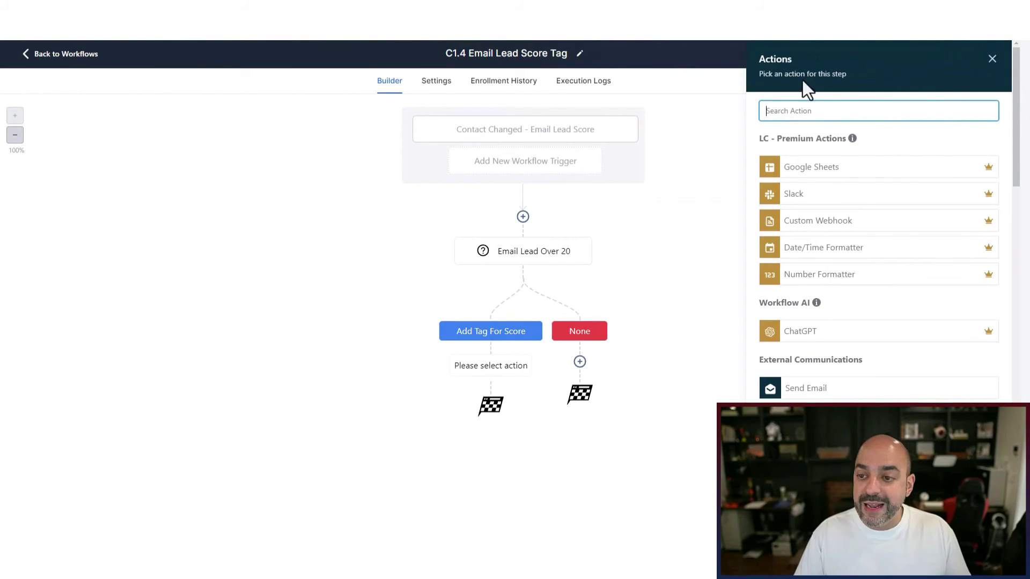
{"action": "left_click", "coordinate": [802, 111]}
{"action": "type", "text": "tag"}
{"action": "key", "text": "BackSpace"}
{"action": "key", "text": "BackSpace"}
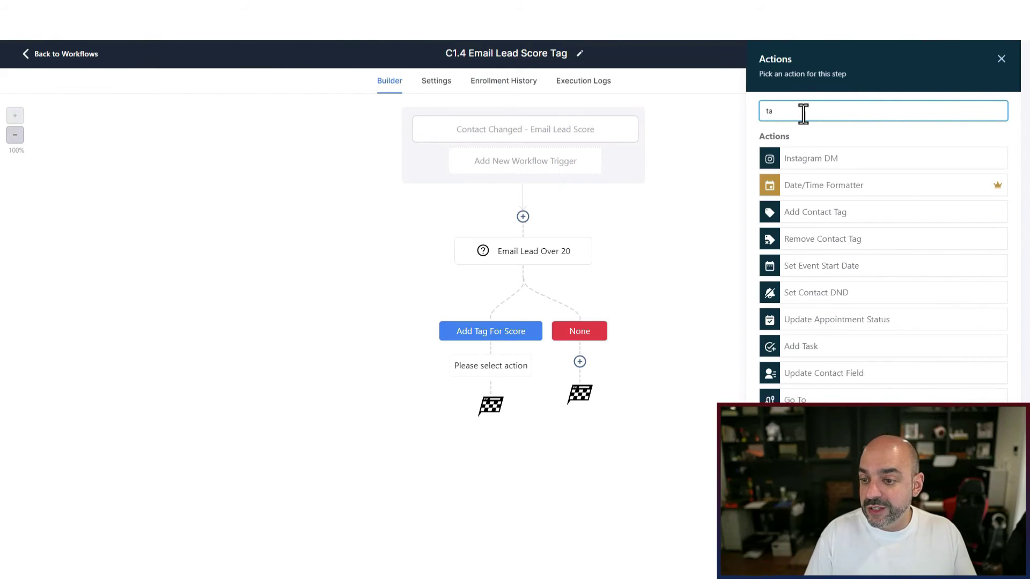
{"action": "left_click", "coordinate": [826, 209]}
{"action": "left_click", "coordinate": [838, 178]}
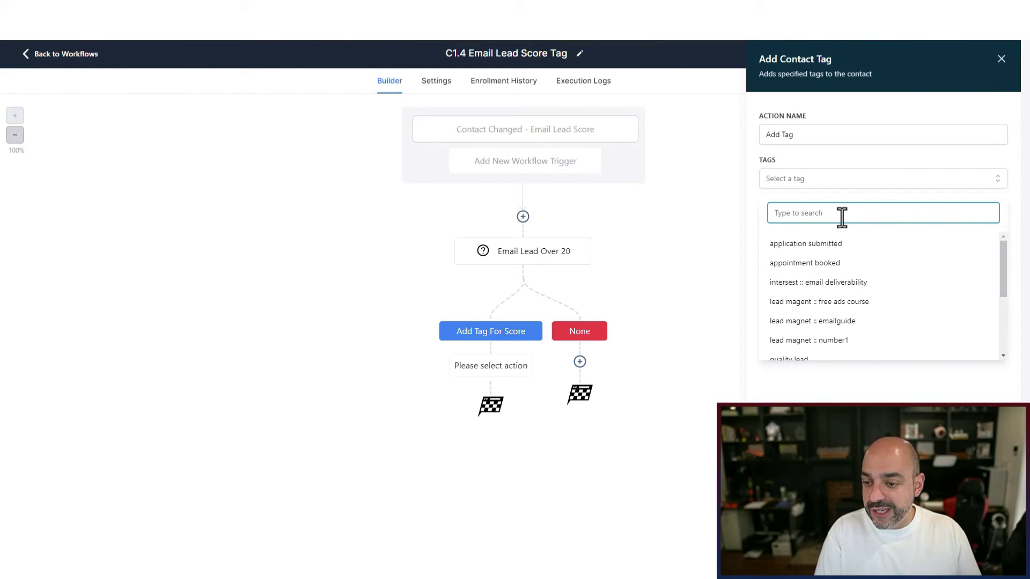
{"action": "type", "text": "engage"}
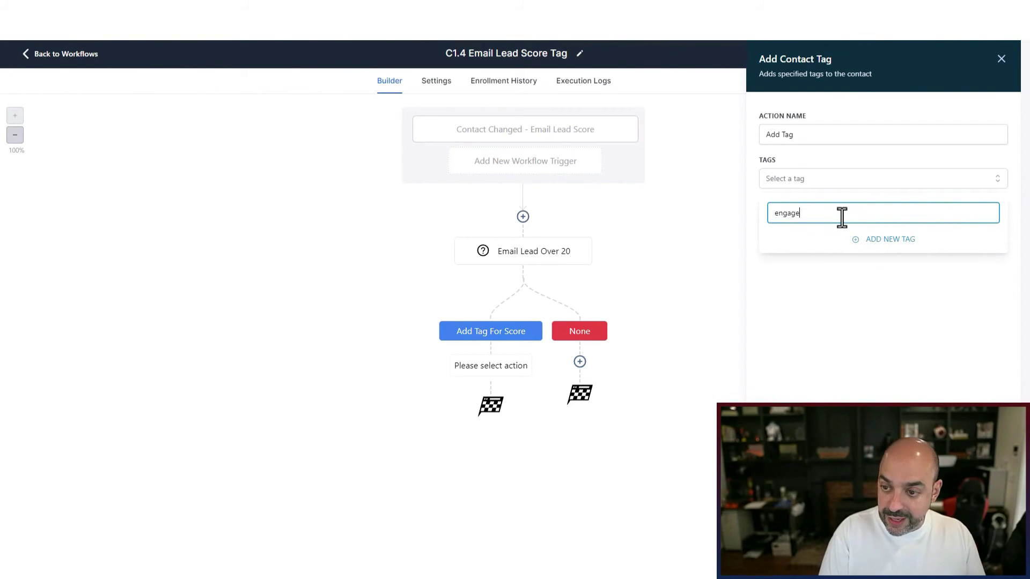
{"action": "type", "text": "d Lead"}
{"action": "left_click", "coordinate": [899, 240]}
{"action": "left_click", "coordinate": [990, 560]}
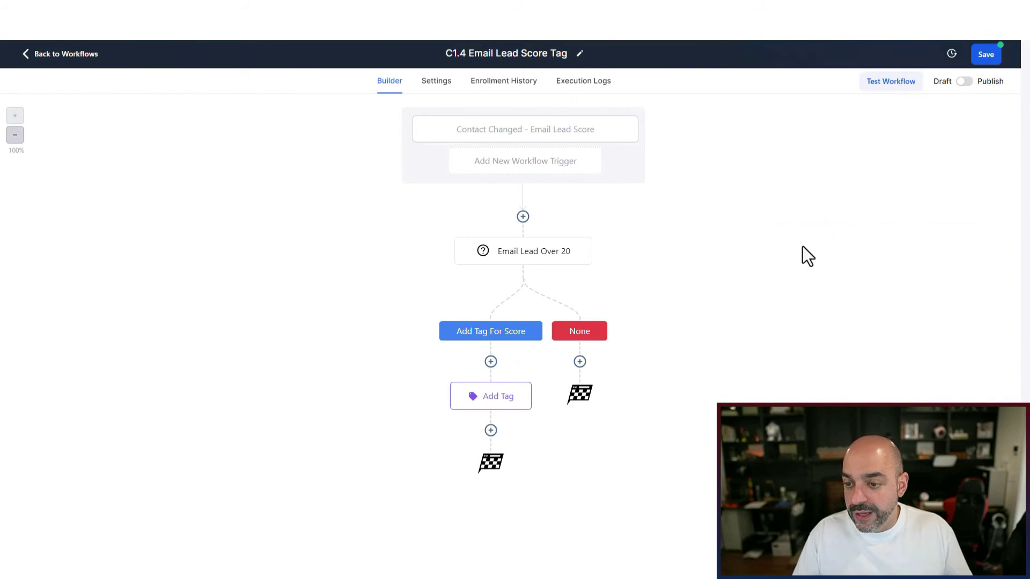
Step: Rename the tag action to "Add Tag - Engaged Lead", then publish and save the workflow
{"action": "left_click", "coordinate": [494, 399]}
{"action": "left_click", "coordinate": [828, 136]}
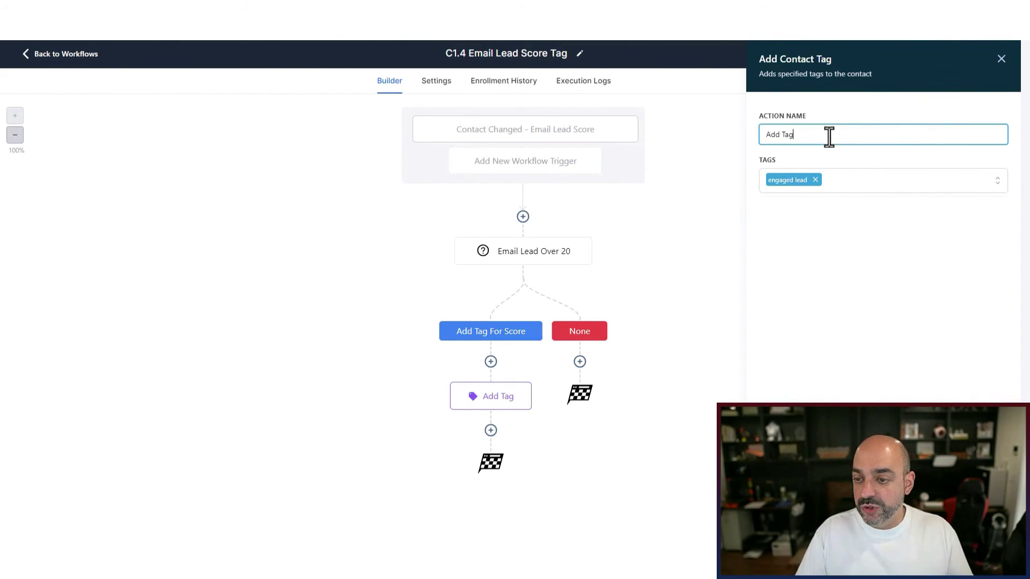
{"action": "type", "text": "- Engaged Lead"}
{"action": "left_click", "coordinate": [706, 240]}
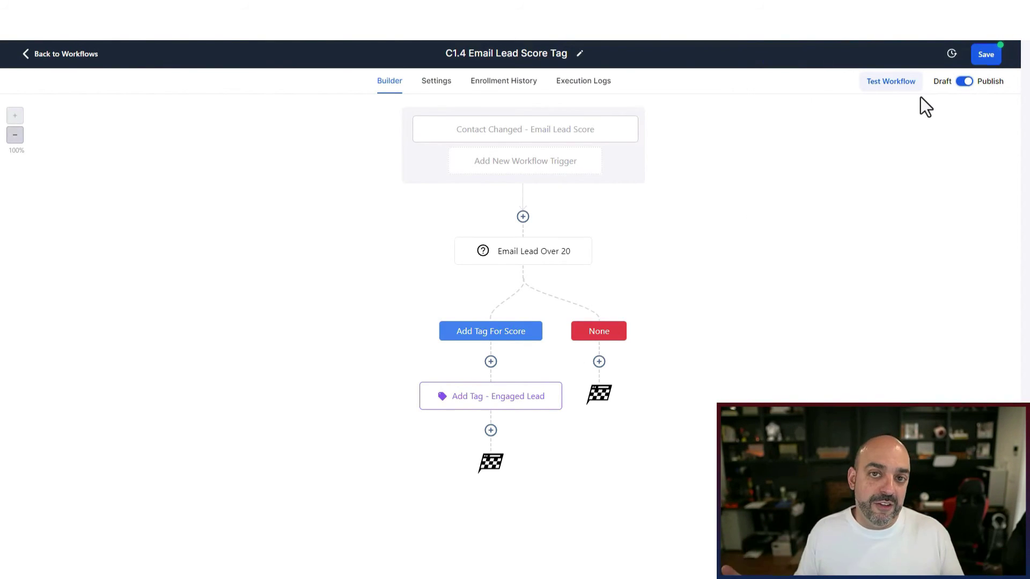
{"action": "left_click", "coordinate": [987, 56]}
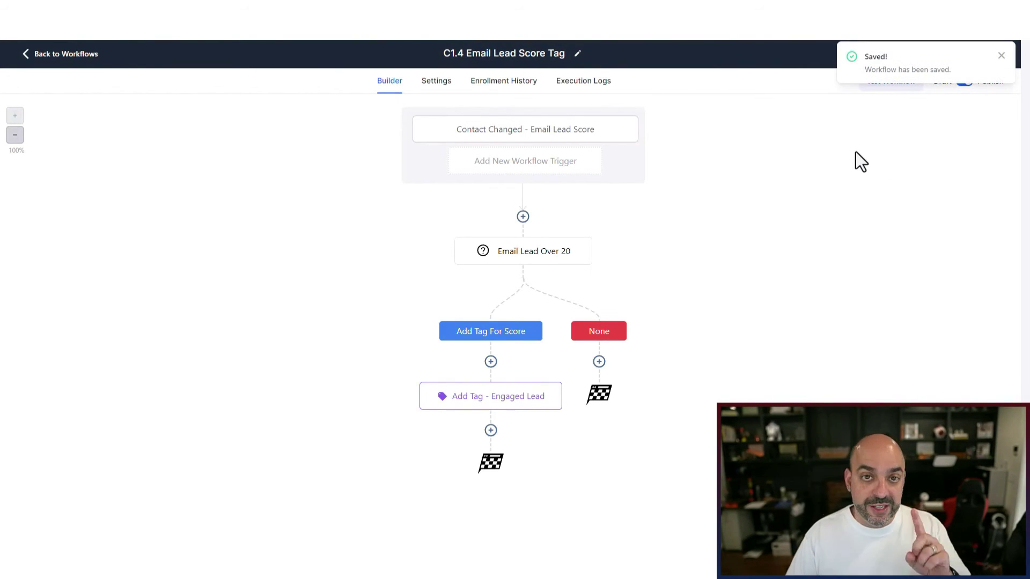
{"action": "left_click", "coordinate": [1001, 56]}
Step: Enable Allow re-entry and Mark as read in the workflow's settings and save the workflow
{"action": "left_click", "coordinate": [427, 85]}
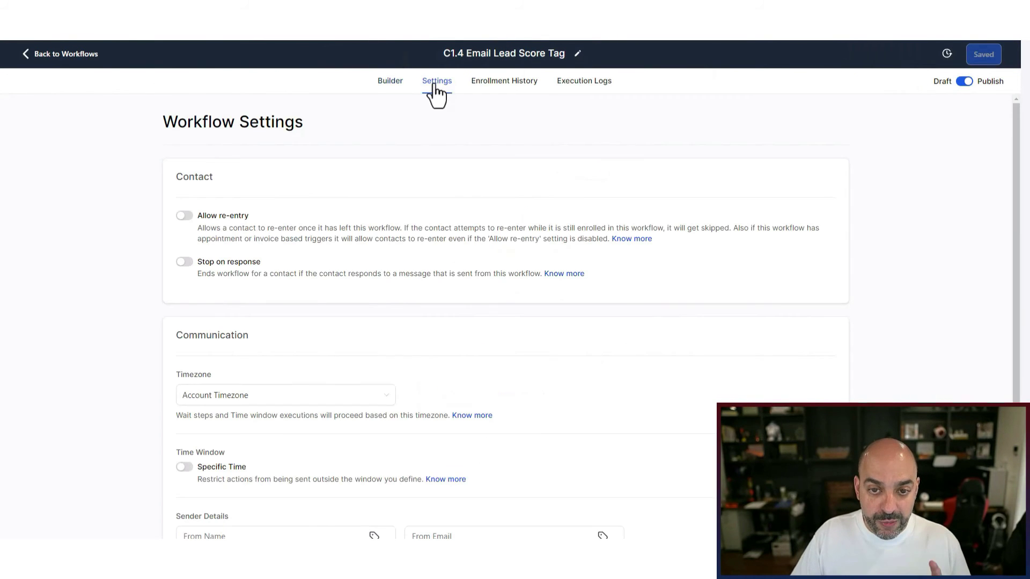
{"action": "left_click", "coordinate": [184, 216]}
{"action": "scroll", "coordinate": [253, 244], "scroll_direction": "down", "scroll_amount": 3}
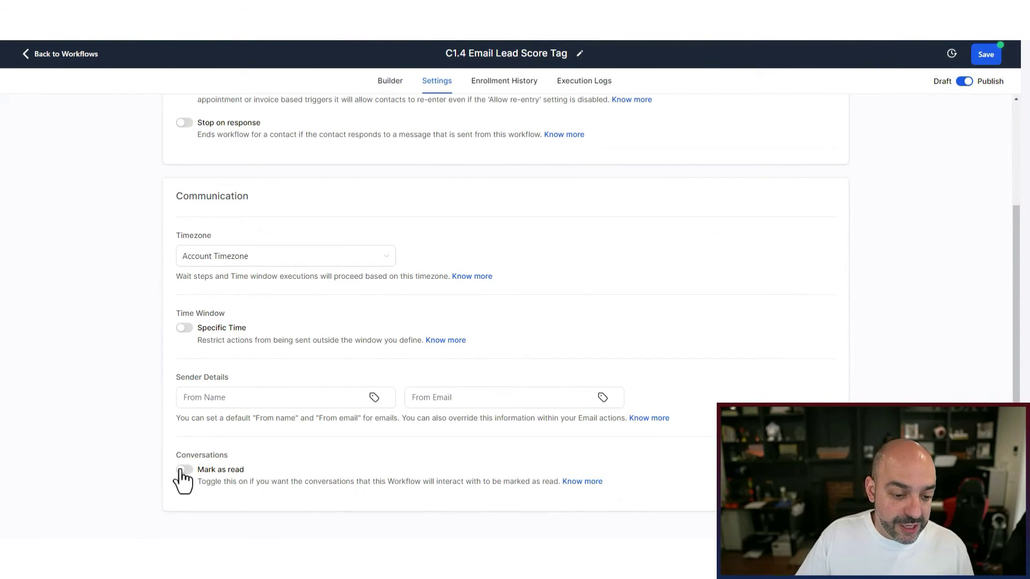
{"action": "left_click", "coordinate": [184, 470]}
{"action": "scroll", "coordinate": [903, 179], "scroll_direction": "up", "scroll_amount": 3}
{"action": "left_click", "coordinate": [985, 54]}
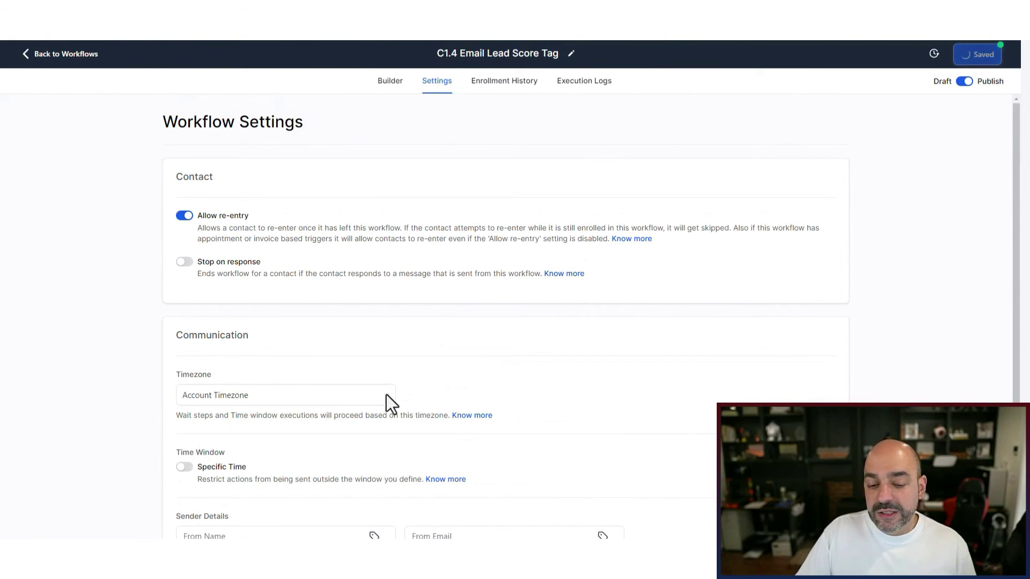
{"action": "scroll", "coordinate": [386, 404], "scroll_direction": "down", "scroll_amount": 3}
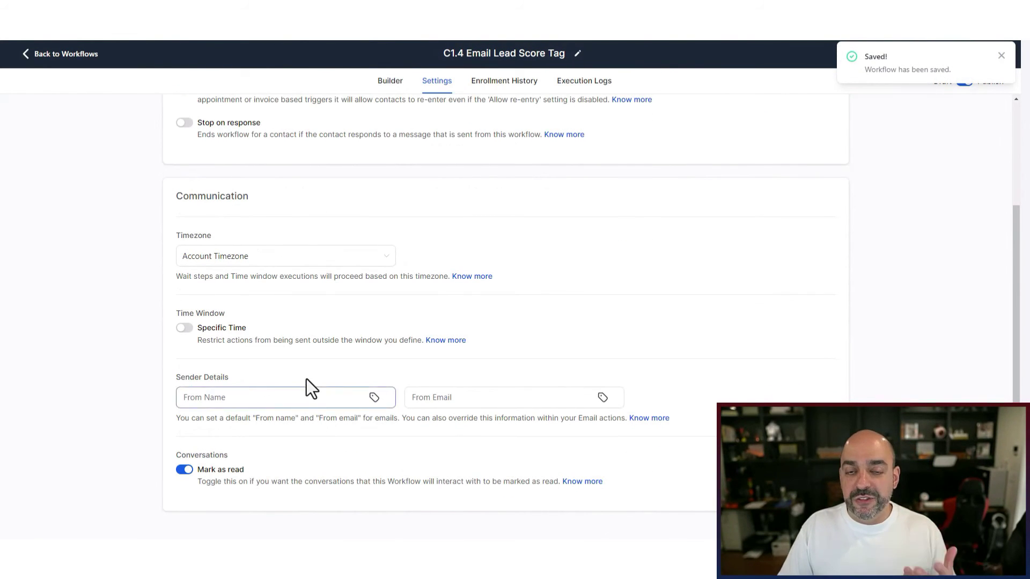
Step: Leave the workflow builder and open the contact record tagged "testform complete" from the contacts list
{"action": "left_click", "coordinate": [82, 62]}
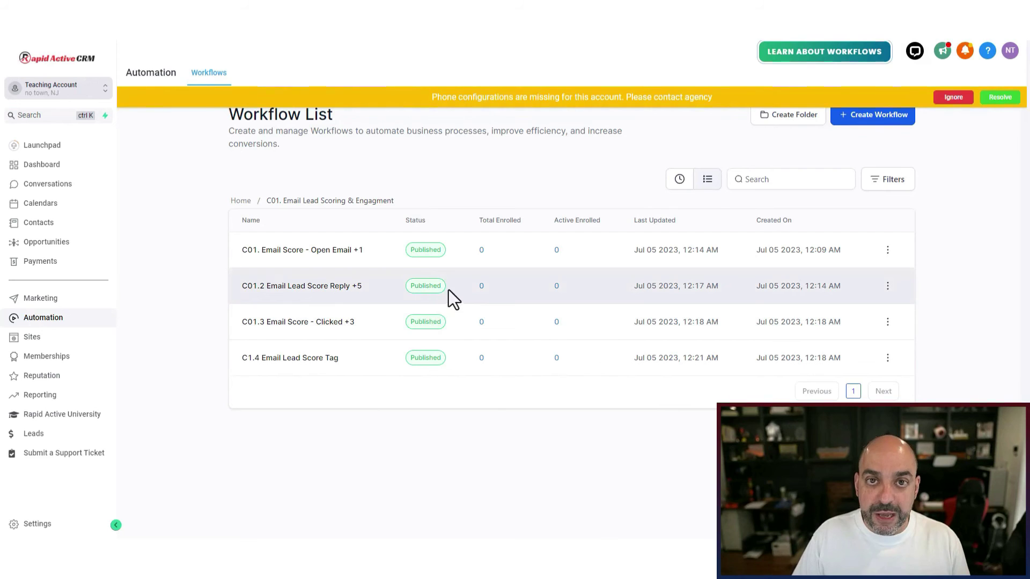
{"action": "left_click", "coordinate": [75, 225]}
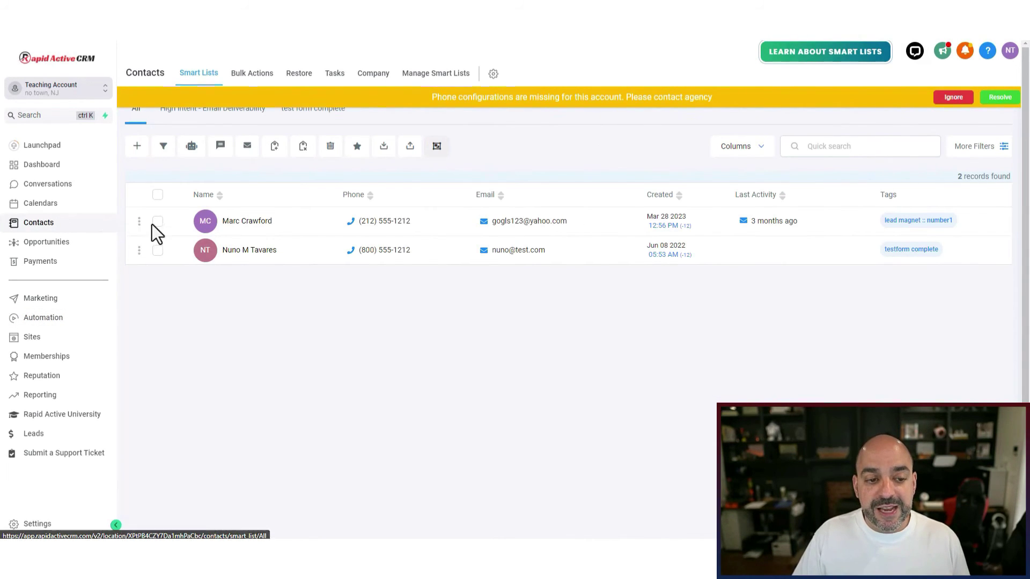
{"action": "left_click", "coordinate": [250, 253]}
Step: Set the contact's Email Lead Score to 25 in the General Info section
{"action": "scroll", "coordinate": [201, 260], "scroll_direction": "down", "scroll_amount": 4}
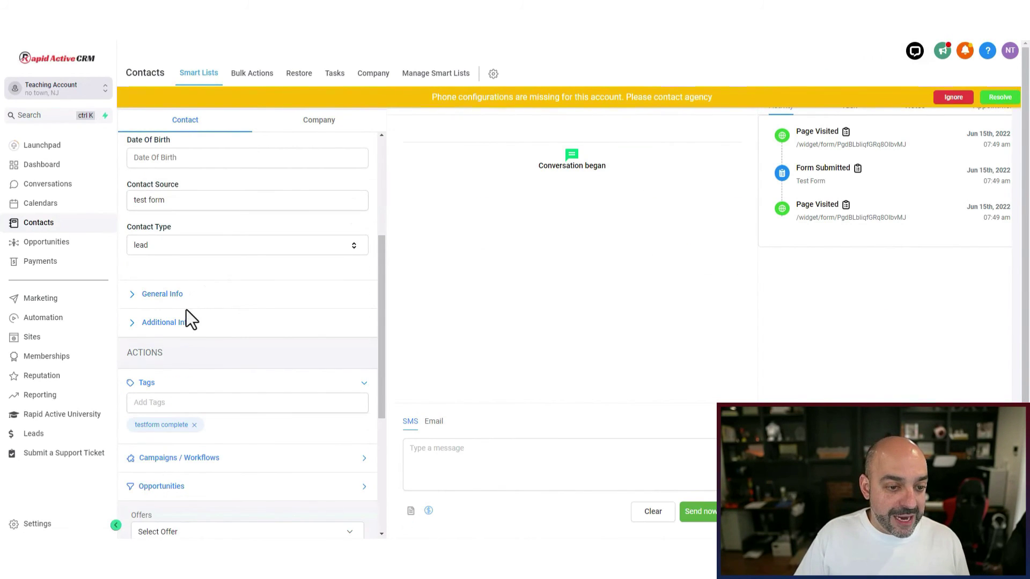
{"action": "scroll", "coordinate": [186, 317], "scroll_direction": "up", "scroll_amount": 4}
{"action": "scroll", "coordinate": [169, 330], "scroll_direction": "down", "scroll_amount": 5}
{"action": "left_click", "coordinate": [157, 248]}
{"action": "scroll", "coordinate": [196, 280], "scroll_direction": "down", "scroll_amount": 5}
{"action": "left_click", "coordinate": [186, 352]}
{"action": "type", "text": "25"}
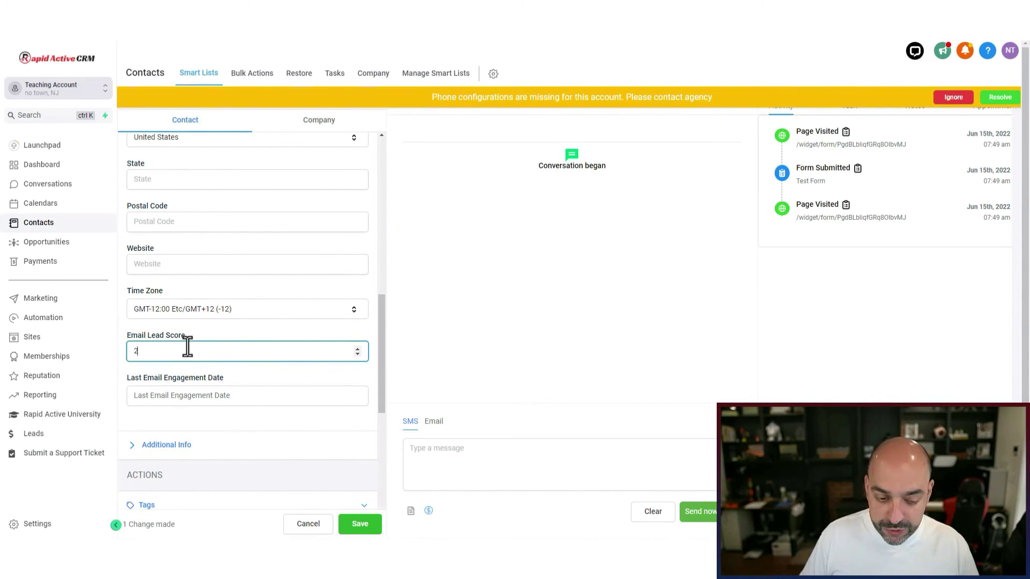
Step: Set the contact's Last Email Engagement Date to July 3, 2023 and save the record
{"action": "left_click", "coordinate": [207, 395]}
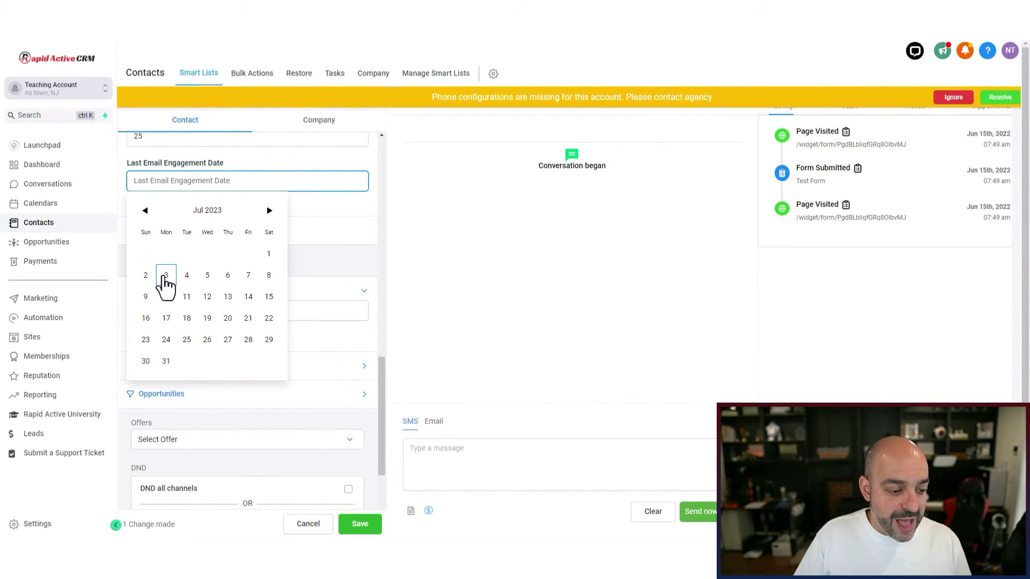
{"action": "left_click", "coordinate": [166, 275]}
{"action": "scroll", "coordinate": [329, 255], "scroll_direction": "down", "scroll_amount": 3}
{"action": "left_click", "coordinate": [362, 526]}
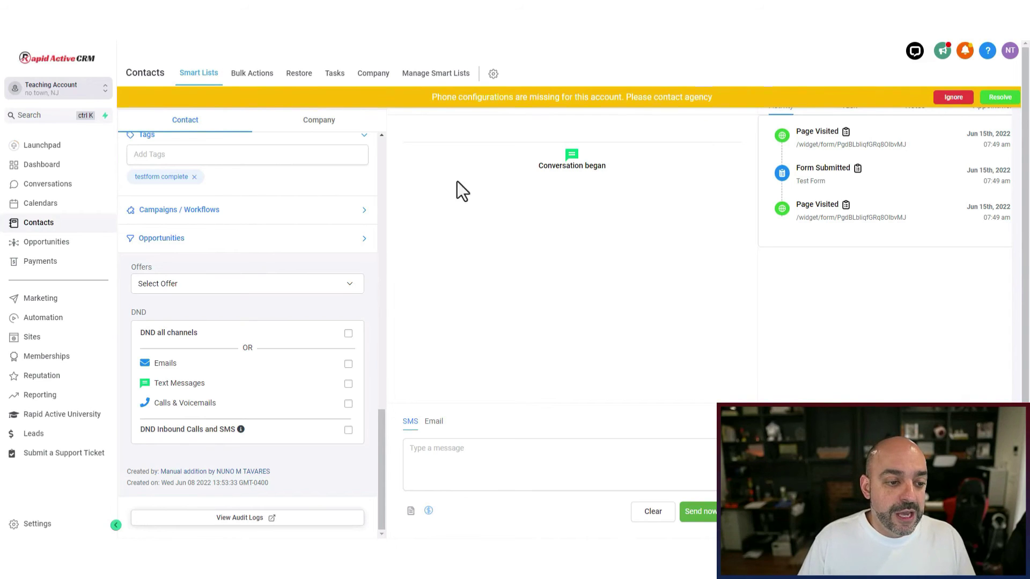
Step: Return to the contacts list to check the contact's tags and dismiss the phone configuration warning
{"action": "left_click", "coordinate": [42, 205]}
{"action": "left_click", "coordinate": [48, 225]}
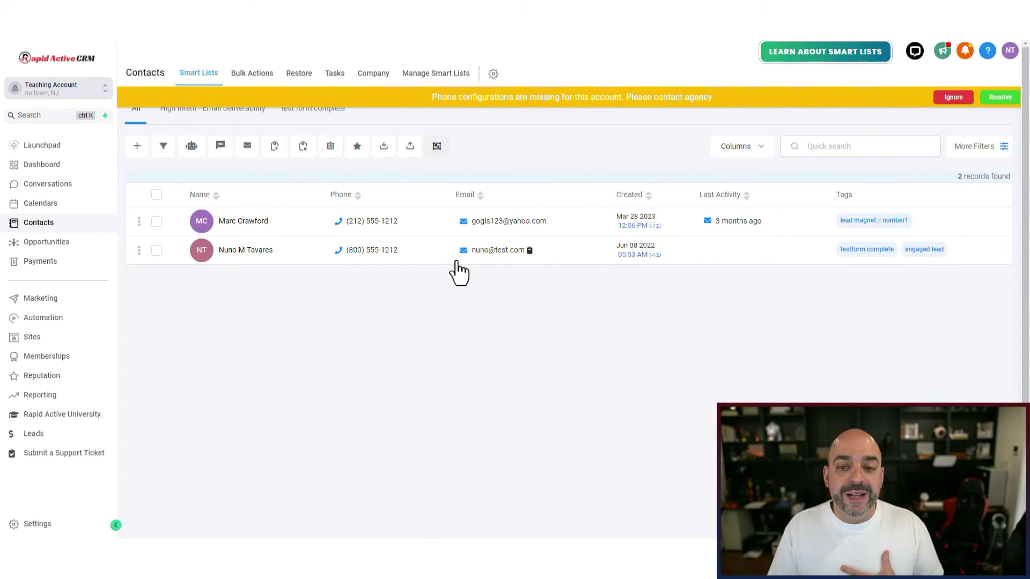
{"action": "left_click", "coordinate": [951, 99]}
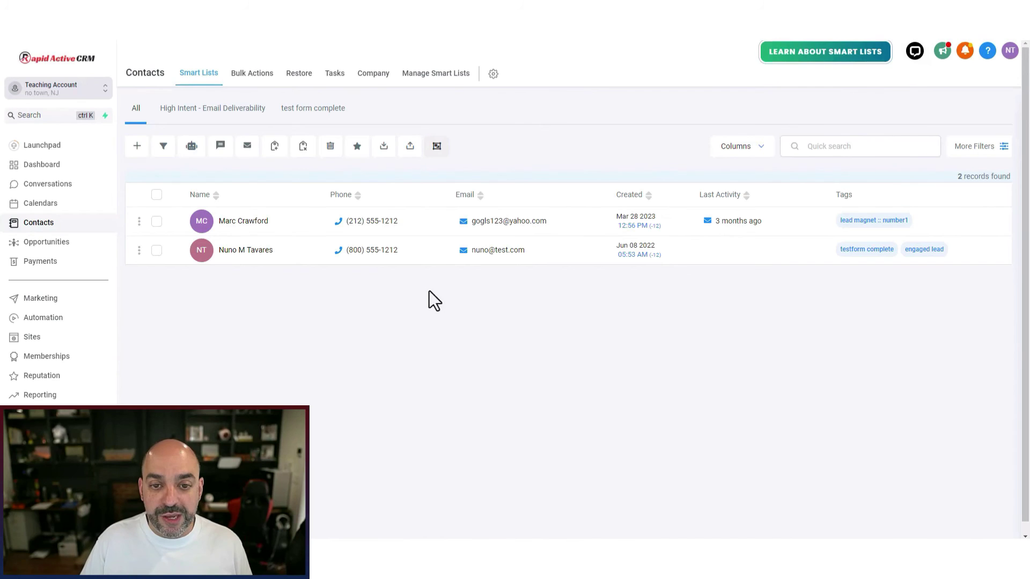
Step: Filter the contacts list to those with an Email Lead Score greater than 20
{"action": "left_click", "coordinate": [978, 150]}
{"action": "left_click", "coordinate": [883, 147]}
{"action": "type", "text": "lea"}
{"action": "key", "text": "BackSpace"}
{"action": "key", "text": "BackSpace"}
{"action": "key", "text": "BackSpace"}
{"action": "key", "text": "BackSpace"}
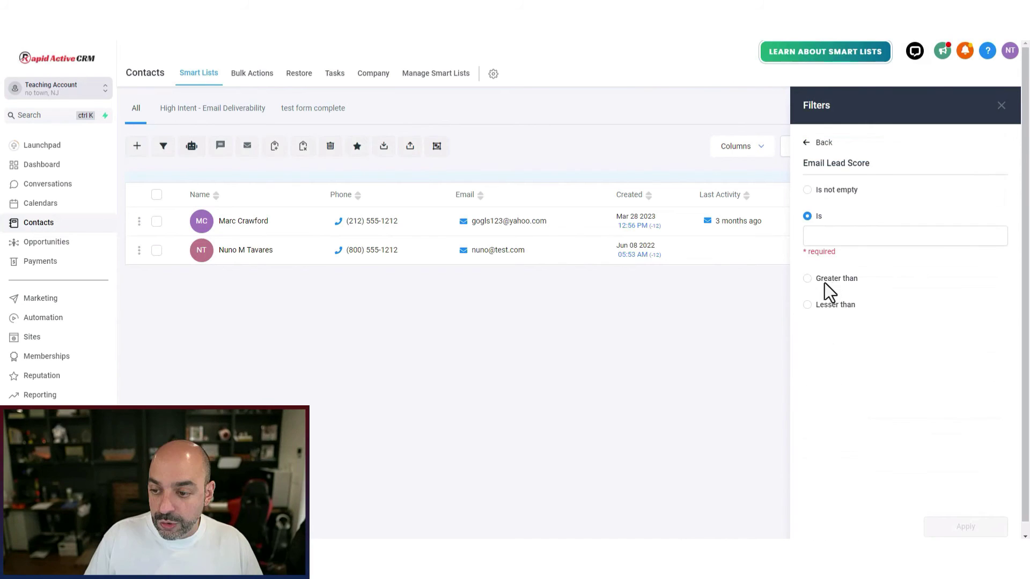
{"action": "left_click", "coordinate": [809, 276]}
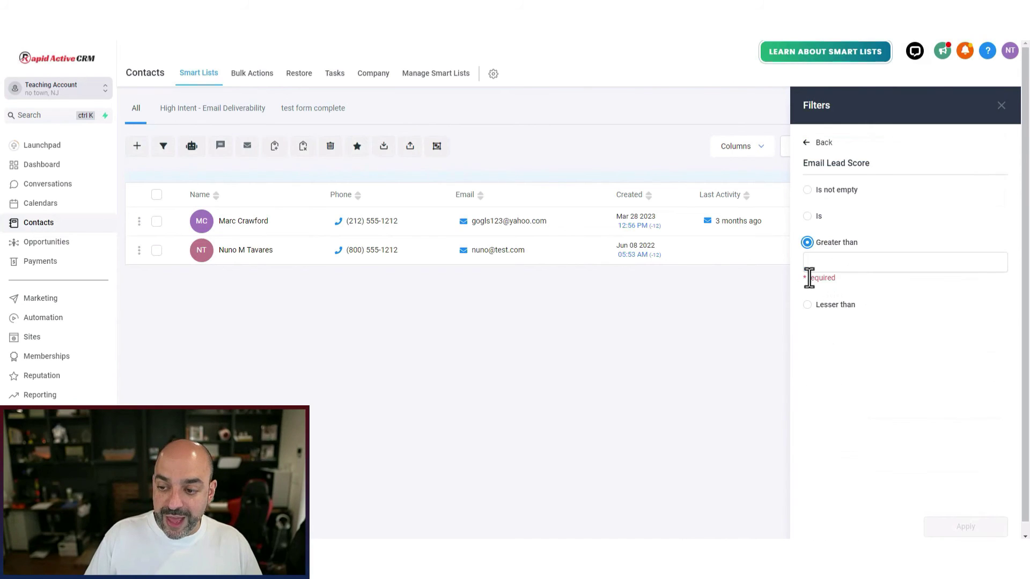
{"action": "left_click", "coordinate": [824, 263]}
{"action": "type", "text": "20"}
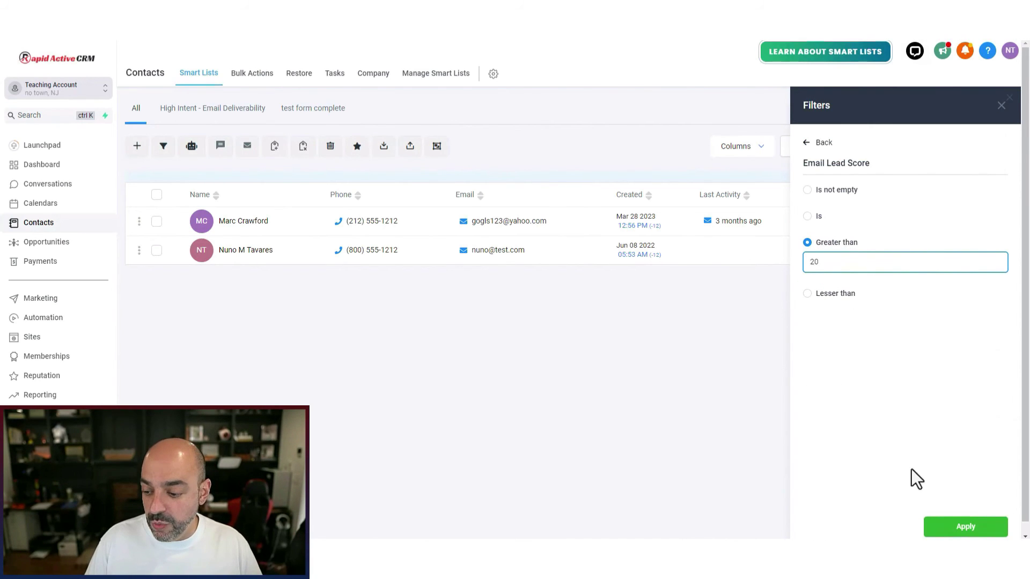
{"action": "left_click", "coordinate": [965, 529]}
Step: Save the filtered contacts as a smart list named "Email Lead Score Over 20" and close the filters
{"action": "left_click", "coordinate": [909, 527]}
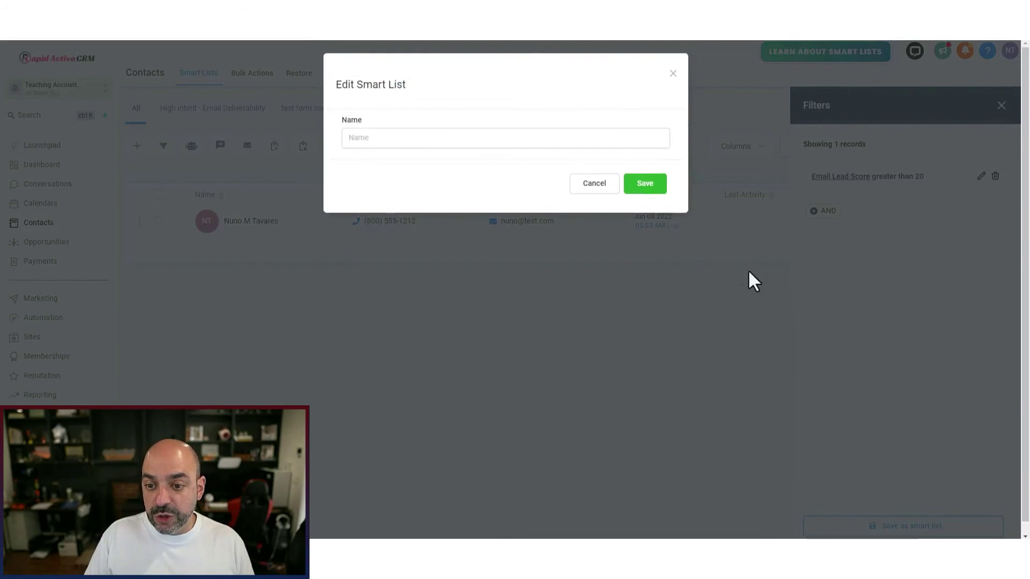
{"action": "left_click", "coordinate": [490, 137]}
{"action": "type", "text": "Em"}
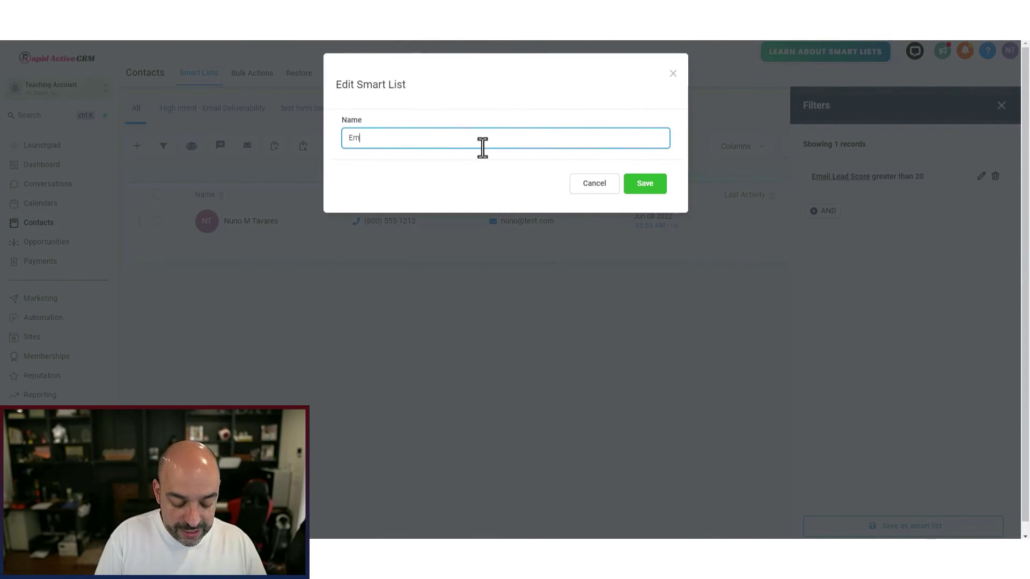
{"action": "type", "text": "ail Lead Score Over 20"}
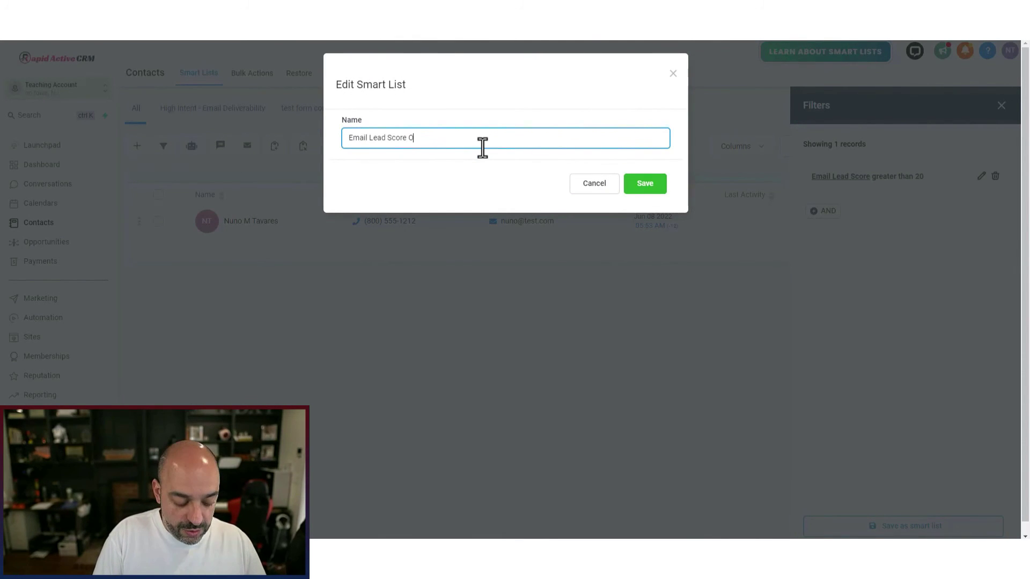
{"action": "left_click", "coordinate": [660, 191]}
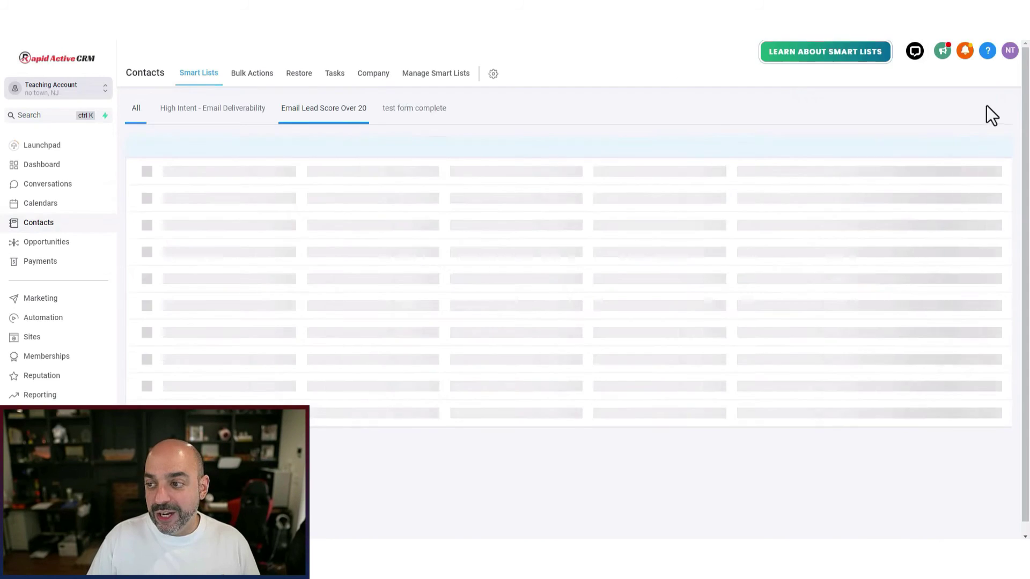
{"action": "left_click", "coordinate": [1001, 105]}
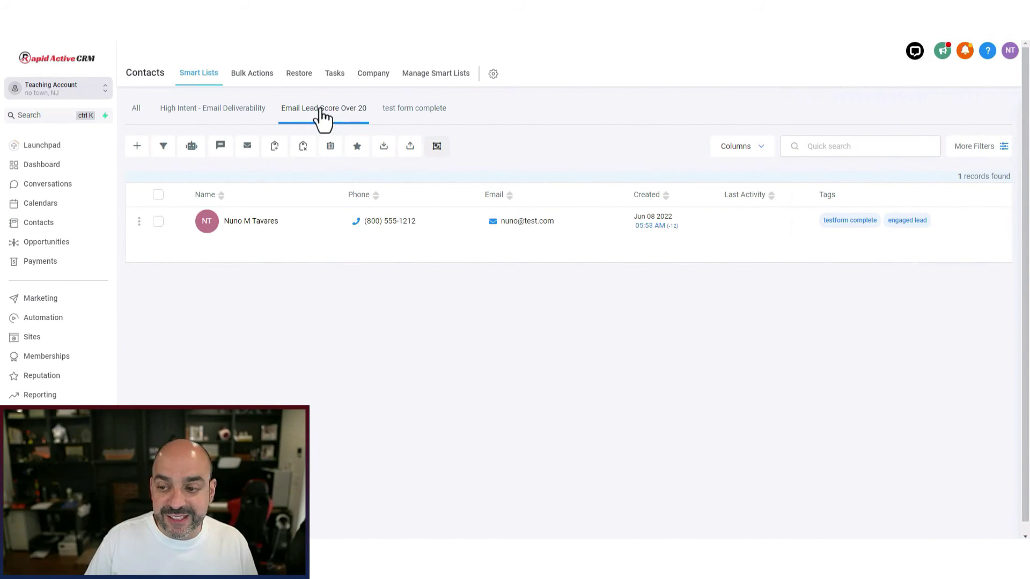
Step: Show the Email Lead Score and Last Email Engagement Date columns in the Email Lead Score Over 20 list
{"action": "left_click", "coordinate": [762, 149]}
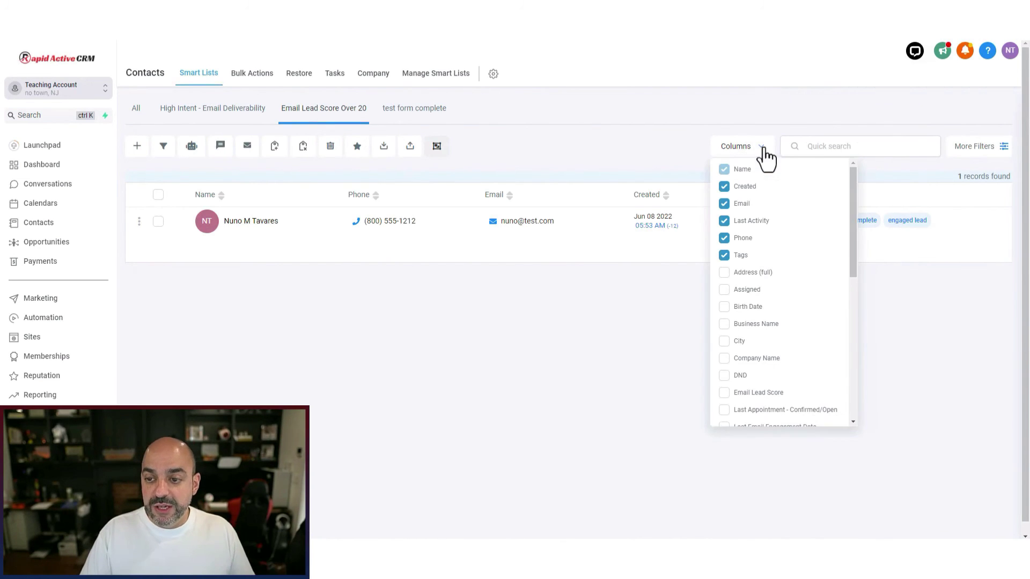
{"action": "scroll", "coordinate": [768, 236], "scroll_direction": "down", "scroll_amount": 2}
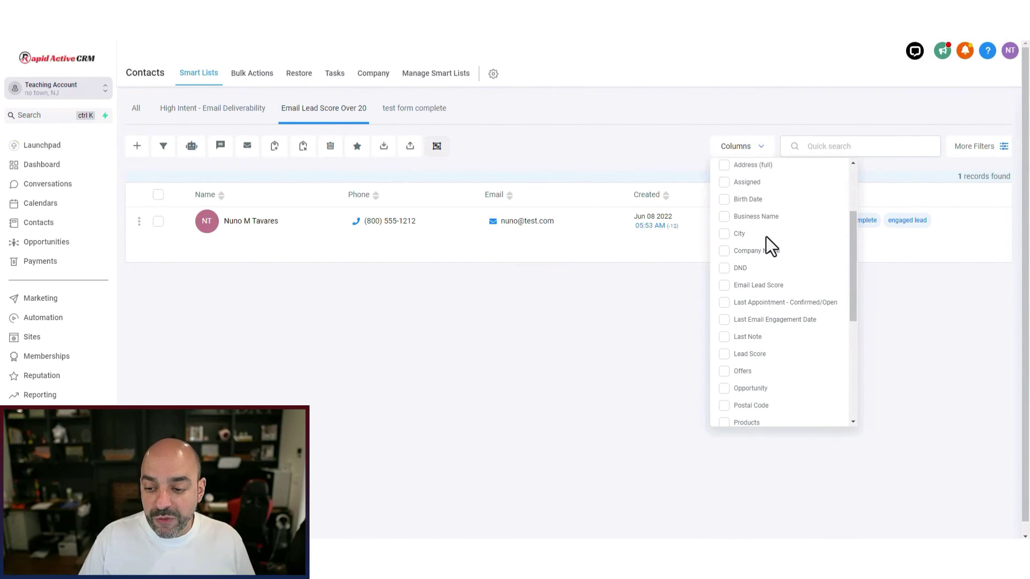
{"action": "left_click", "coordinate": [725, 320]}
{"action": "scroll", "coordinate": [773, 269], "scroll_direction": "down", "scroll_amount": 5}
{"action": "scroll", "coordinate": [750, 284], "scroll_direction": "up", "scroll_amount": 5}
{"action": "left_click", "coordinate": [805, 302]}
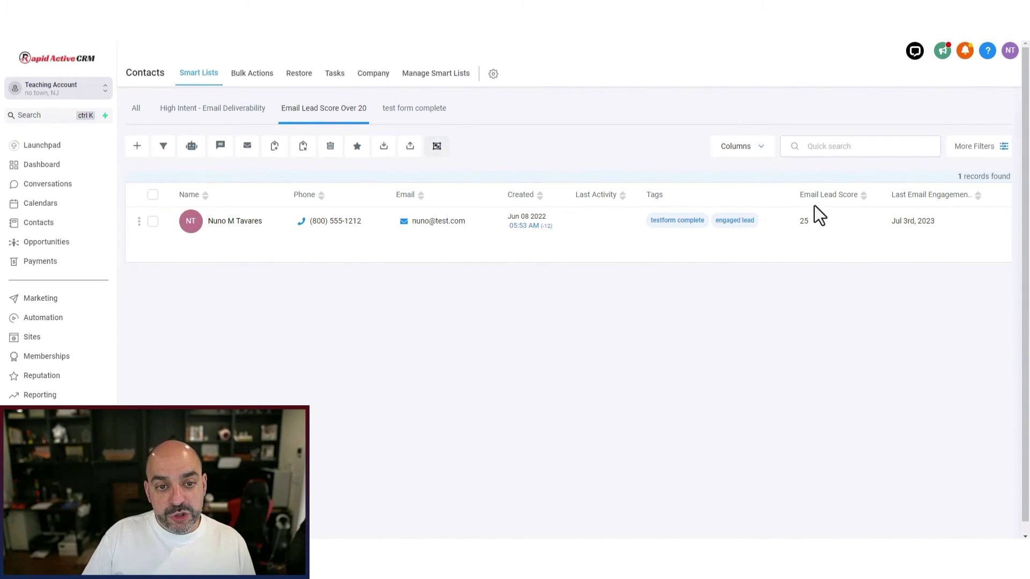
Step: Save the column changes to the Email Lead Score Over 20 smart list and close the filters
{"action": "left_click", "coordinate": [980, 153]}
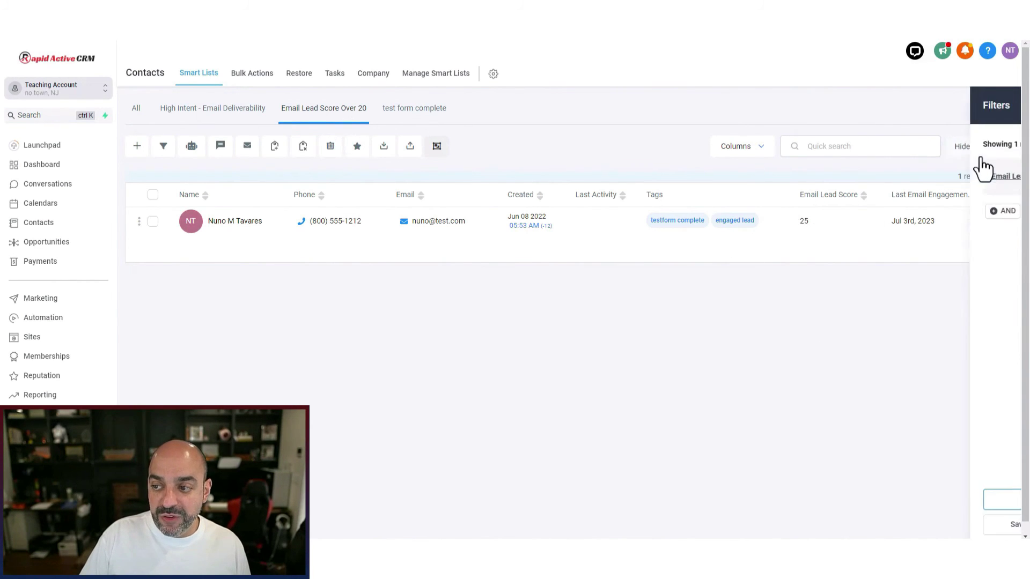
{"action": "left_click", "coordinate": [874, 507]}
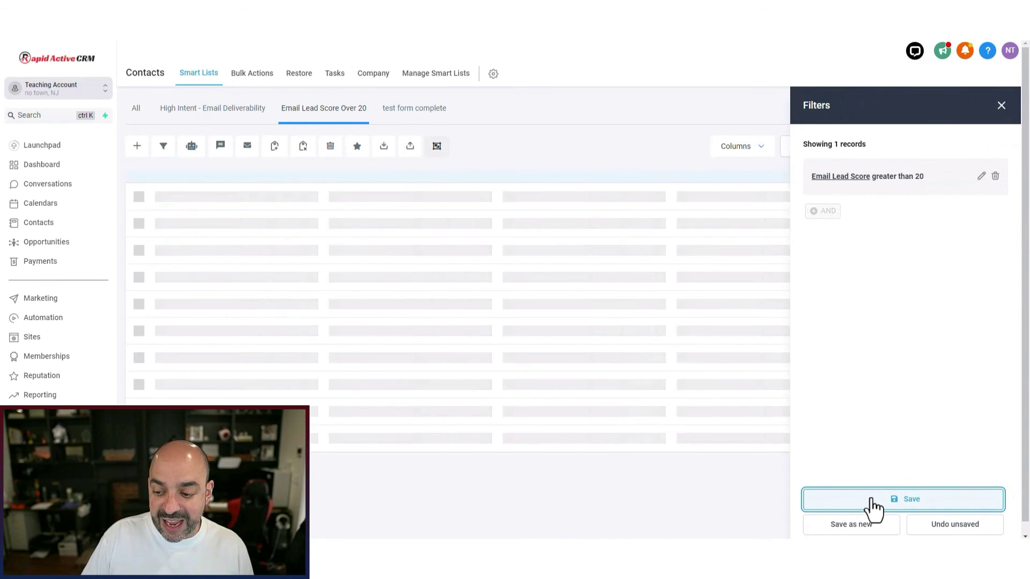
{"action": "left_click", "coordinate": [1001, 105]}
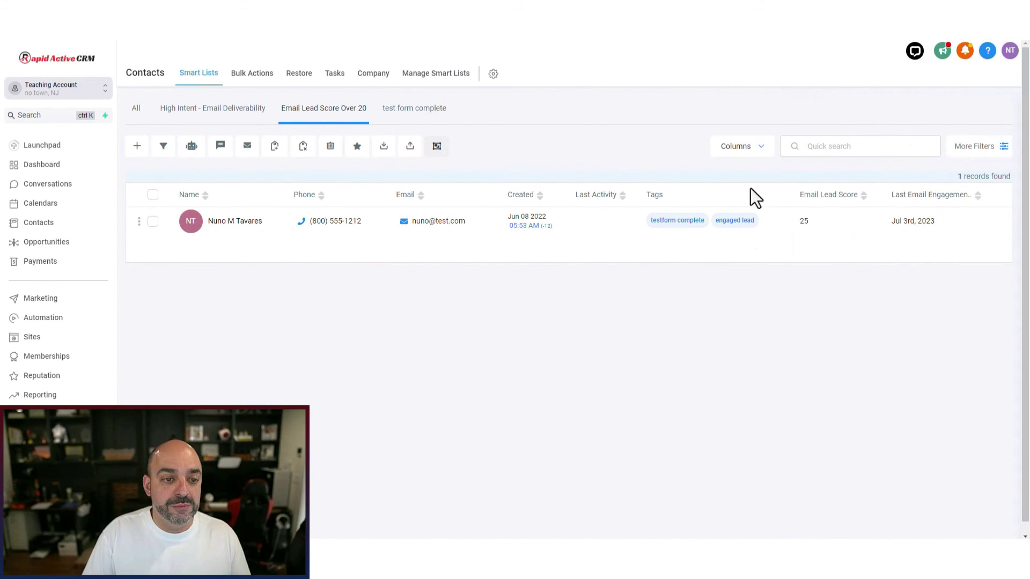
Step: View the All contacts list for comparison, then return to Email Lead Score Over 20 and select all its contacts
{"action": "left_click", "coordinate": [137, 115]}
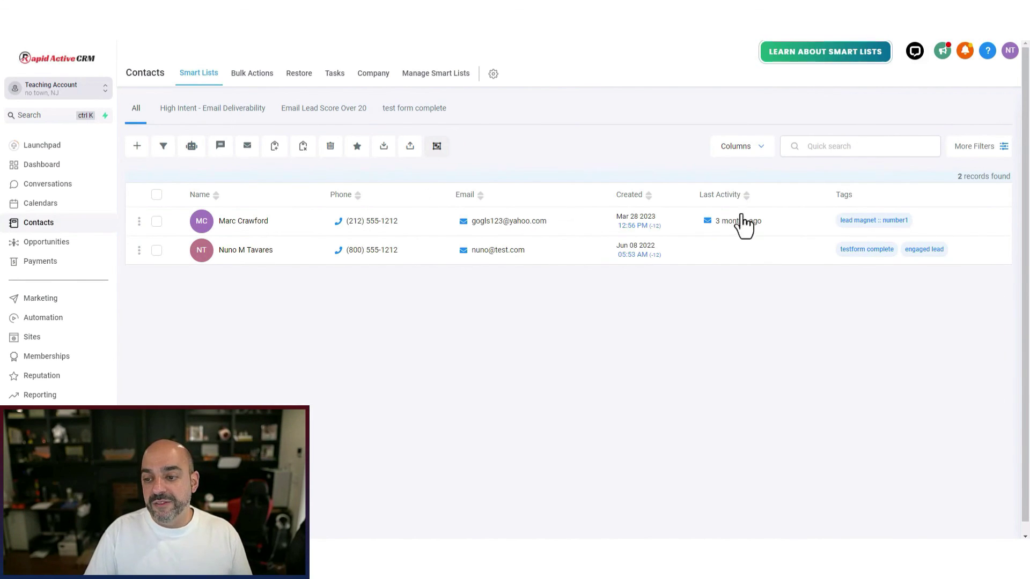
{"action": "left_click", "coordinate": [322, 114]}
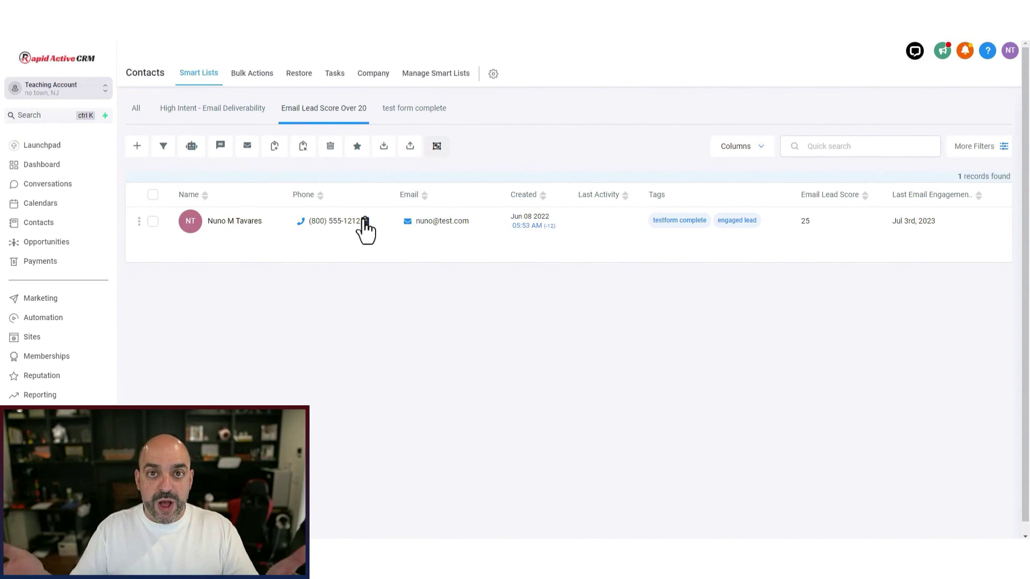
{"action": "left_click", "coordinate": [153, 195]}
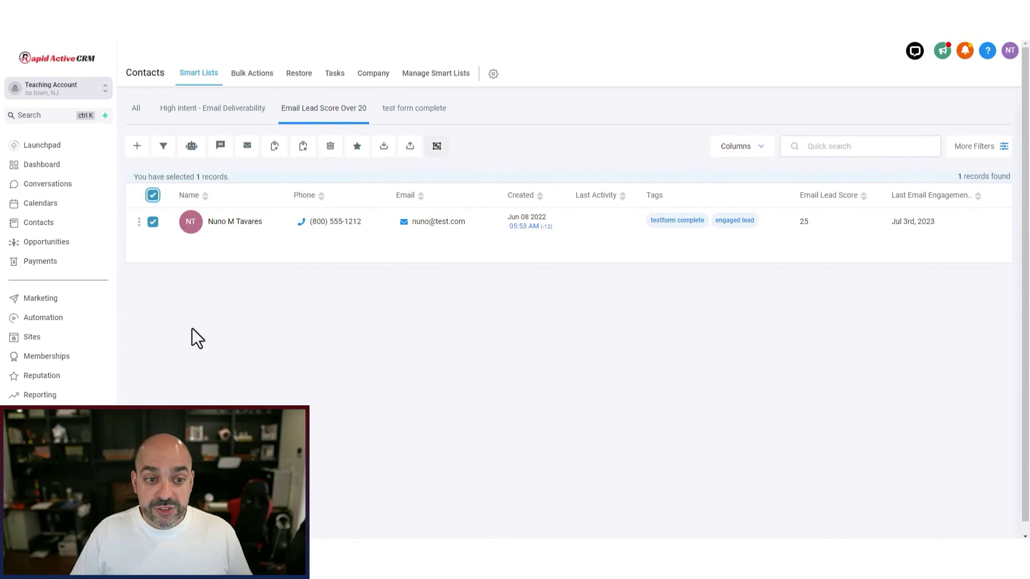